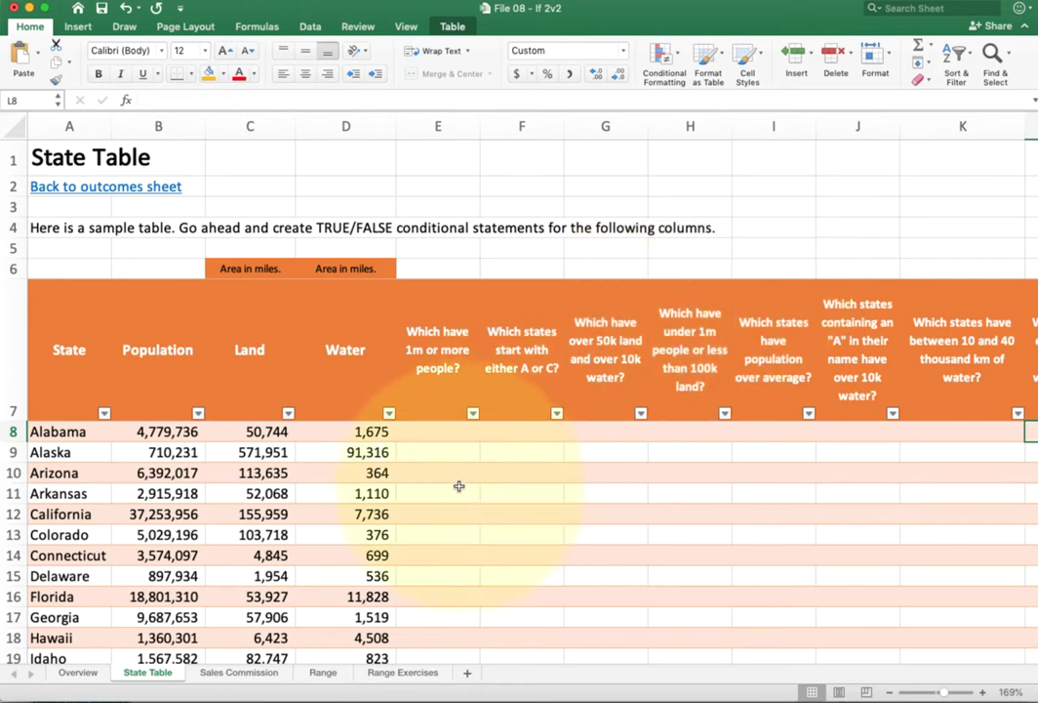
left_click(445, 433)
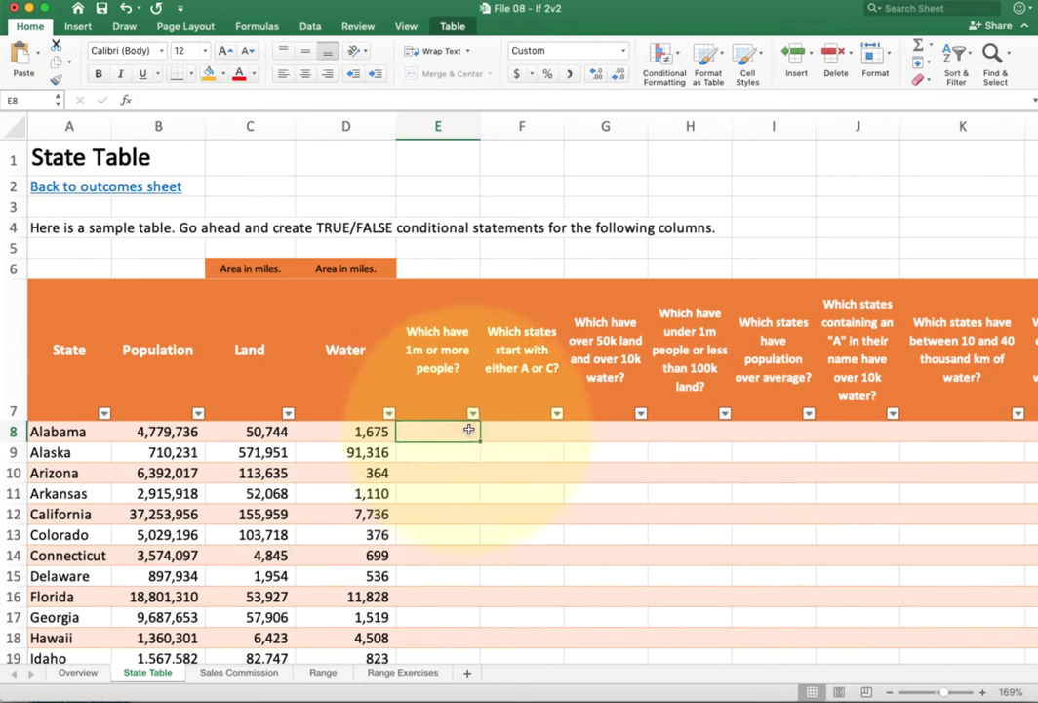
scroll(469, 429, "down", 1)
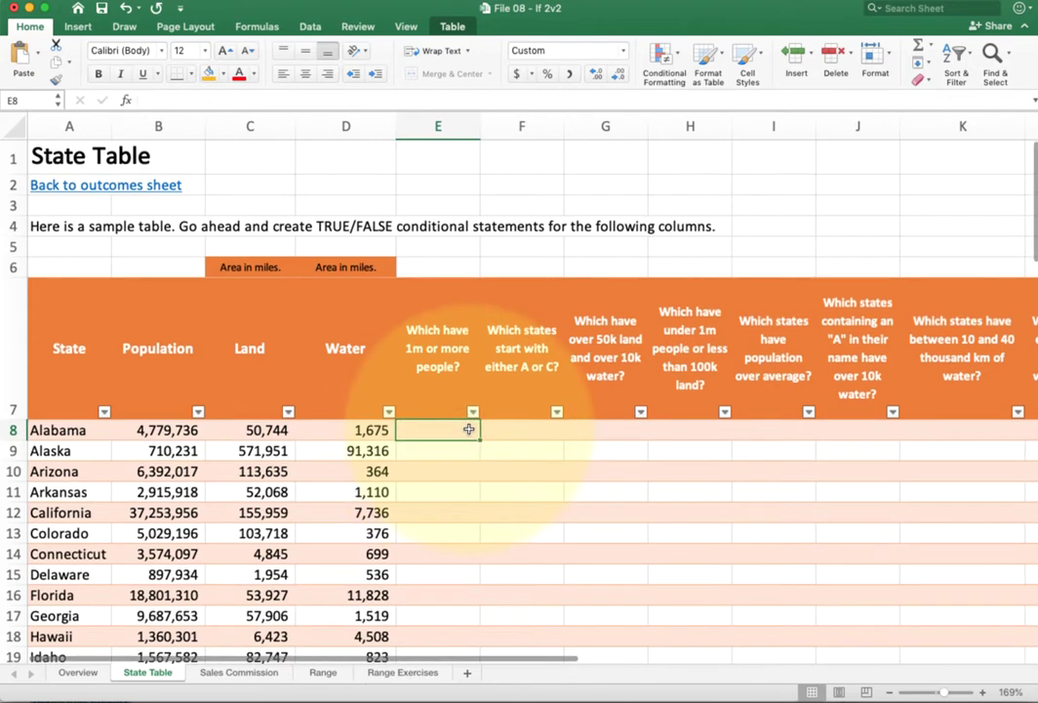
type("=")
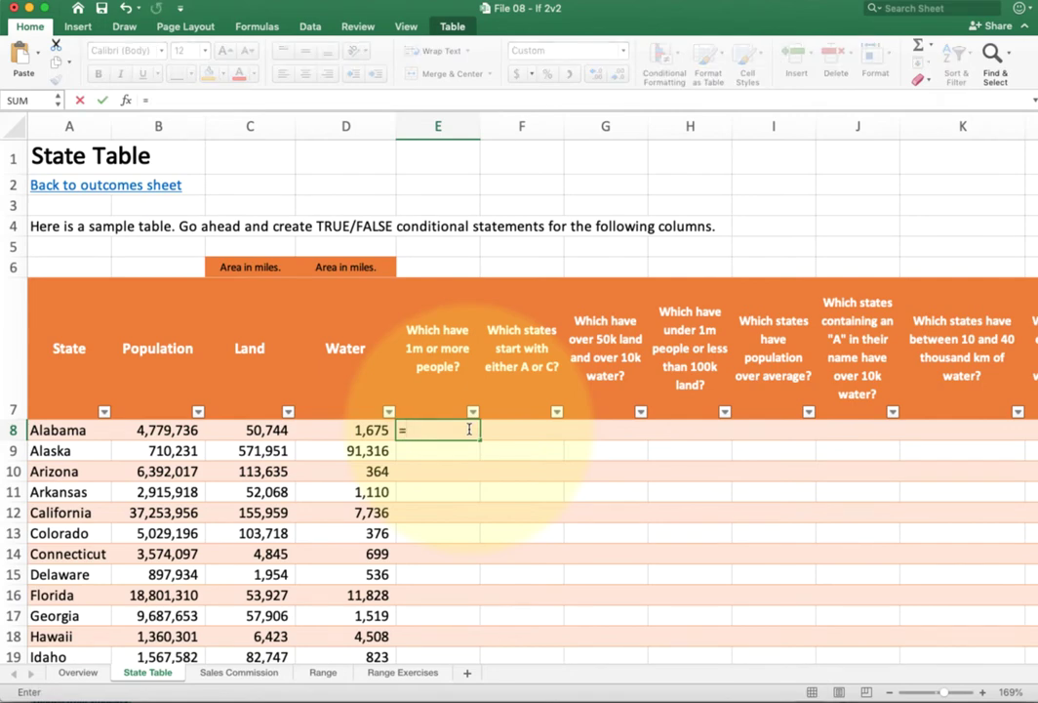
key("Left")
key("Left")
key("Left")
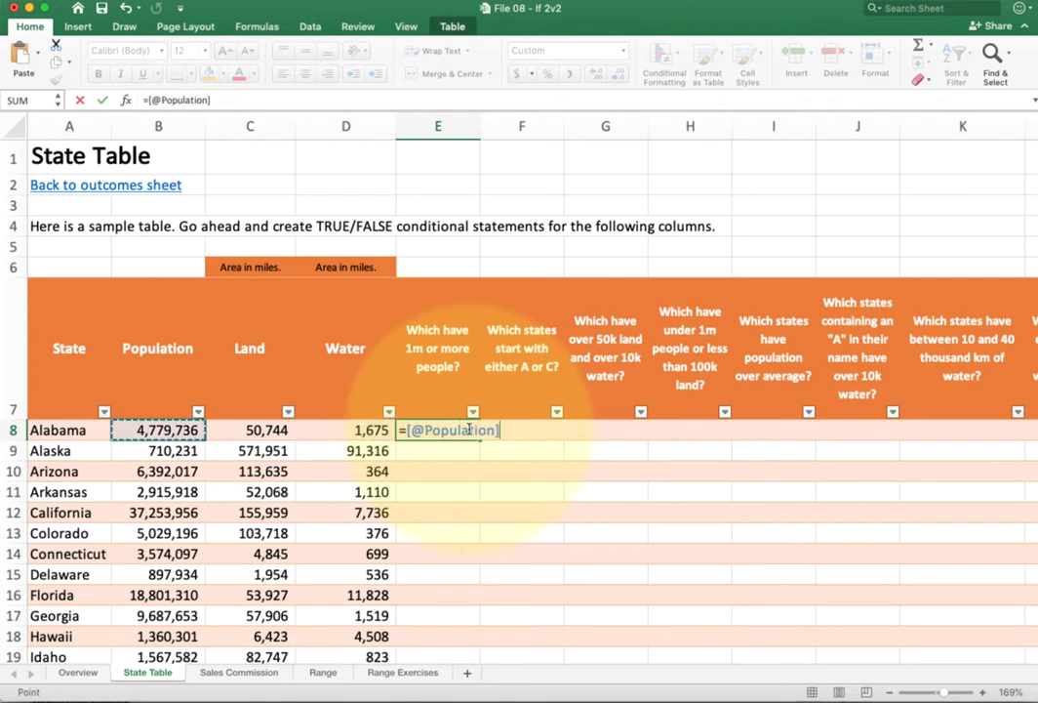
type(">1000")
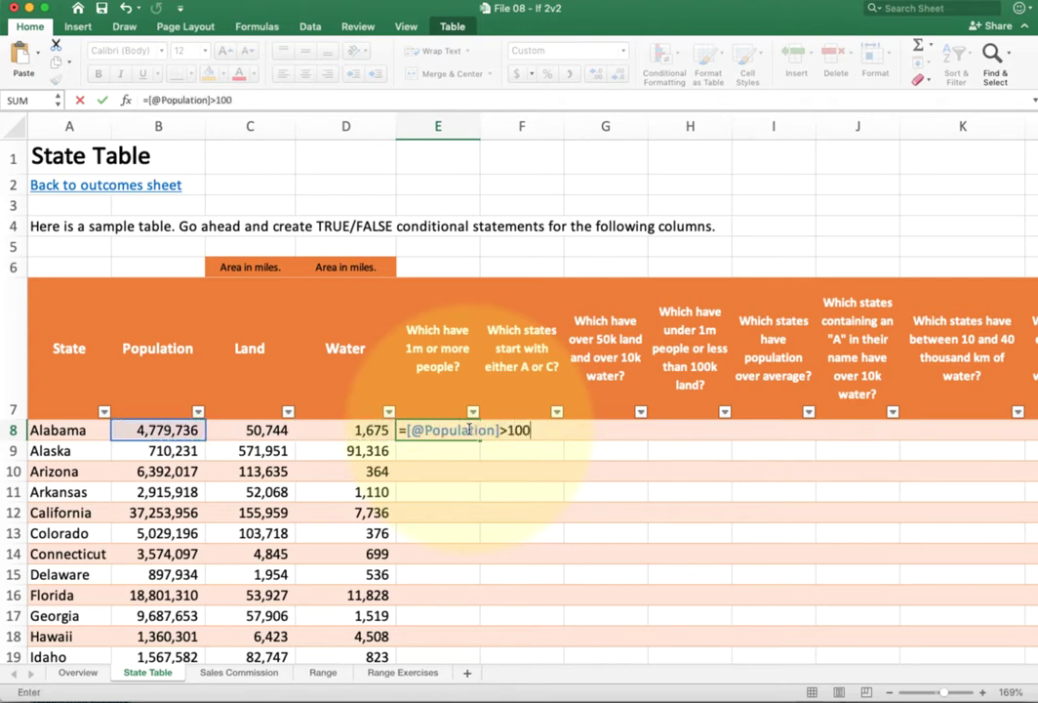
type("000")
key("Return")
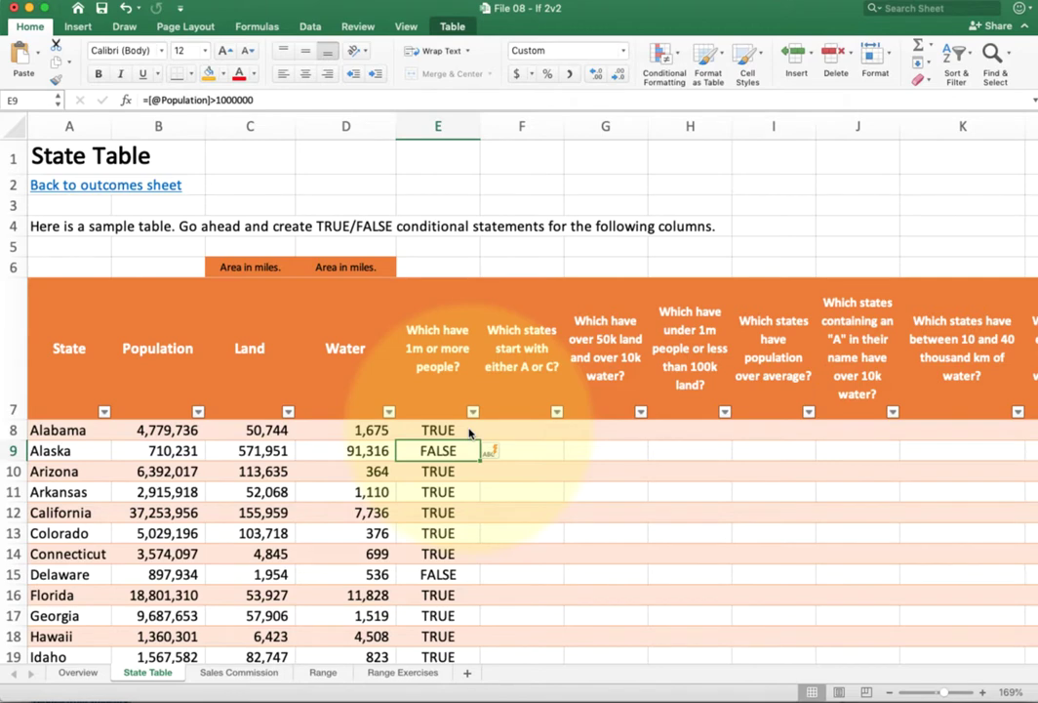
double_click(444, 431)
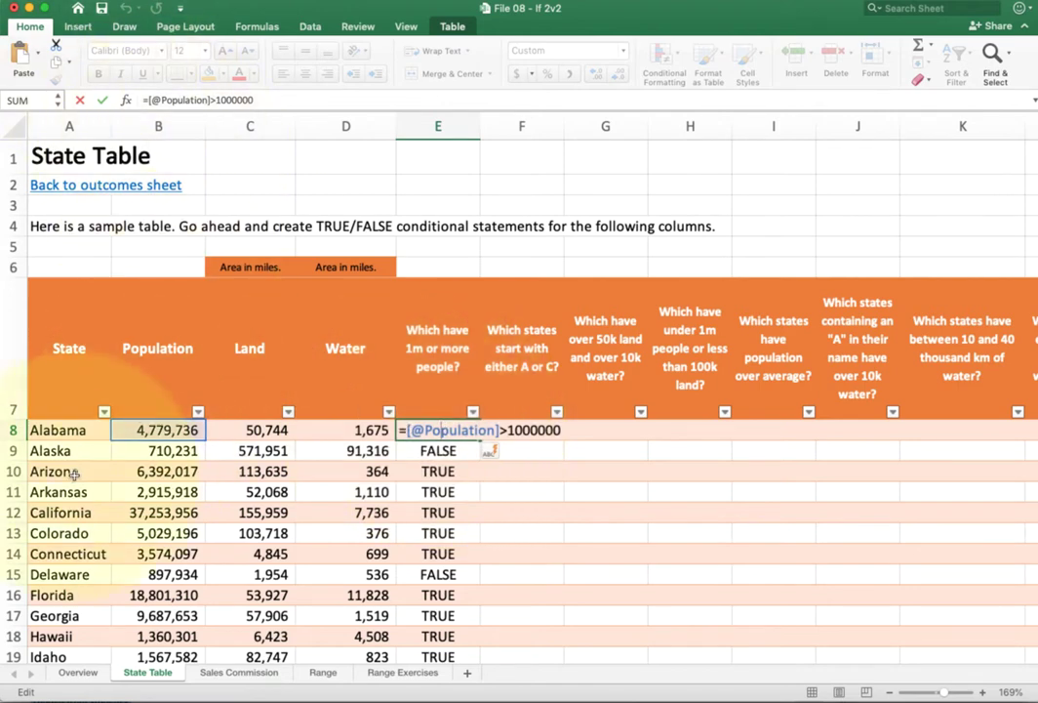
double_click(435, 447)
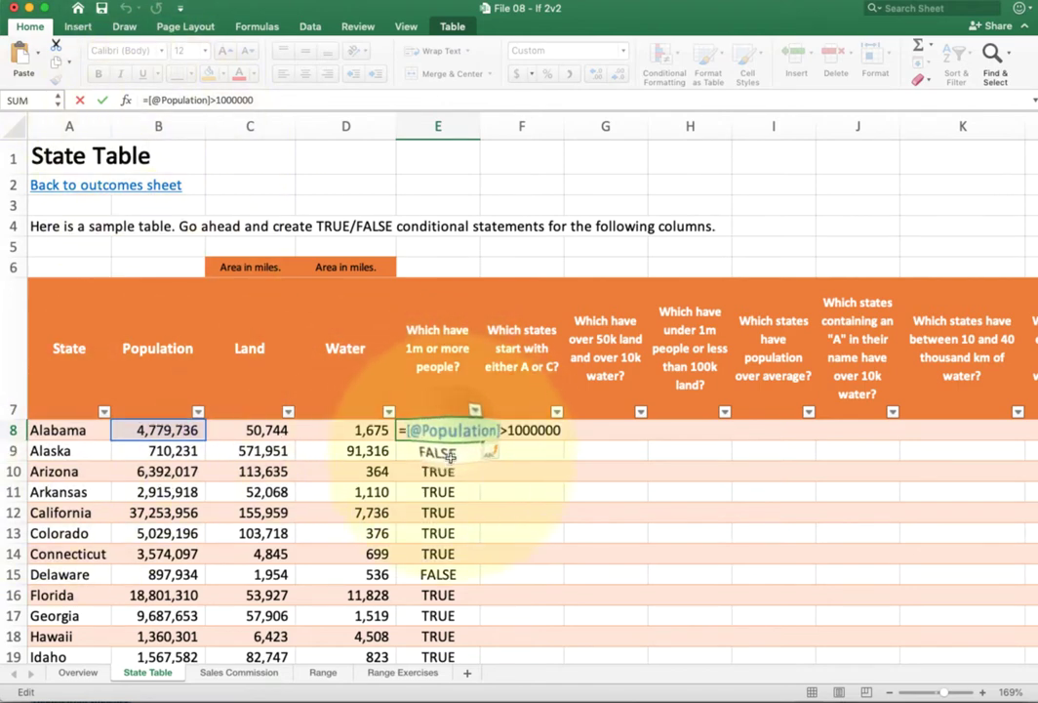
key("ctrl+Return")
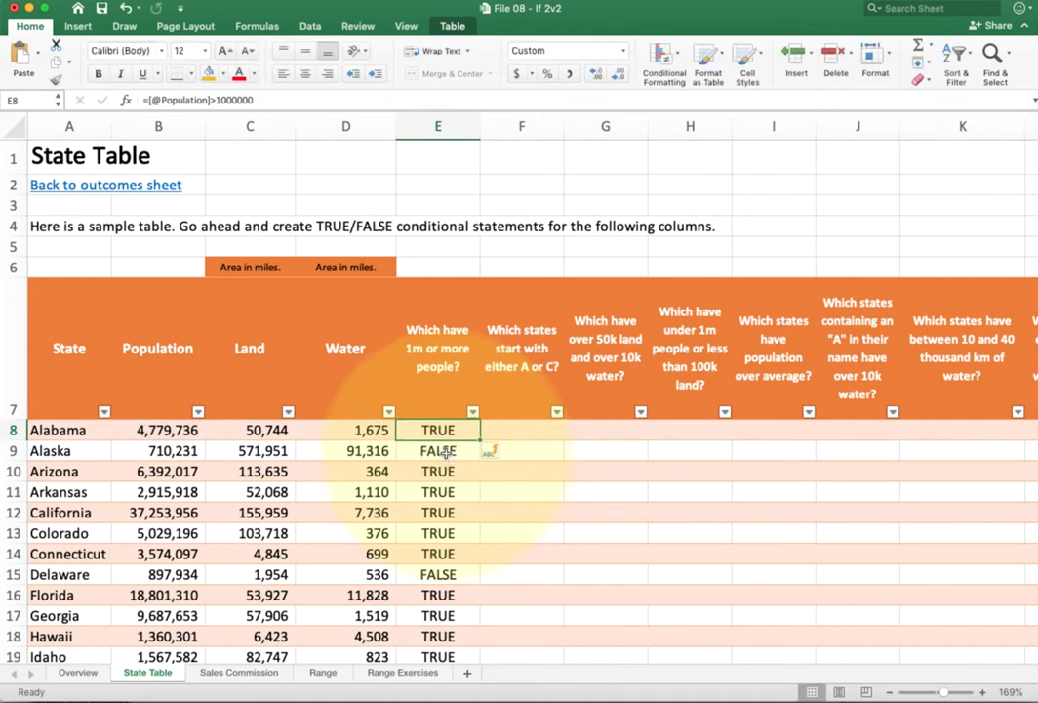
- Try =sum(Table1[Population]) in cell D2 to total the Population column, and clear the cell
left_click(371, 185)
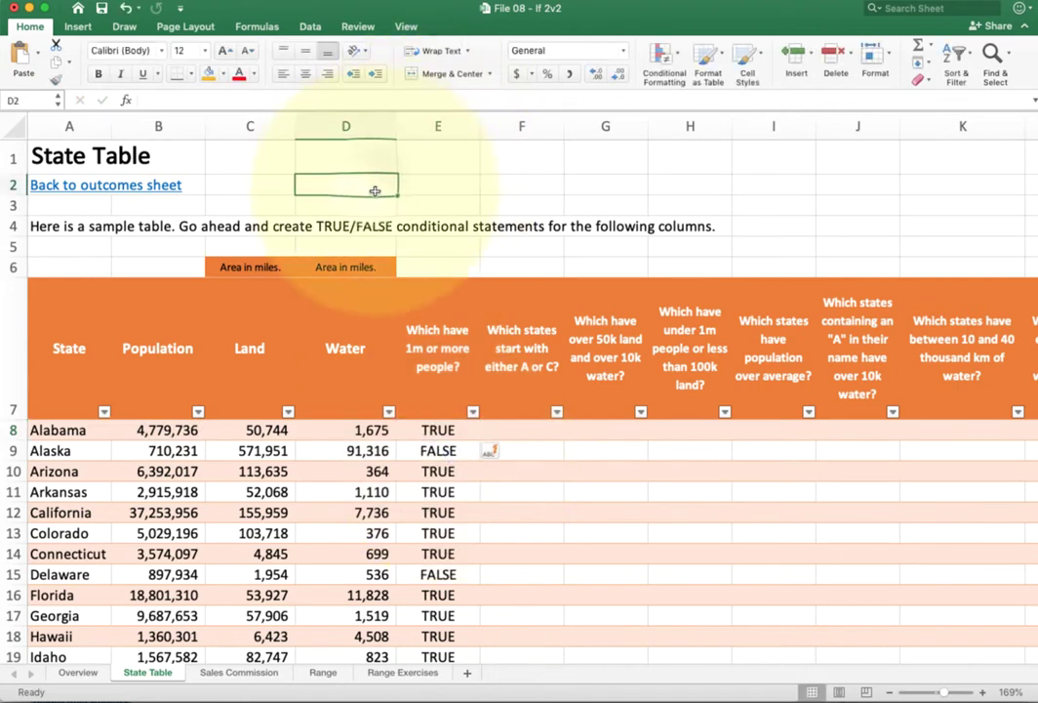
type("=")
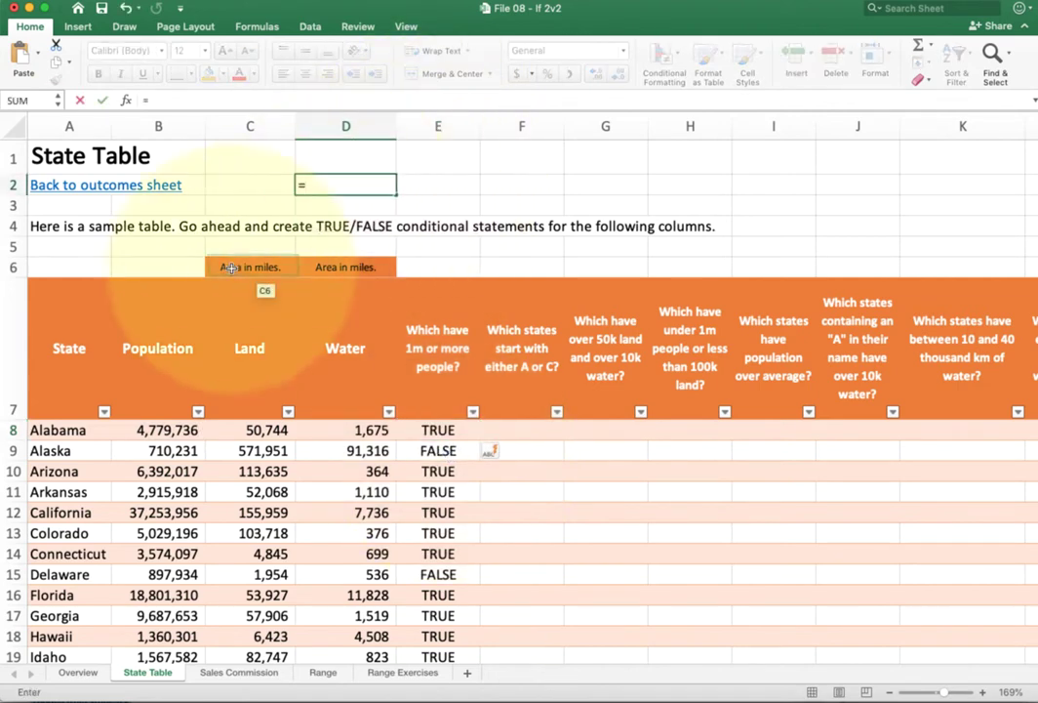
type("sum(")
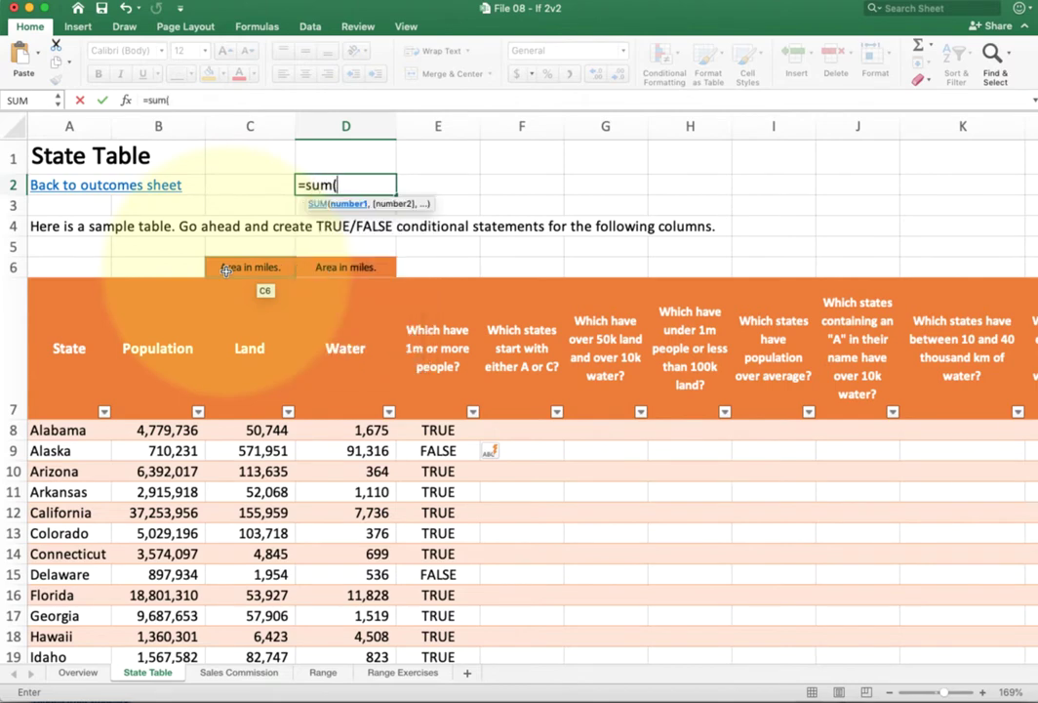
left_click(138, 285)
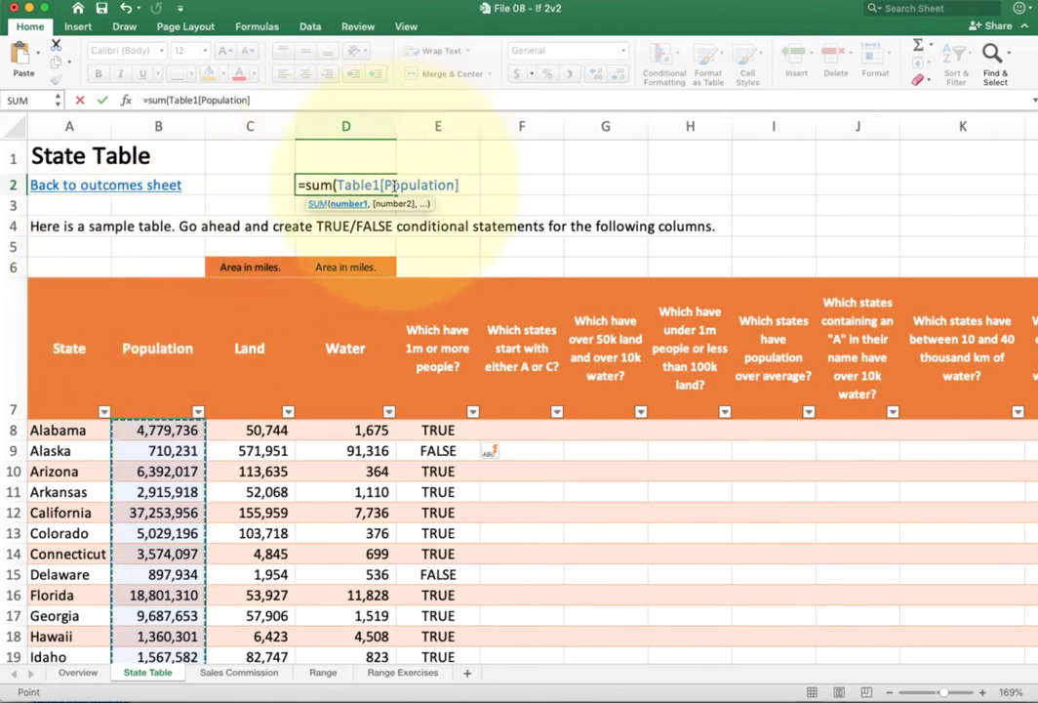
type(")")
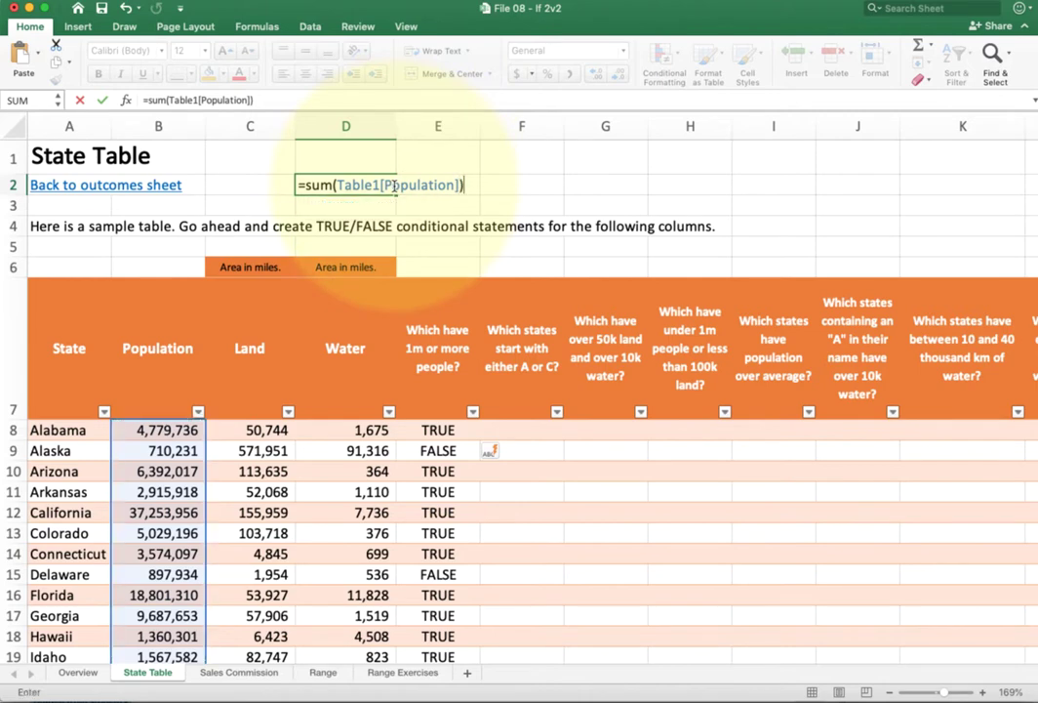
key("Return")
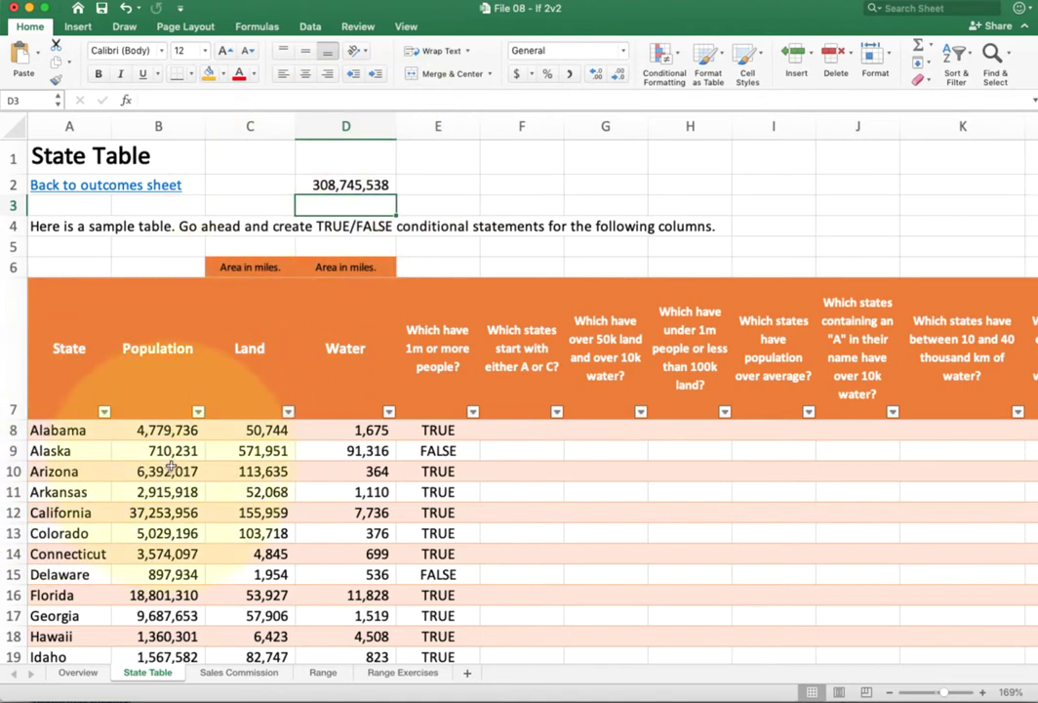
left_click(366, 187)
key("Delete")
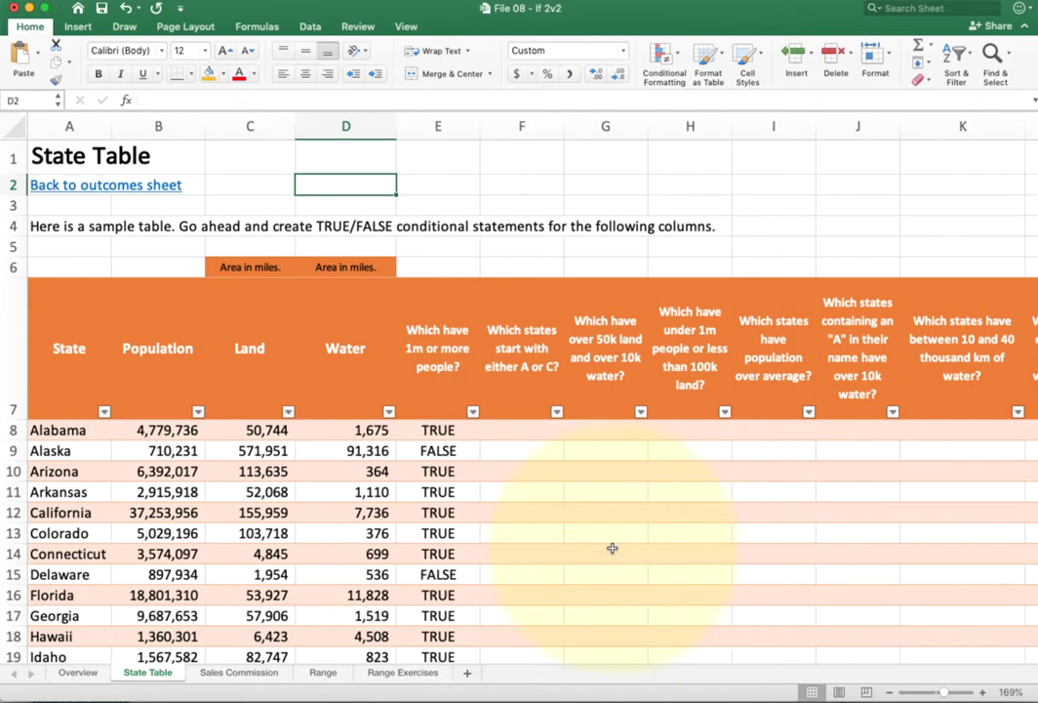
scroll(612, 547, "right", 4)
scroll(612, 548, "right", 2)
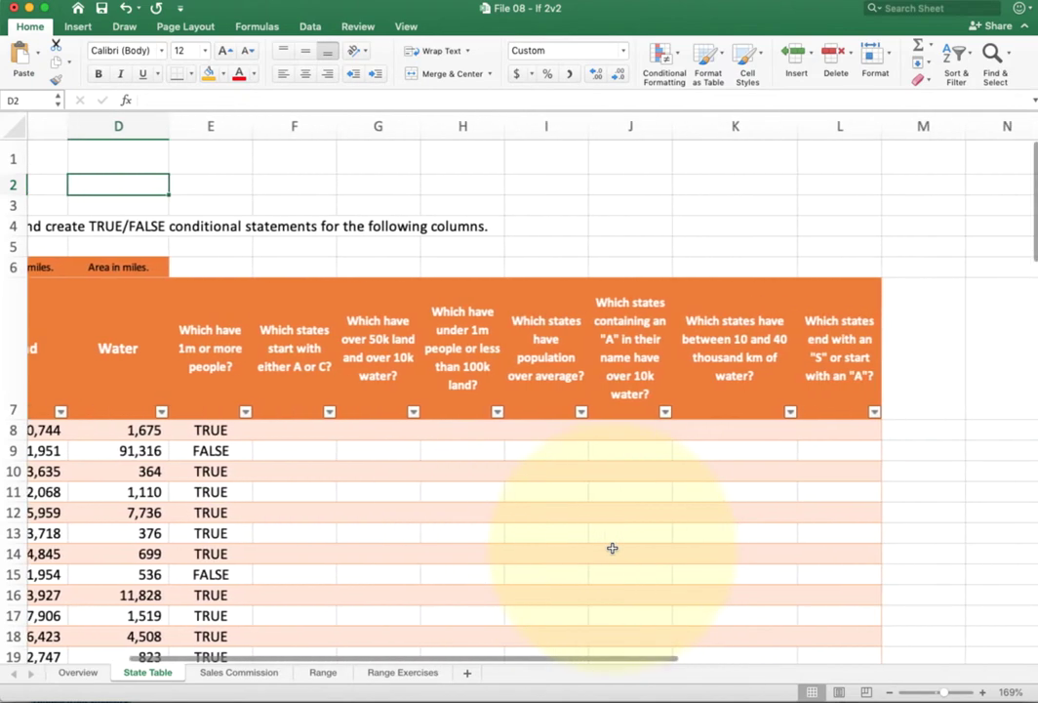
scroll(612, 548, "left", 5)
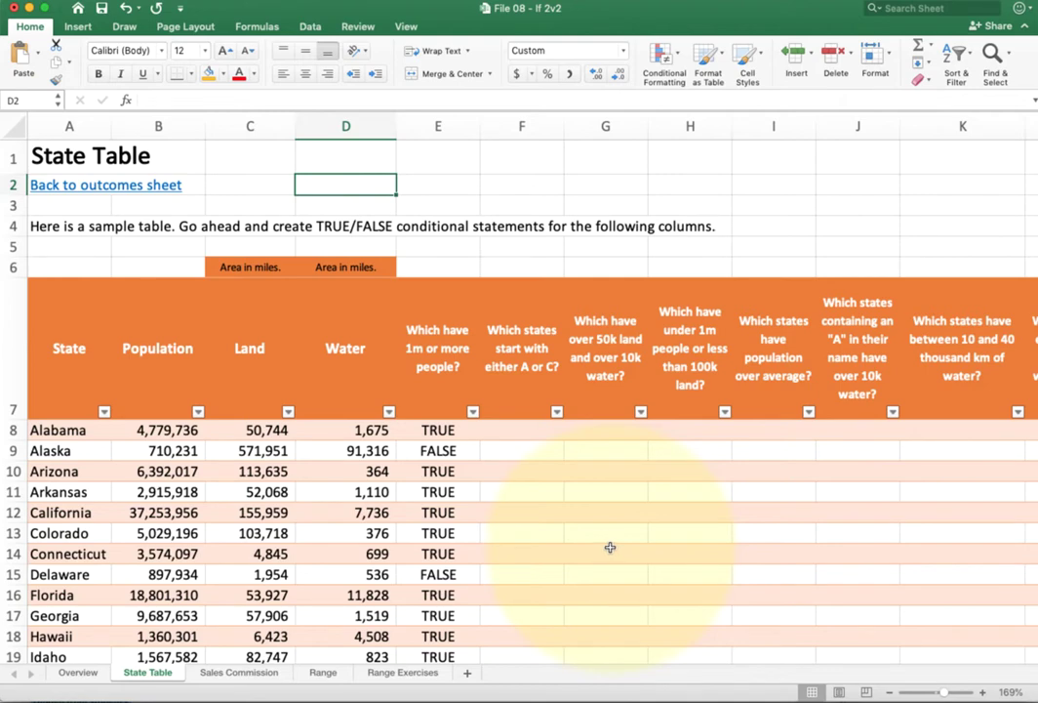
left_click(538, 442)
left_click(537, 438)
type("=left(")
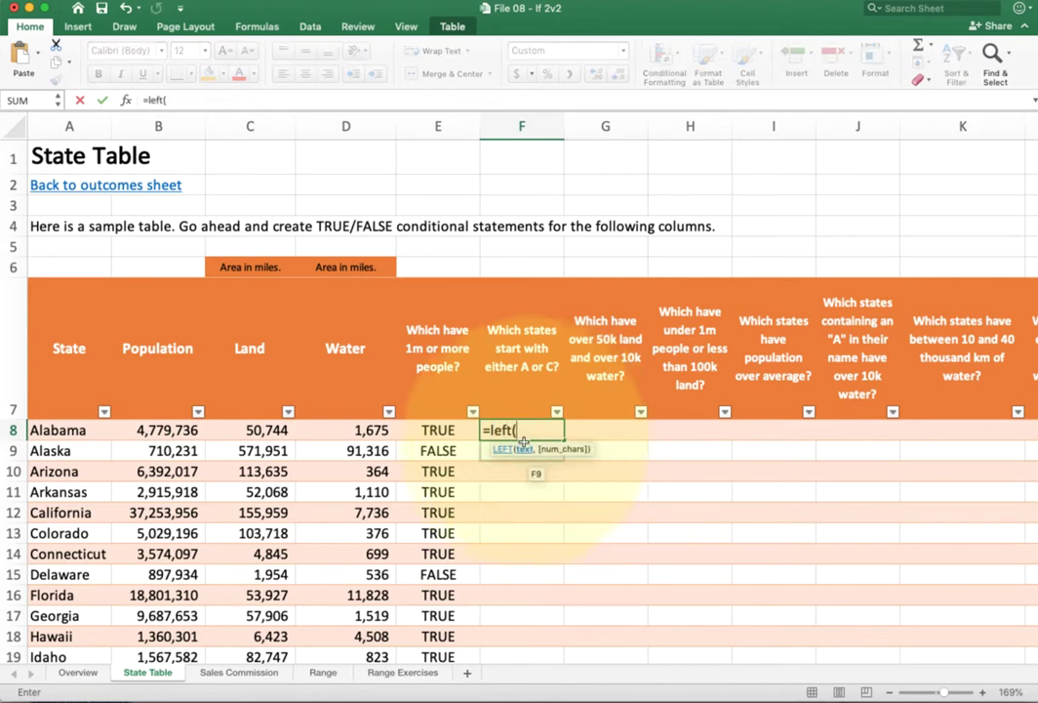
left_click(103, 430)
type(",1)")
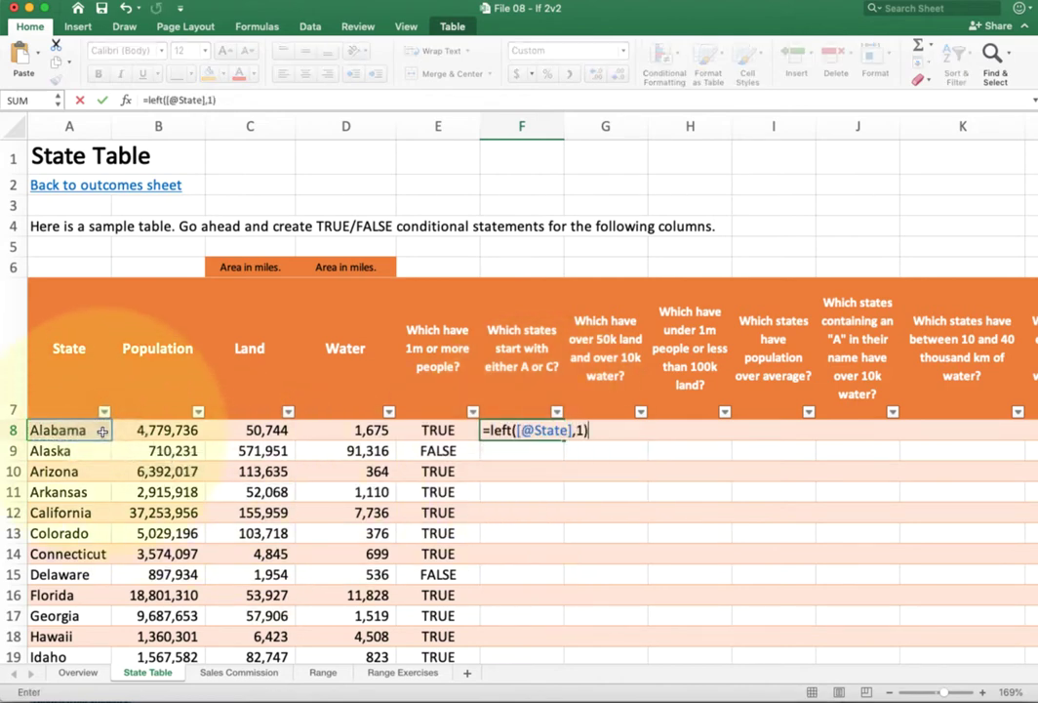
key("Return")
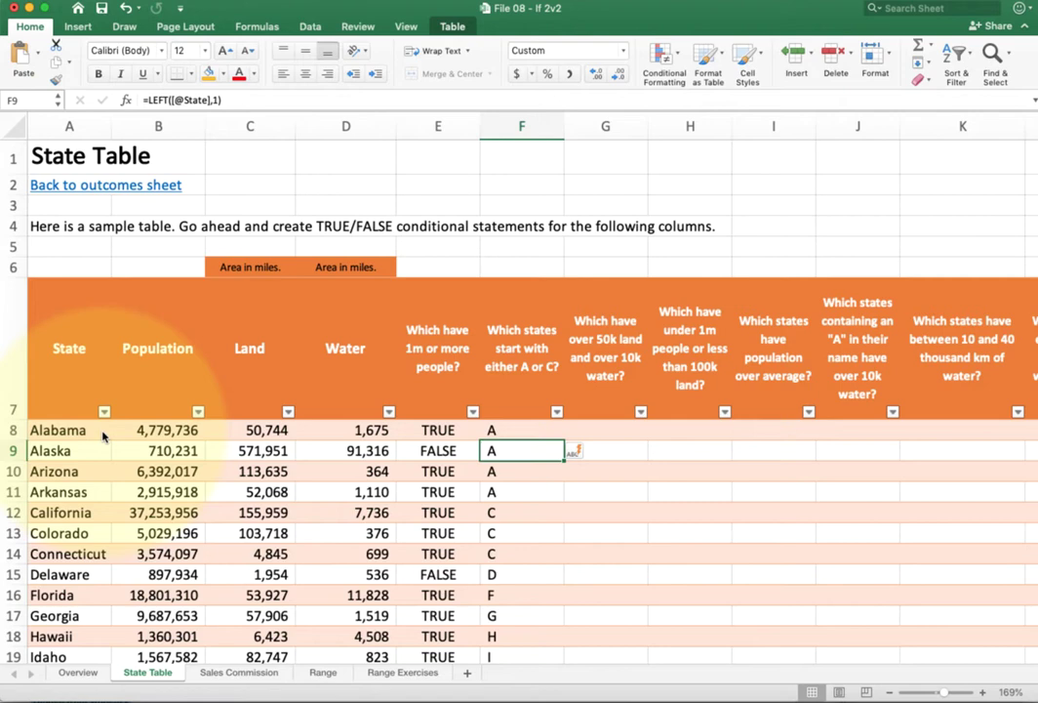
key("Up")
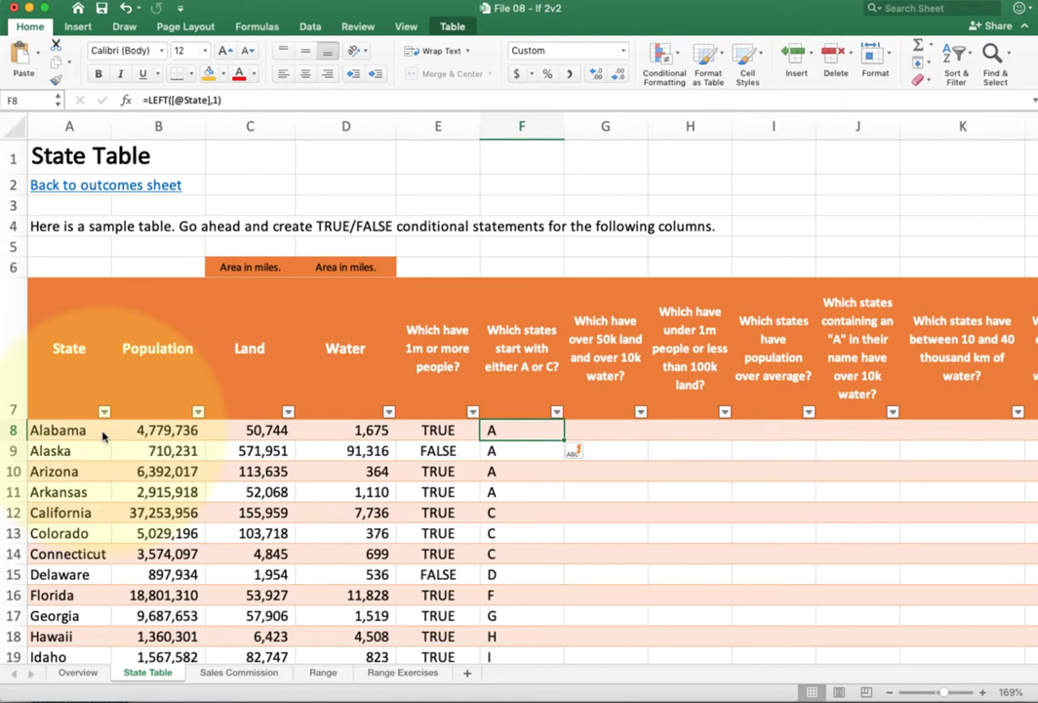
key("F2")
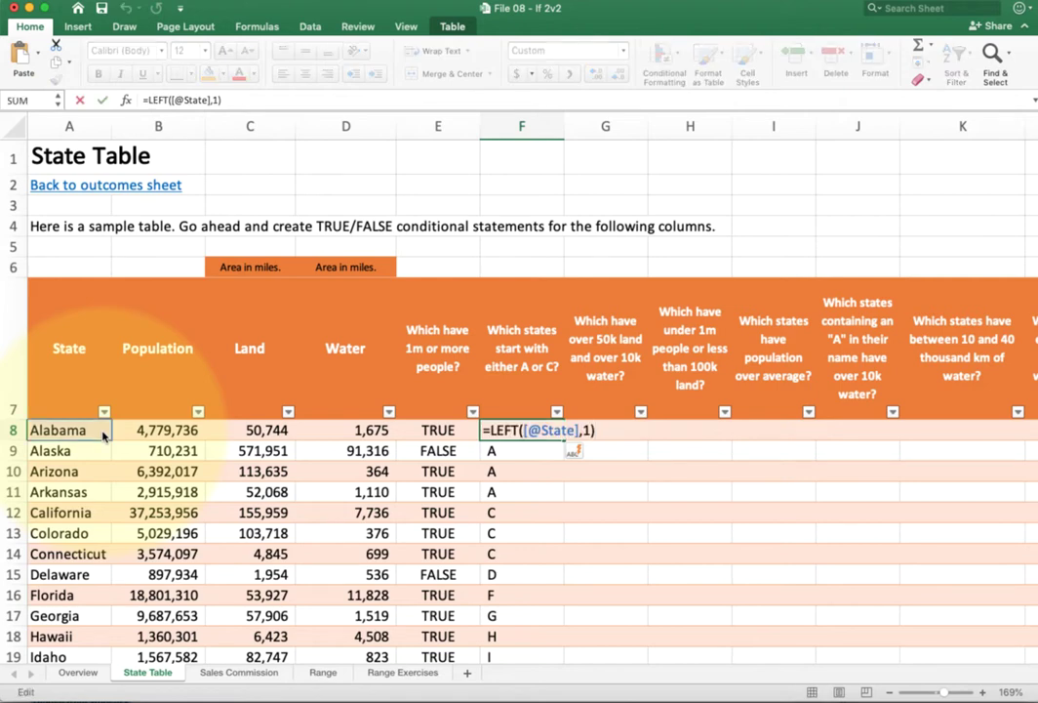
type("= \"A\"")
key("Return")
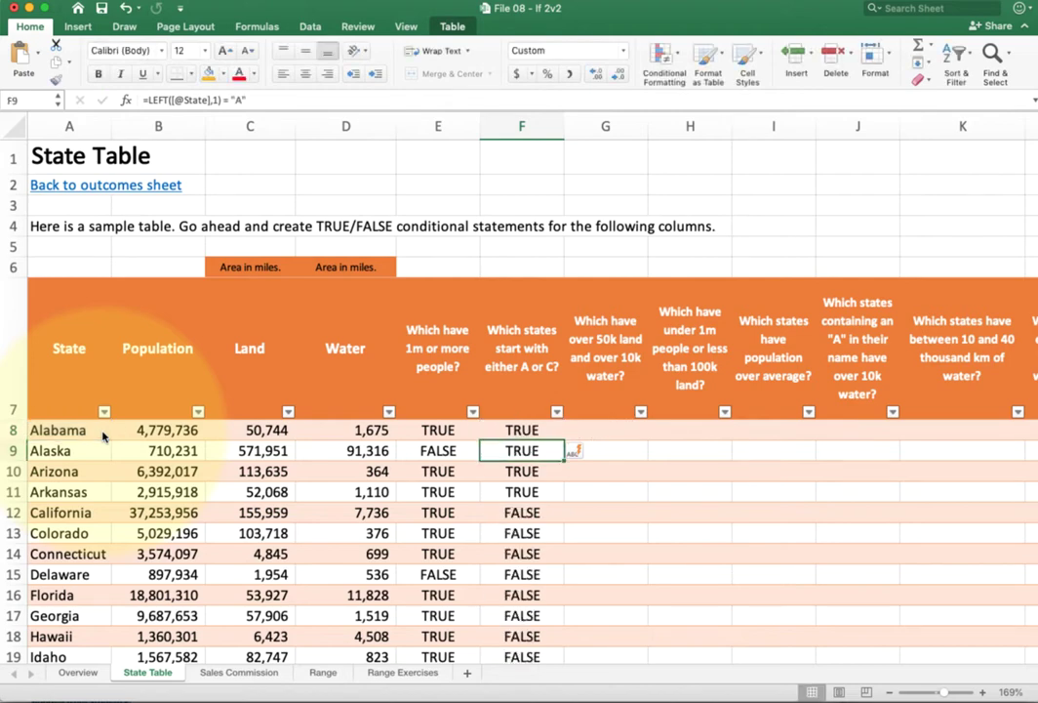
- Examine the state names starting with A and those starting with C against the results of the first-letter formula
key("Up")
left_click(103, 435)
key("shift+Down")
key("shift+Down")
key("shift+Down")
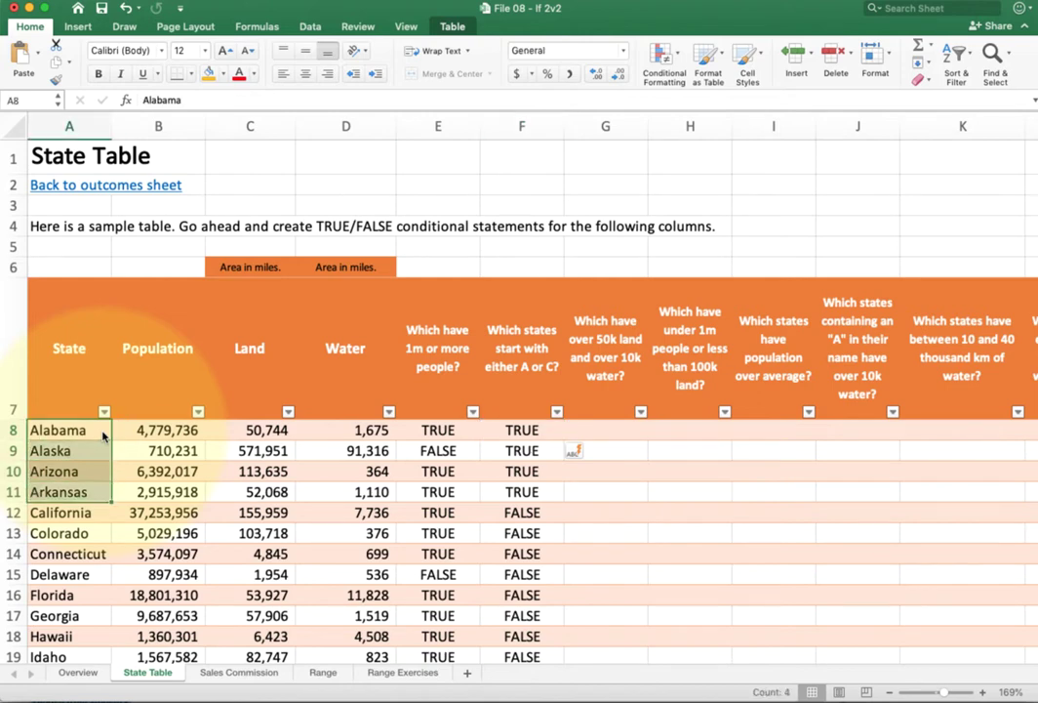
key("Down")
key("Down")
key("Down")
key("Down")
key("shift+Down")
key("shift+Down")
key("shift+Down")
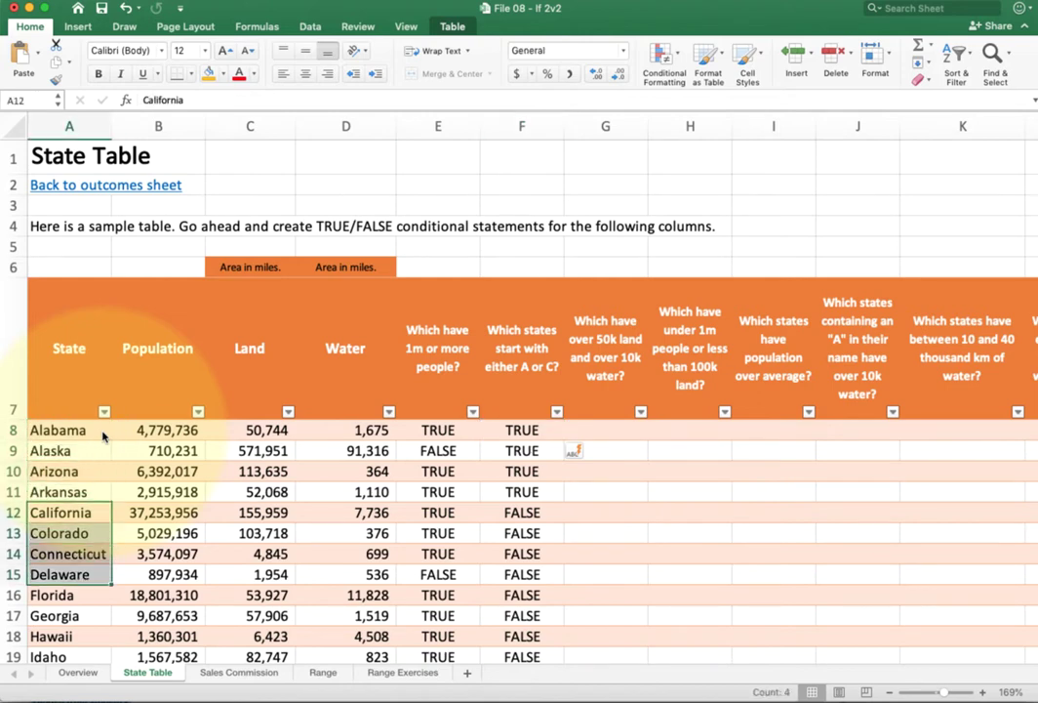
key("Up")
key("Up")
key("Up")
key("Up")
key("Right")
key("Right")
key("Right")
key("Right")
key("Right")
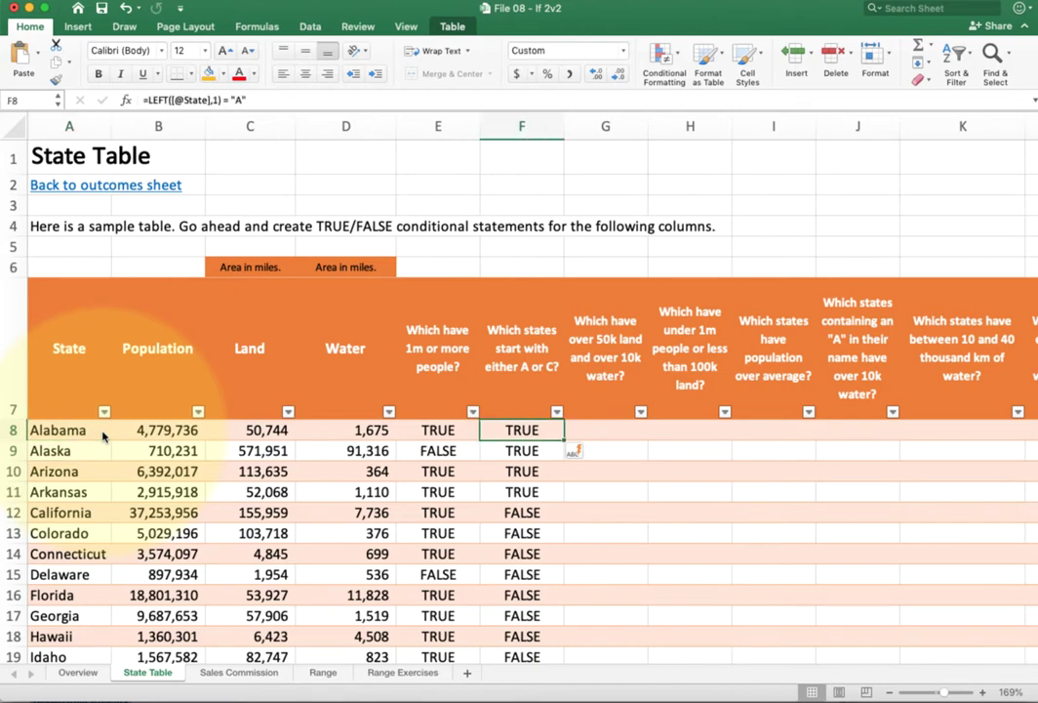
key("F2")
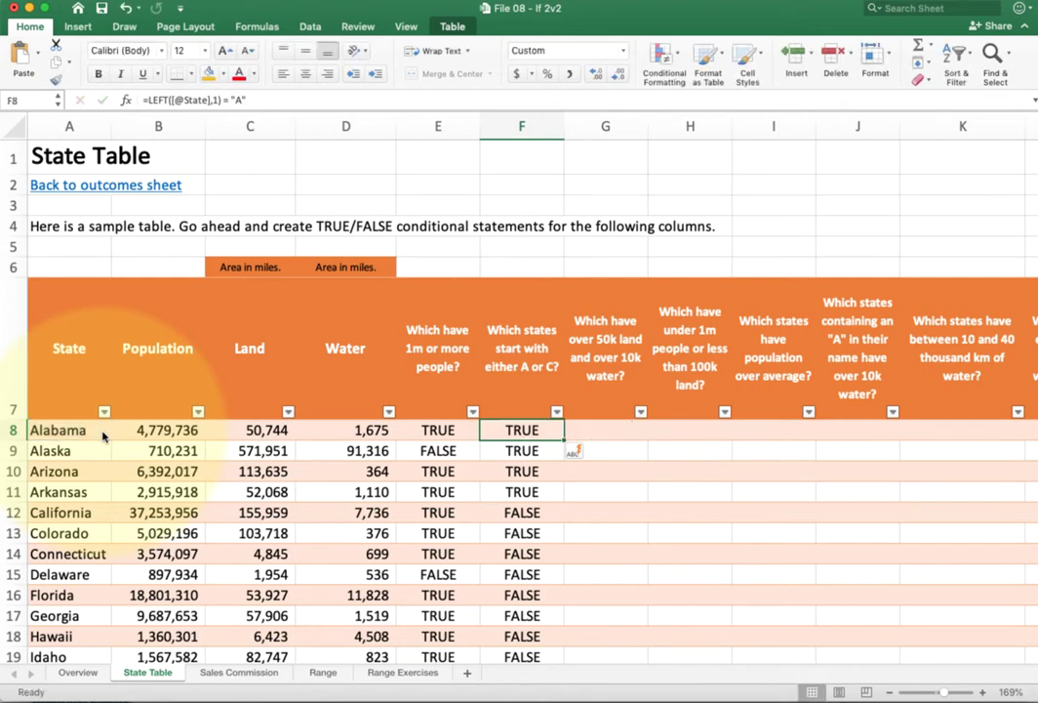
- Draft the sample formula =and( a1=1, a1=2) in cell F2 to illustrate AND syntax, and discard it
left_click(510, 178)
type("=")
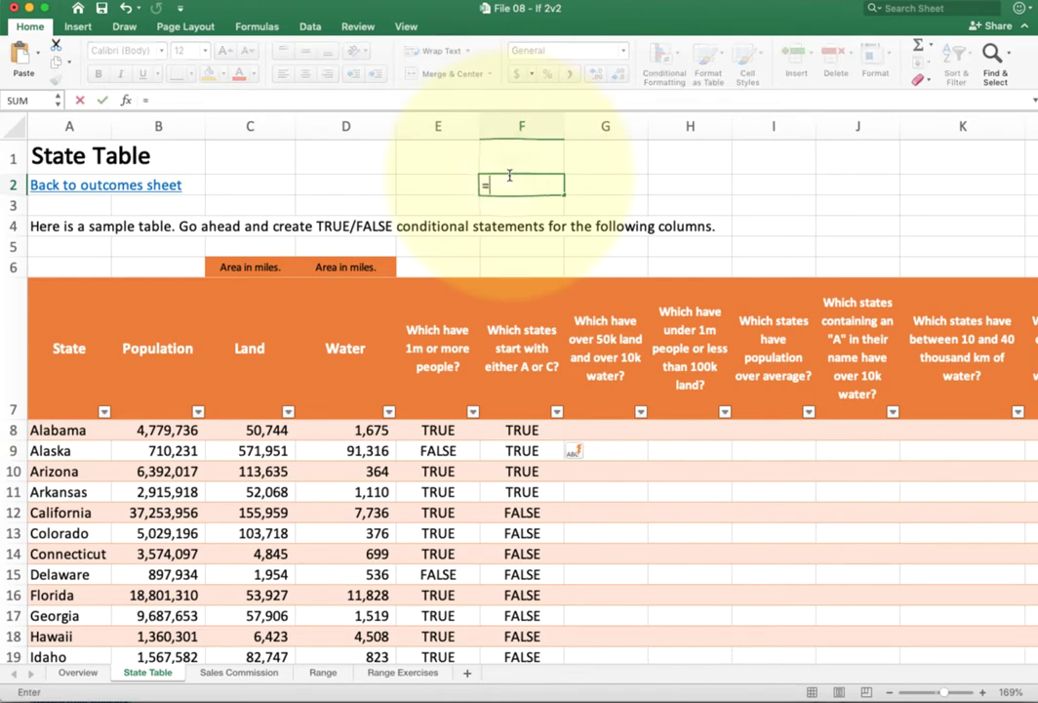
type("and( a1=1, 2)")
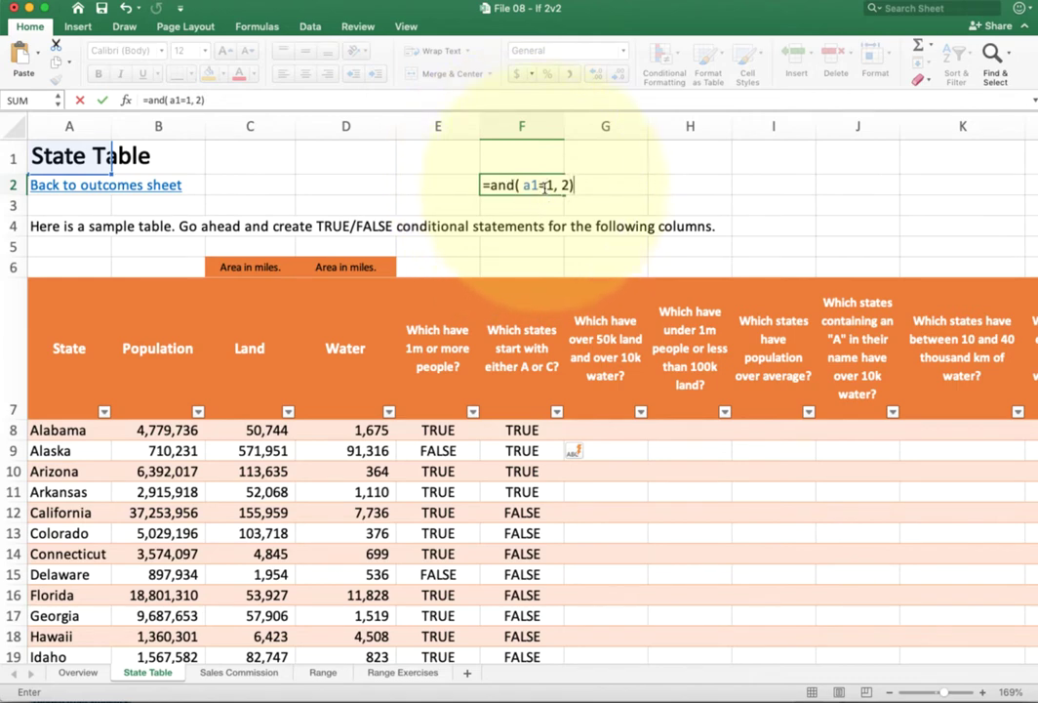
double_click(539, 185)
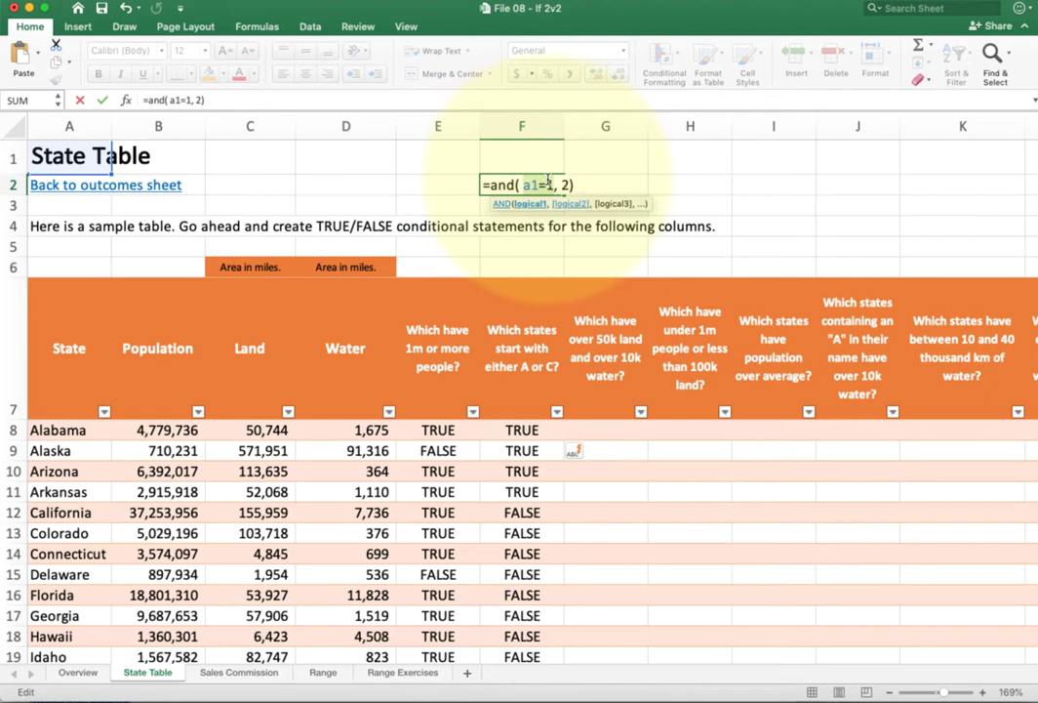
left_click(552, 184)
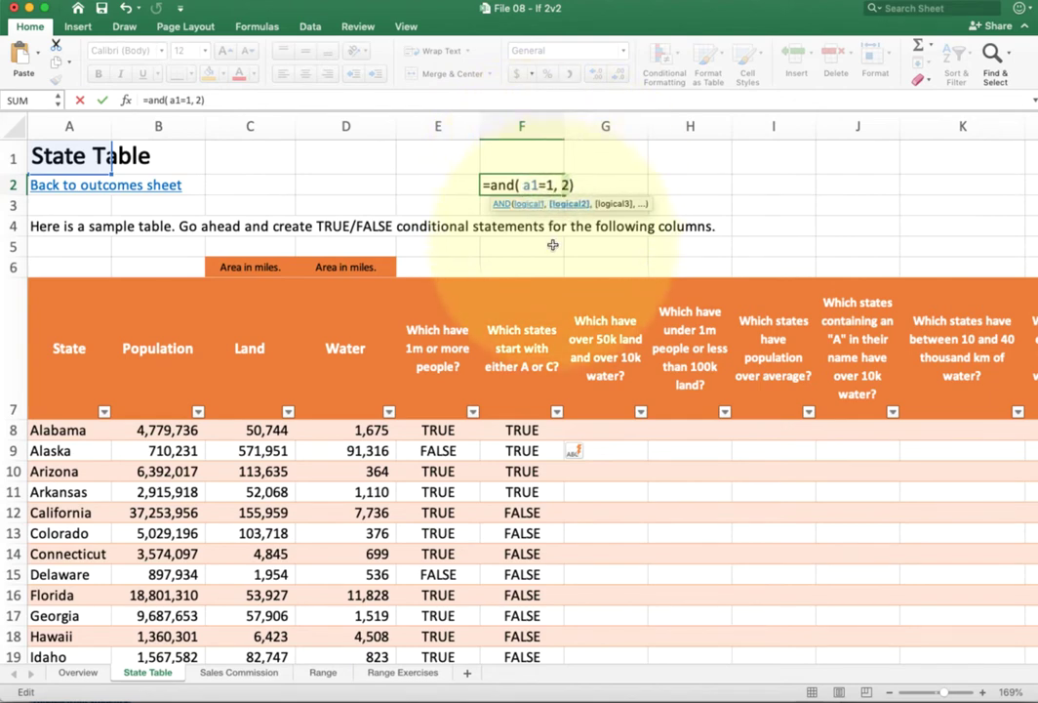
key("BackSpace")
type("a=1")
key("BackSpace")
key("BackSpace")
type("1=2")
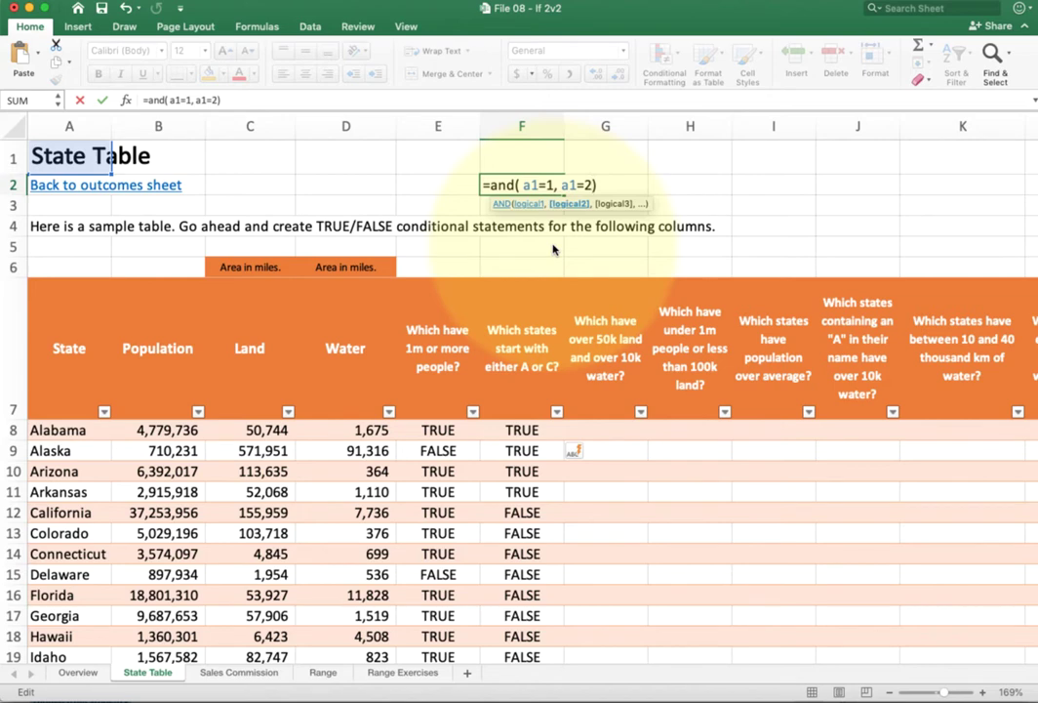
key("Escape")
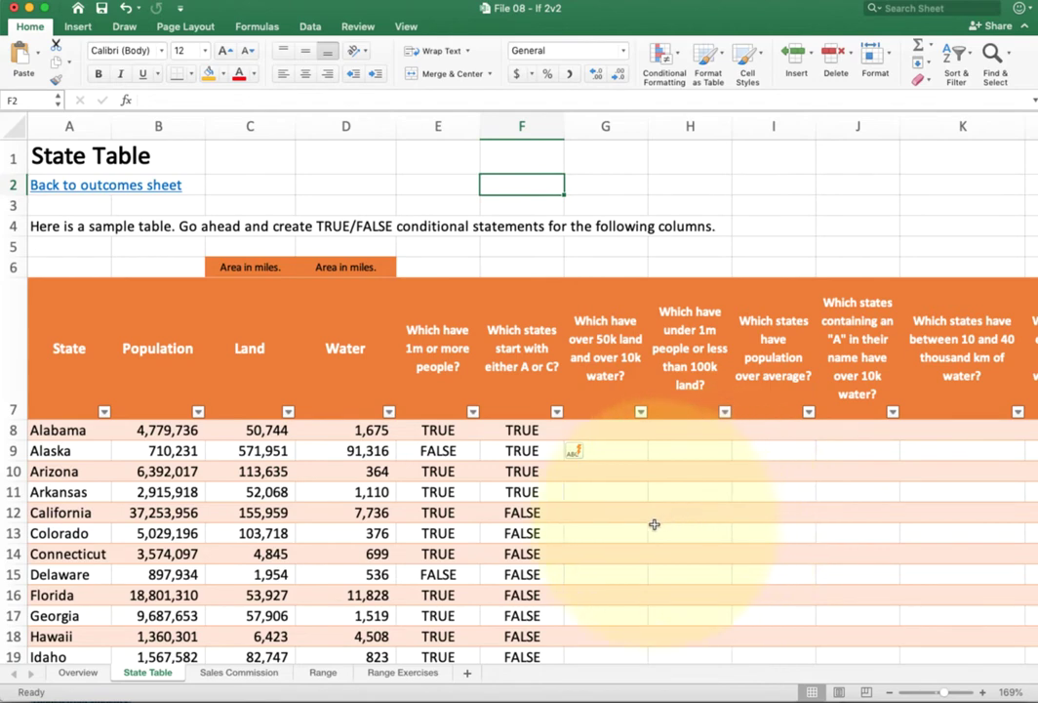
- Open the Sales Commission worksheet
left_click(235, 673)
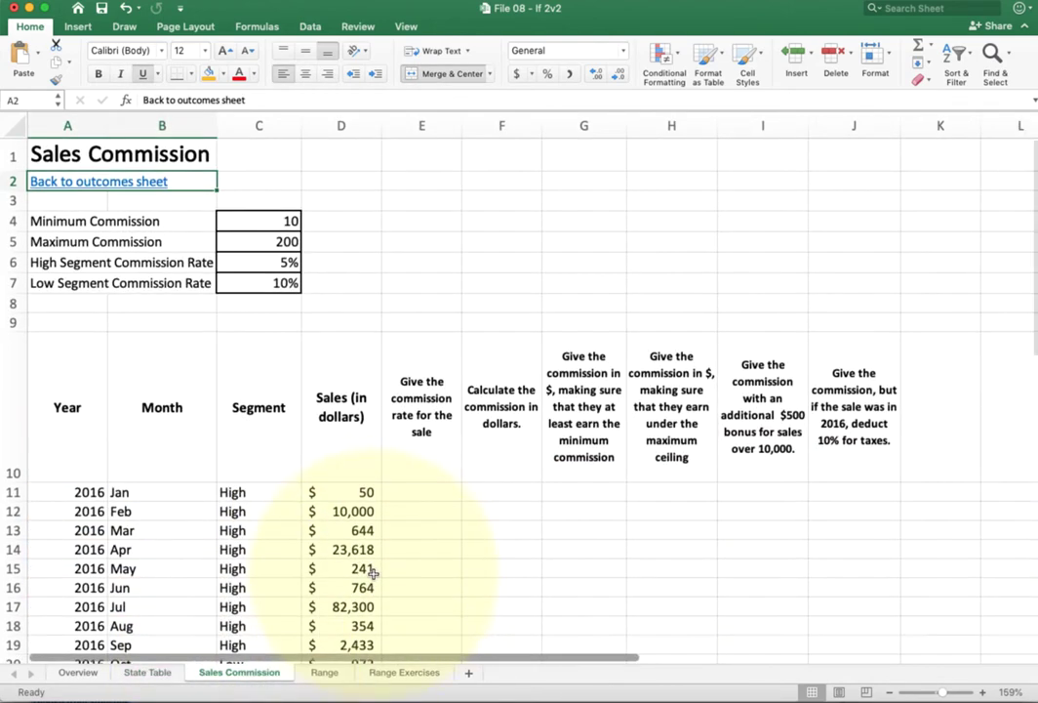
- Look over the year, month, segment and sales records together with the commission parameters above the table
scroll(373, 574, "down", 1)
scroll(373, 573, "down", 6)
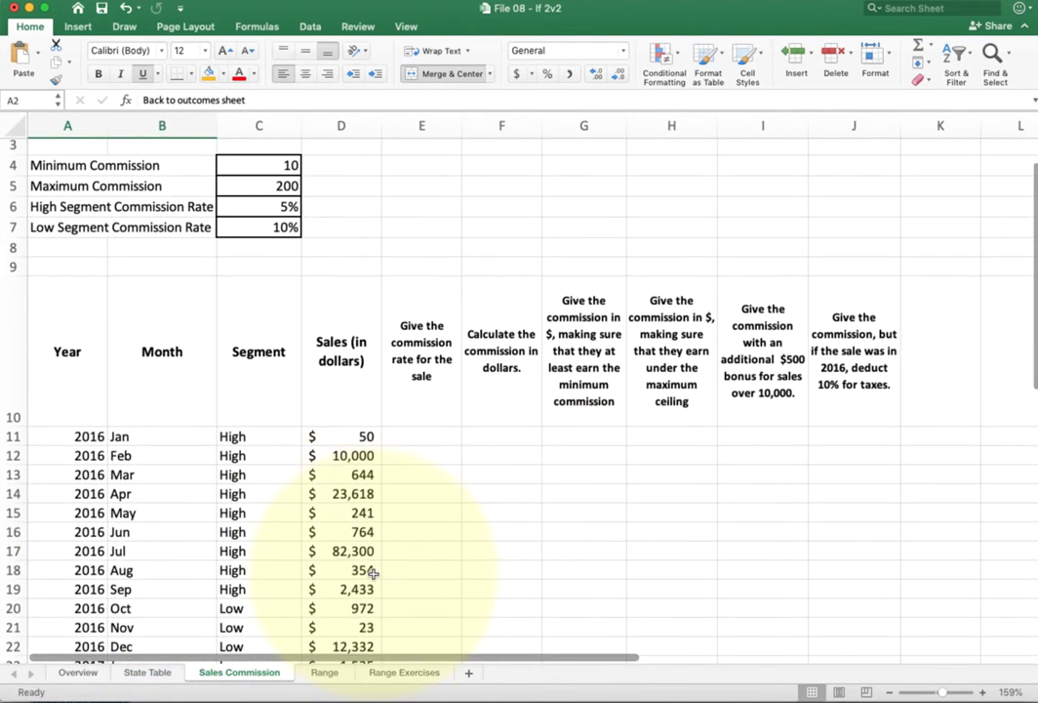
scroll(373, 574, "up", 1)
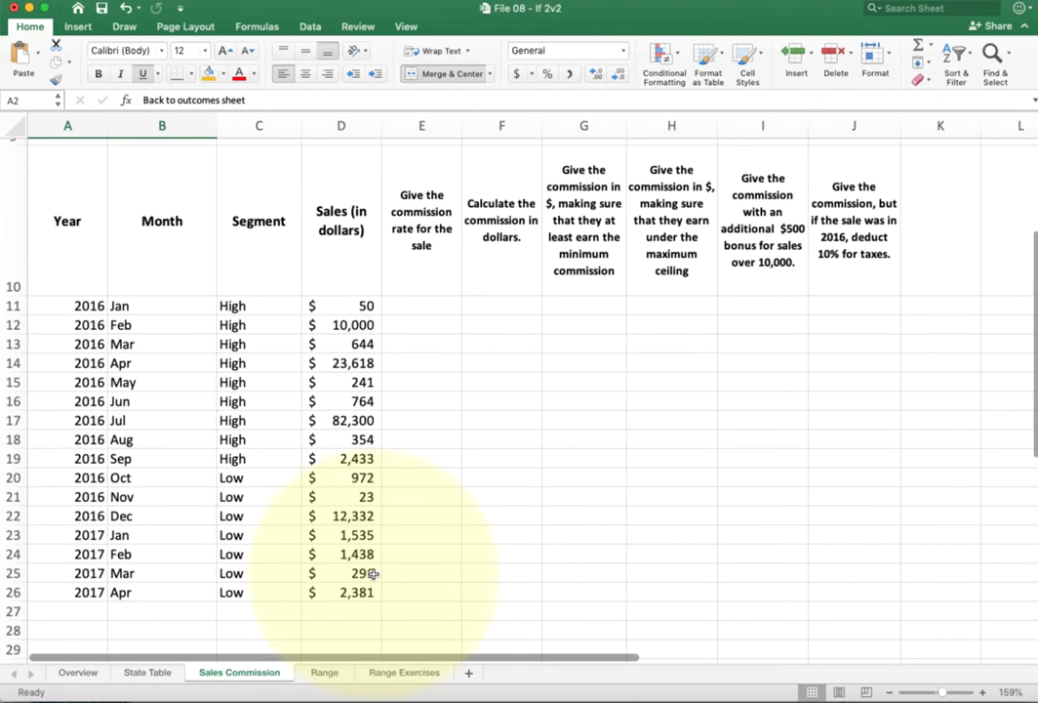
scroll(373, 574, "up", 3)
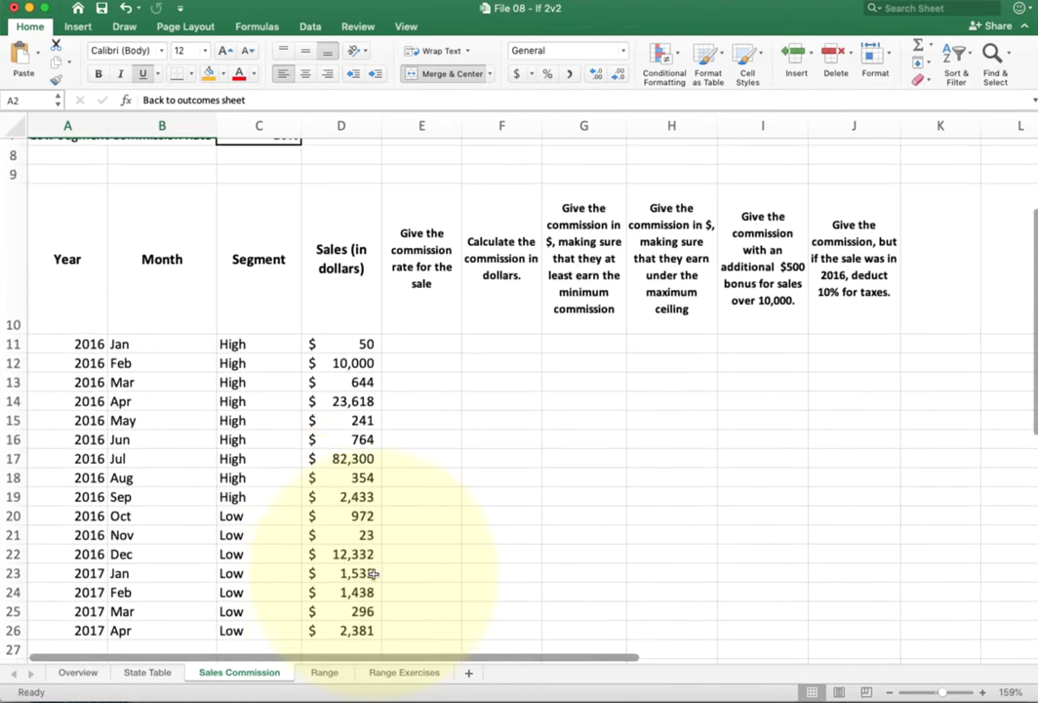
scroll(372, 576, "up", 3)
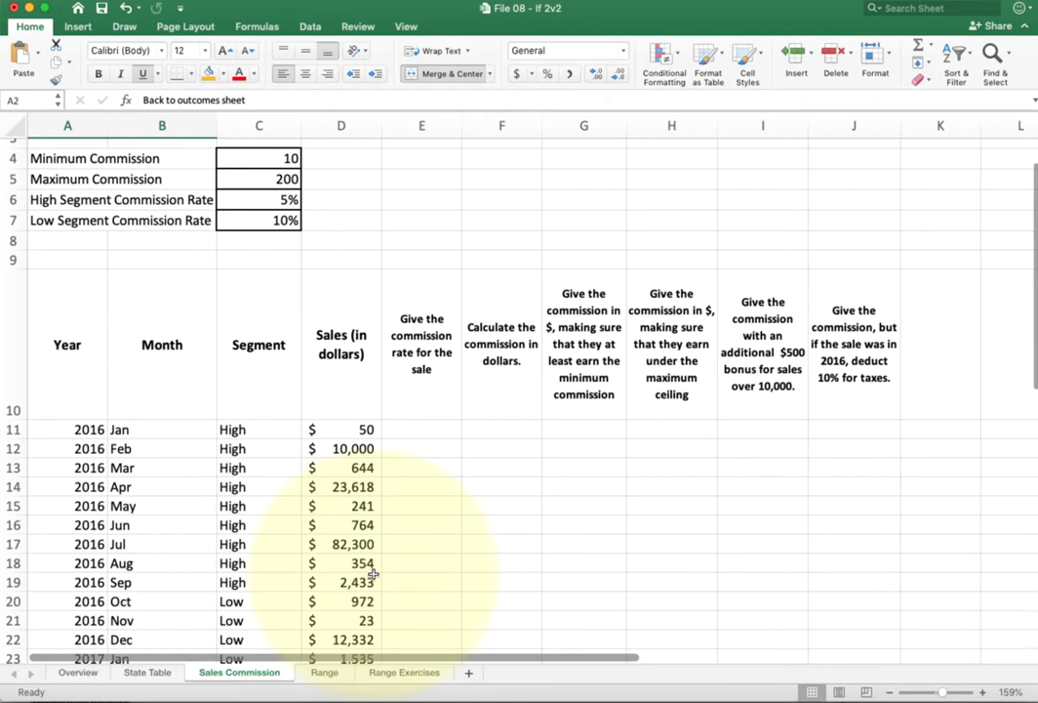
scroll(366, 572, "down", 8)
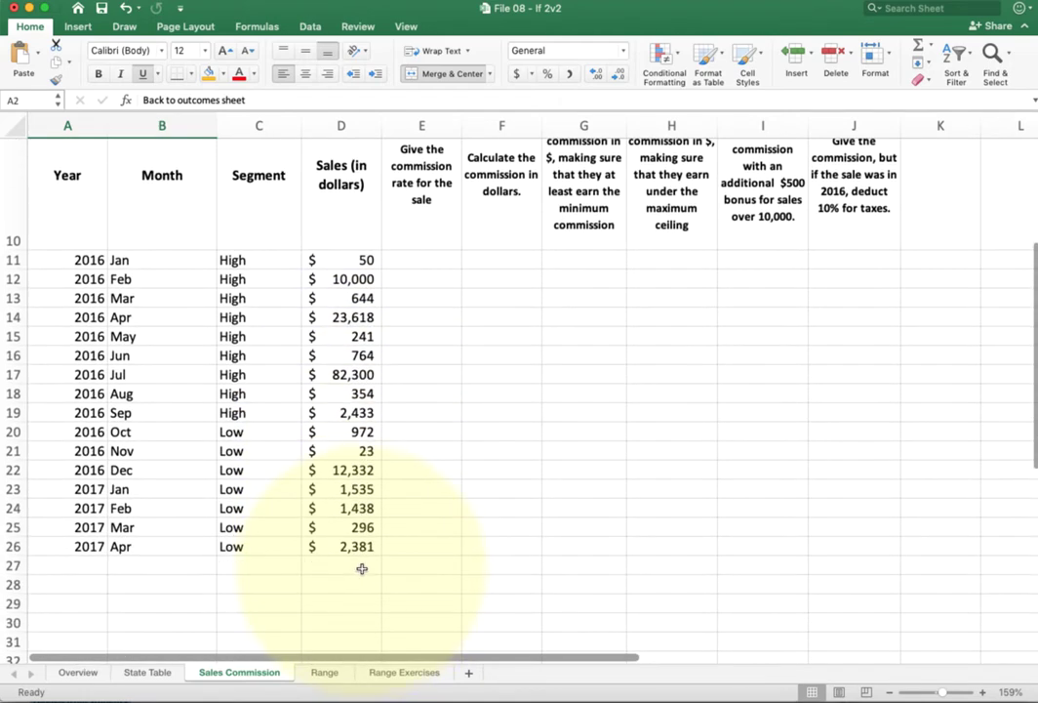
scroll(361, 567, "up", 3)
scroll(362, 566, "up", 3)
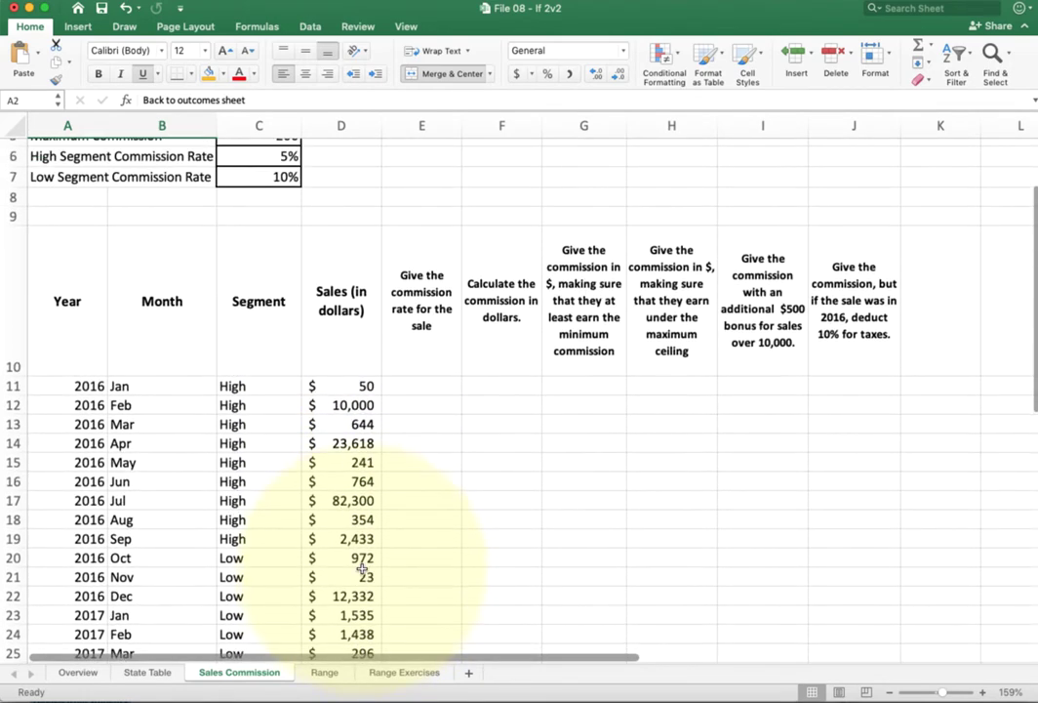
scroll(362, 566, "up", 1)
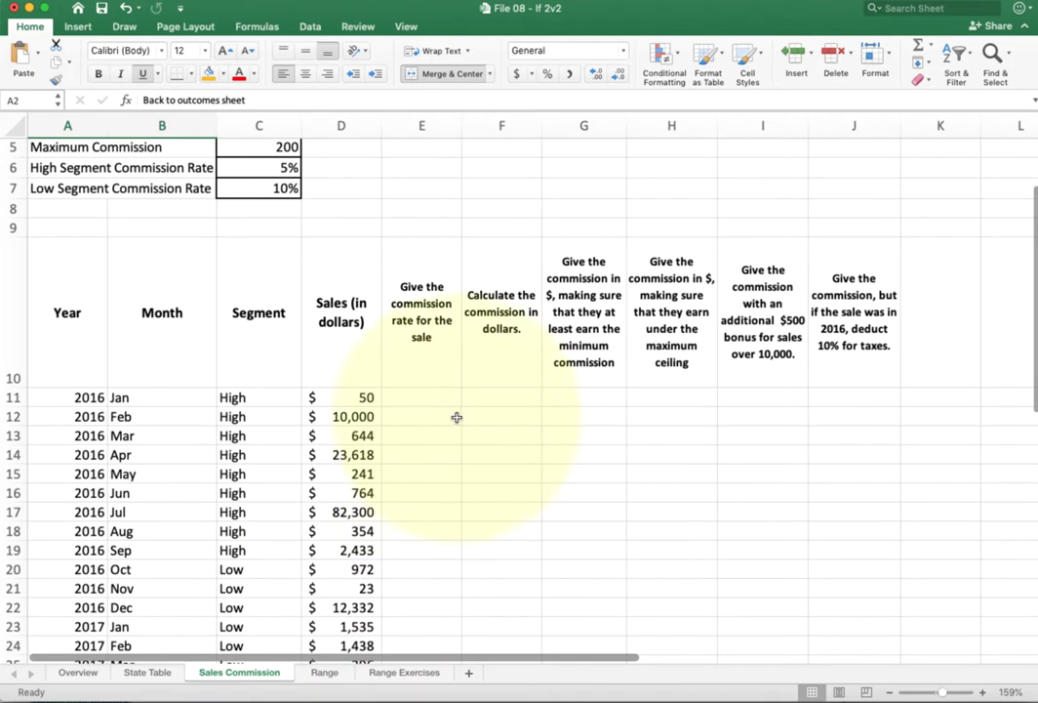
scroll(440, 420, "up", 1)
- Examine the commission rate, dollar commission, minimum commission and maximum ceiling questions in columns E through H
left_click(439, 414)
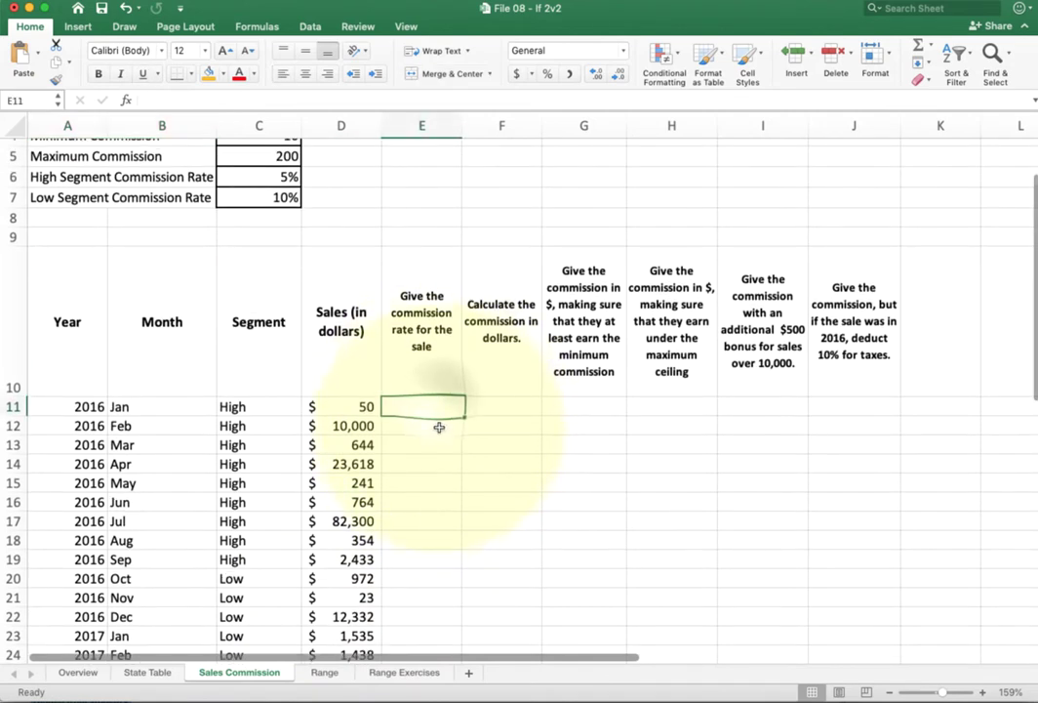
scroll(438, 418, "up", 1)
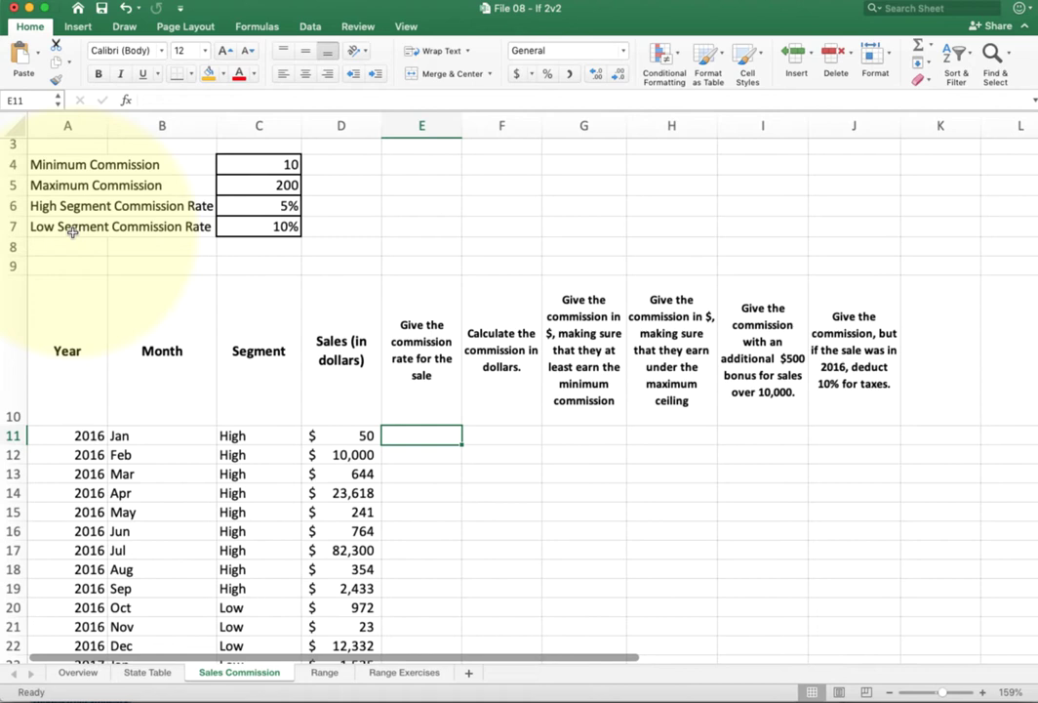
key("Right")
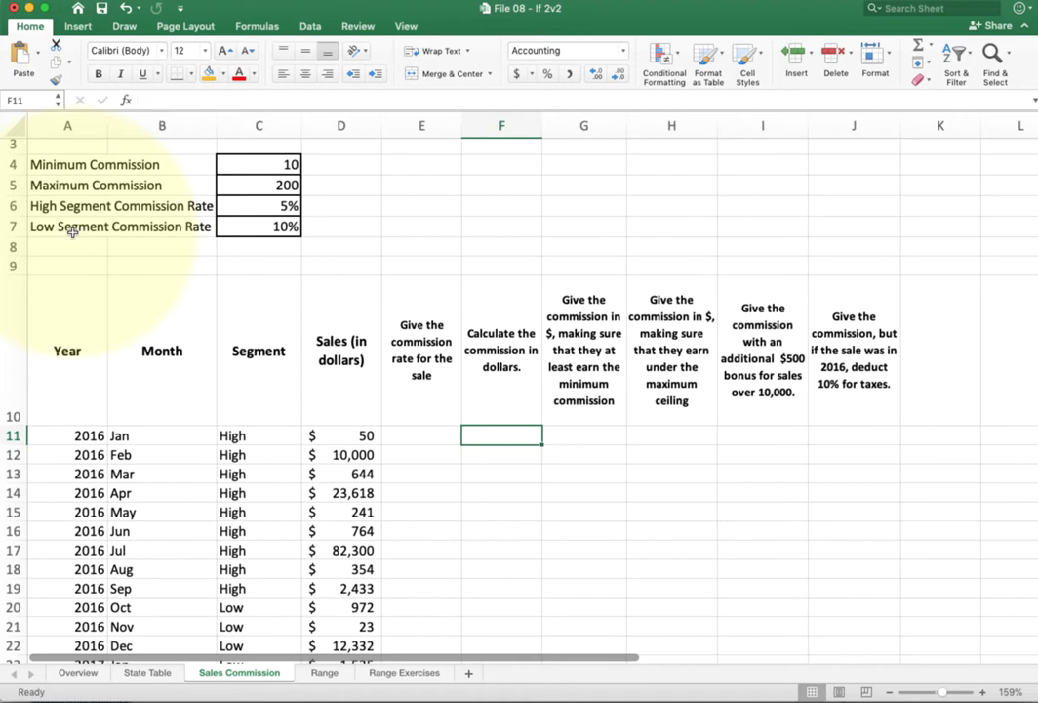
key("Right")
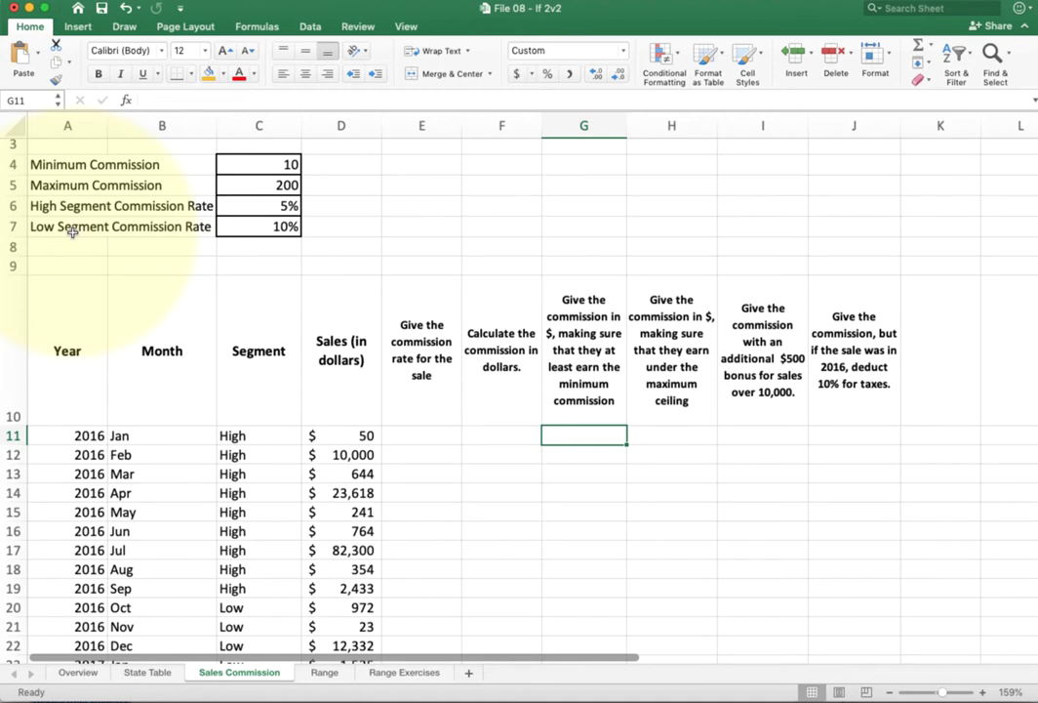
key("Right")
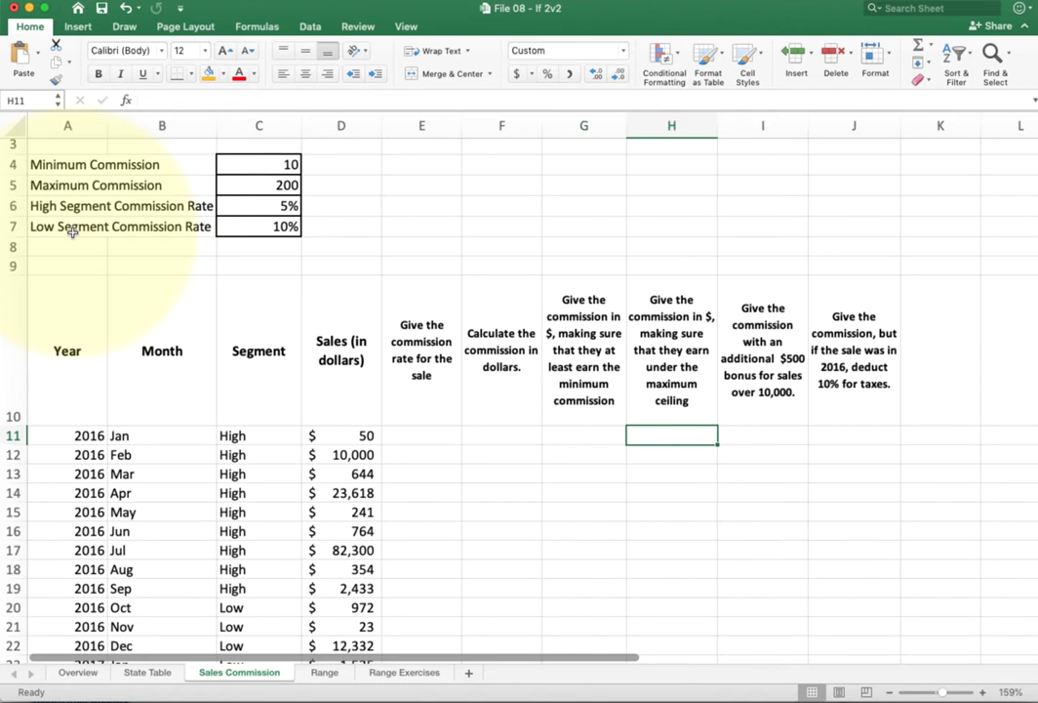
- Review how the commission questions build on one another, going along row 11 from column E through column J
left_click(414, 431)
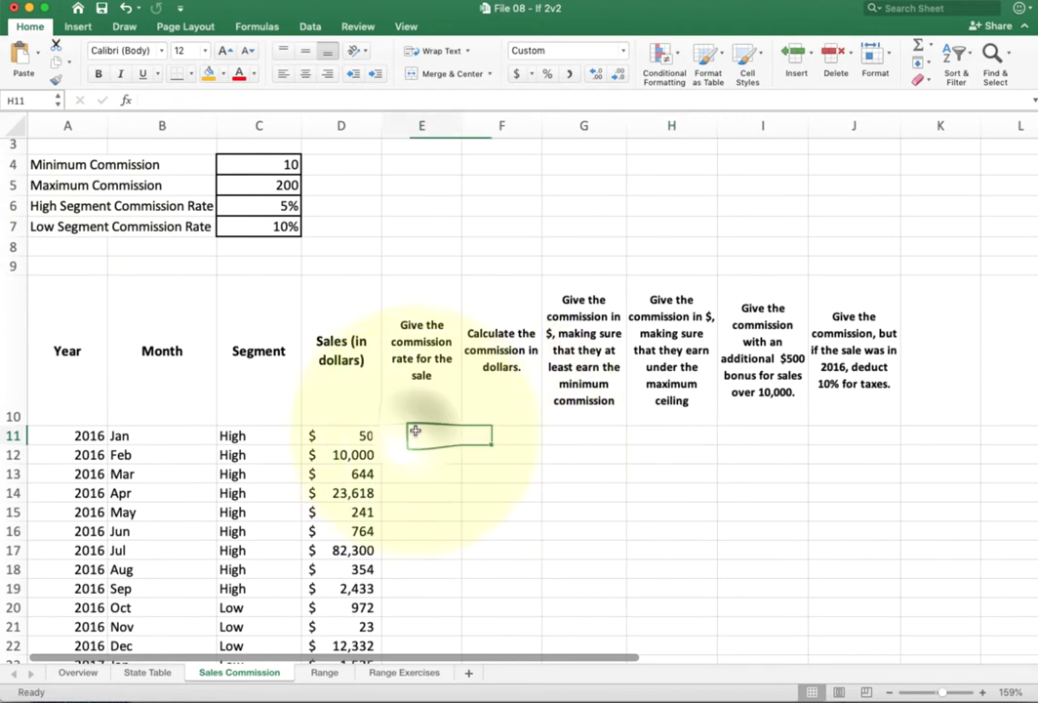
left_click(501, 433)
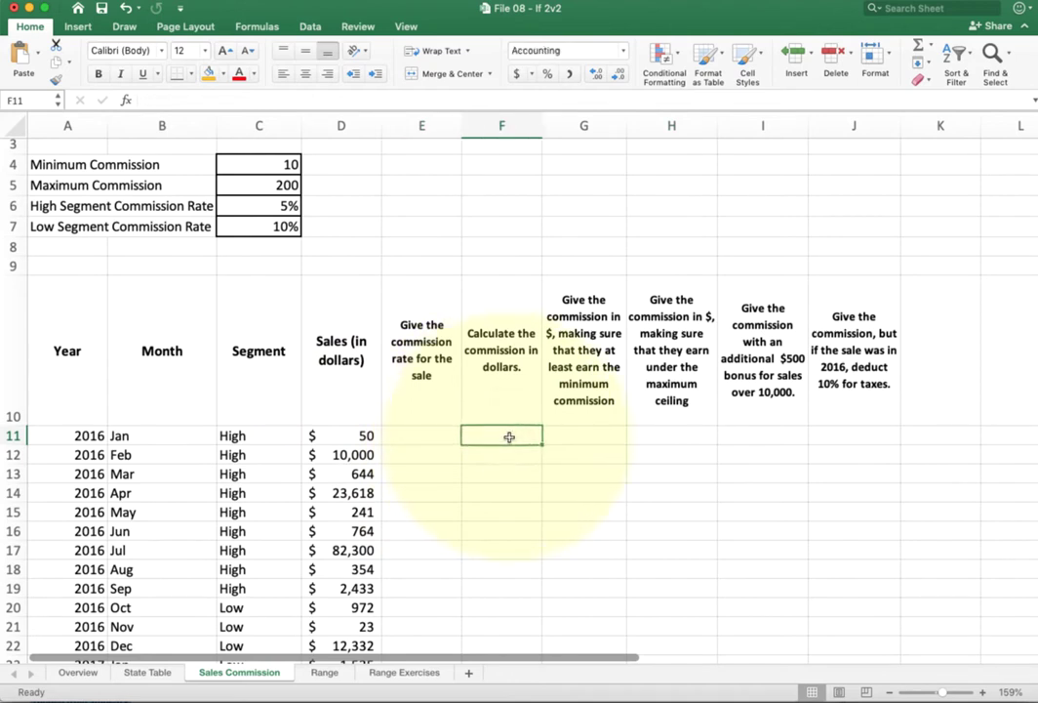
left_click(575, 433)
left_click(505, 433)
left_click(576, 432)
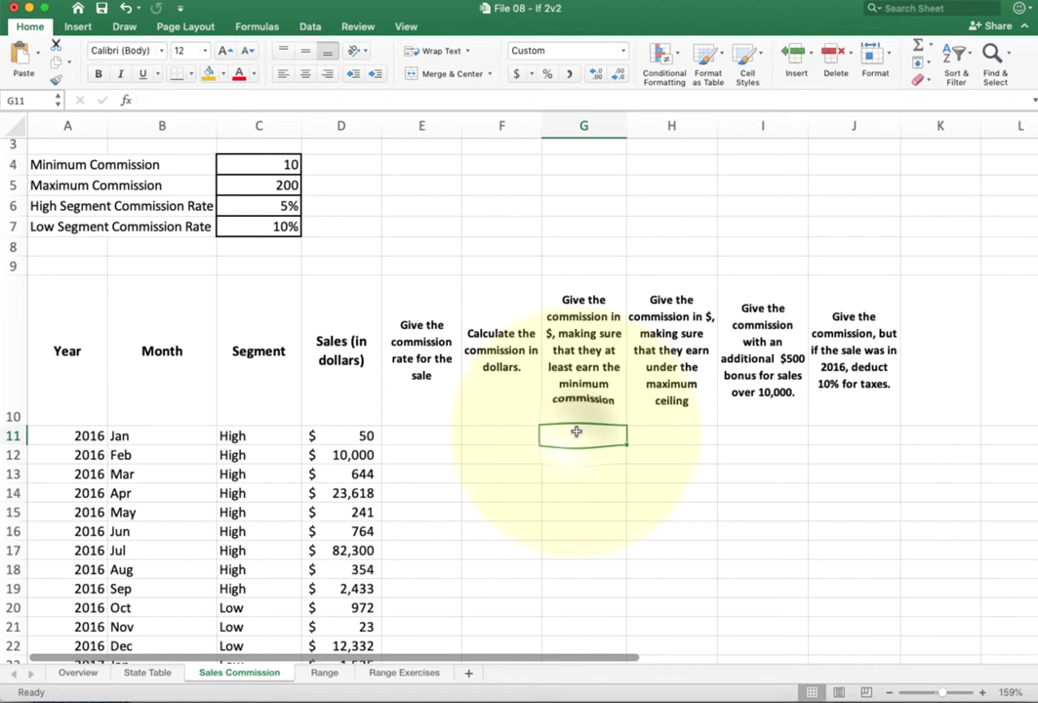
left_click(691, 431)
left_click(607, 435)
left_click(525, 435)
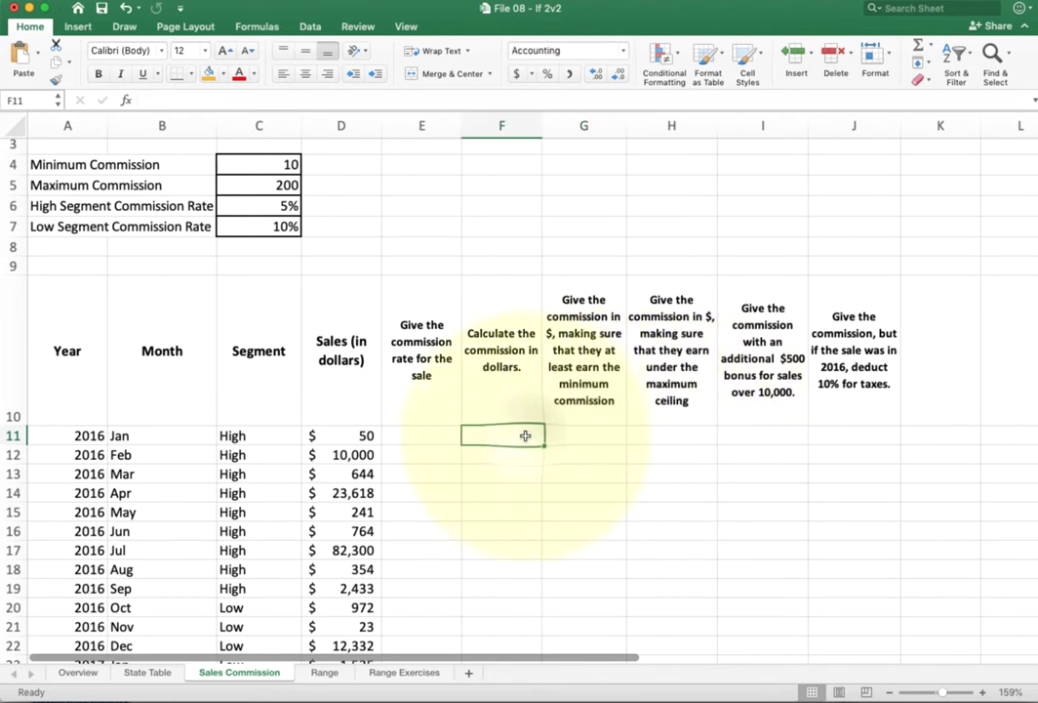
left_click(565, 432)
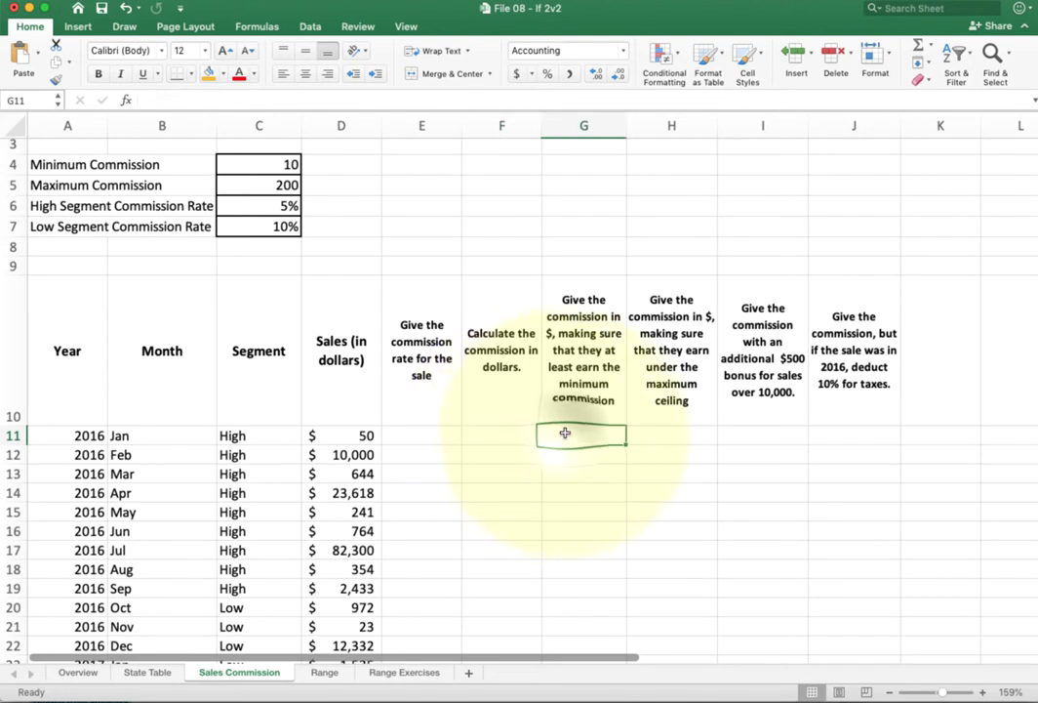
left_click(674, 432)
left_click(753, 431)
left_click(847, 430)
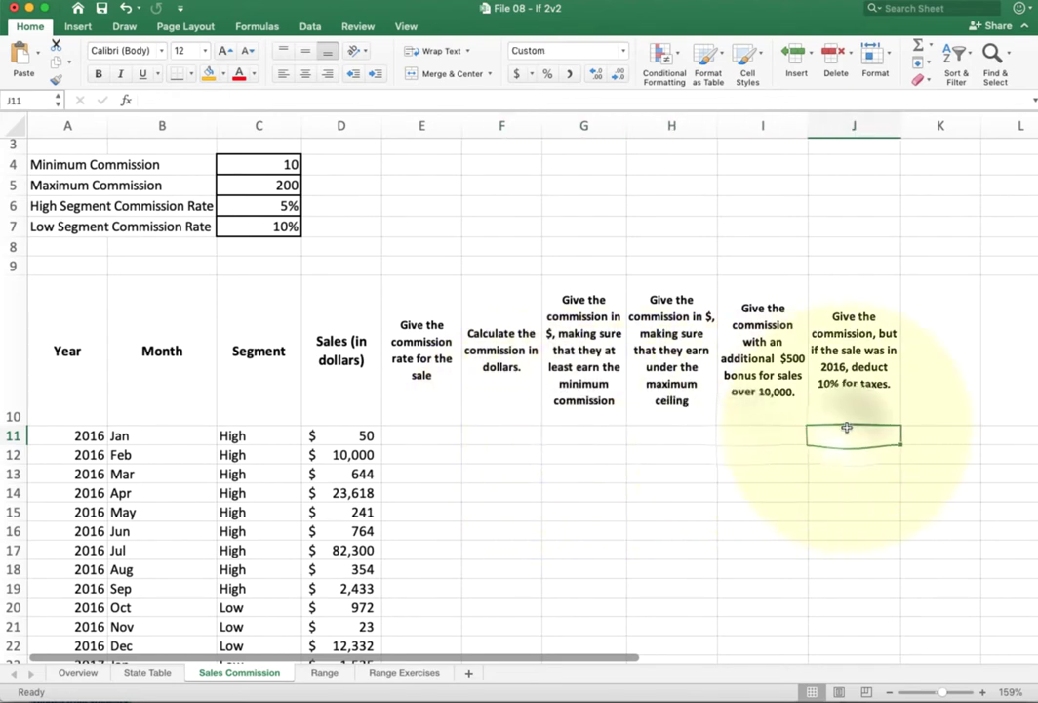
- Examine the maximum ceiling, $500 bonus and 2016 tax deduction questions along with the commission parameters in rows 4 to 7
left_click(669, 433)
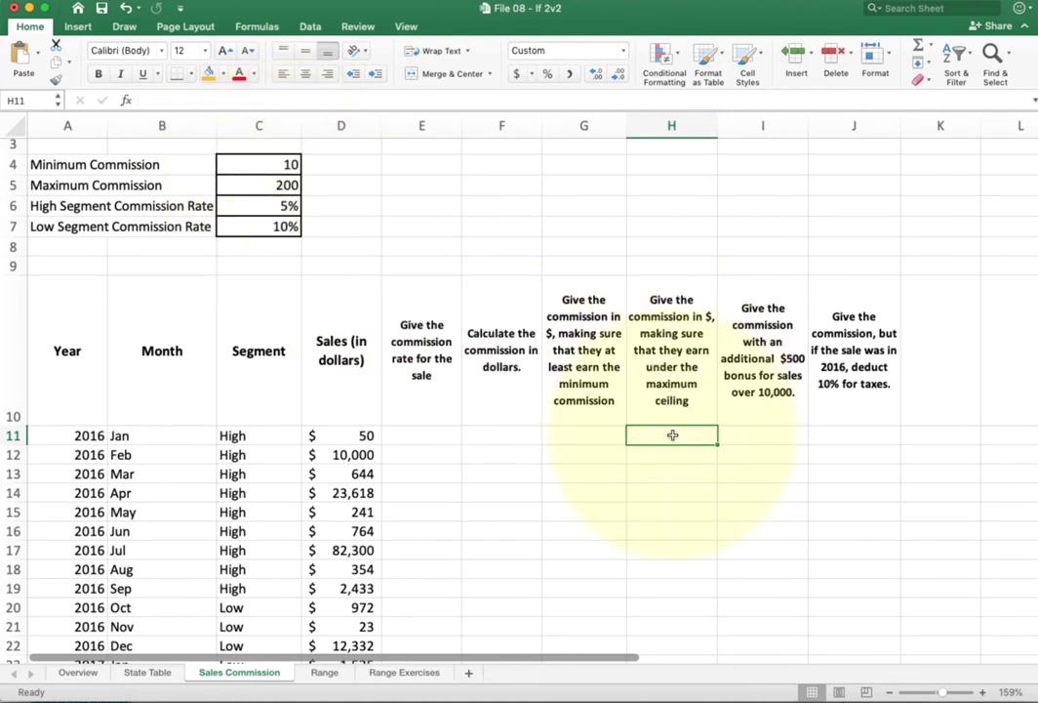
left_click_drag(151, 164, 268, 226)
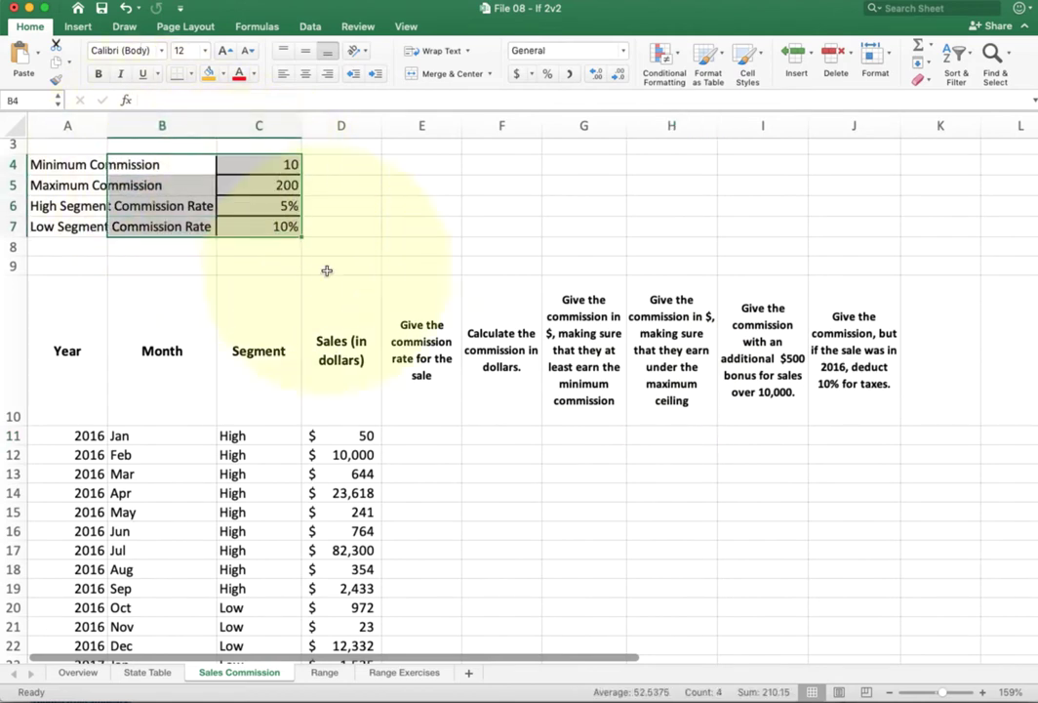
left_click(768, 434)
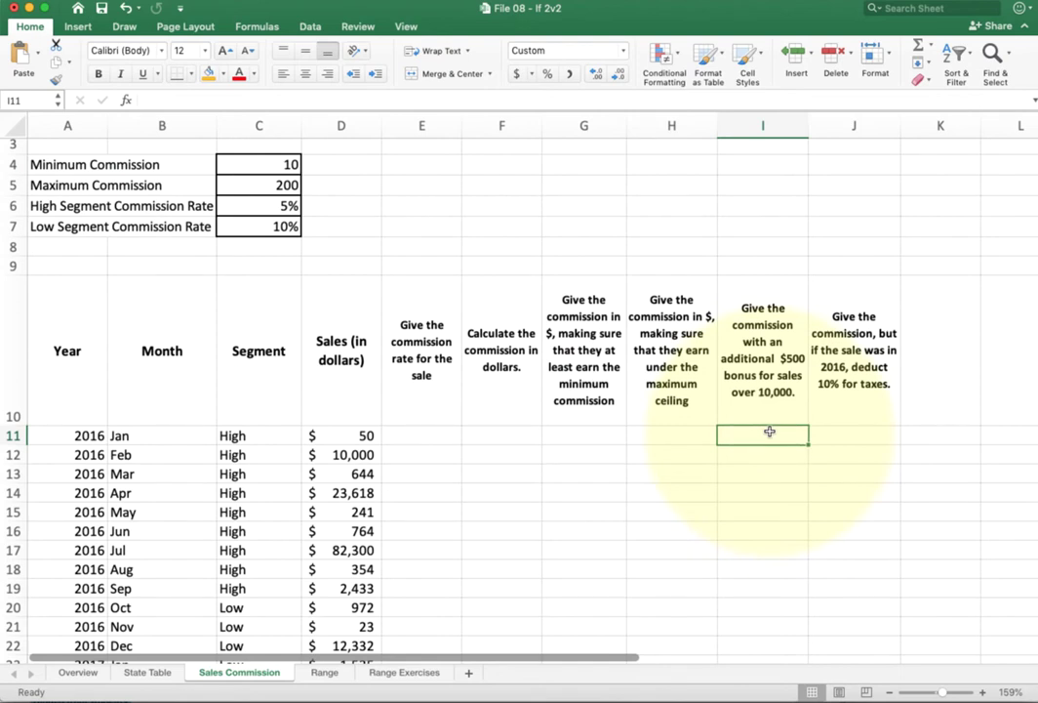
left_click(833, 434)
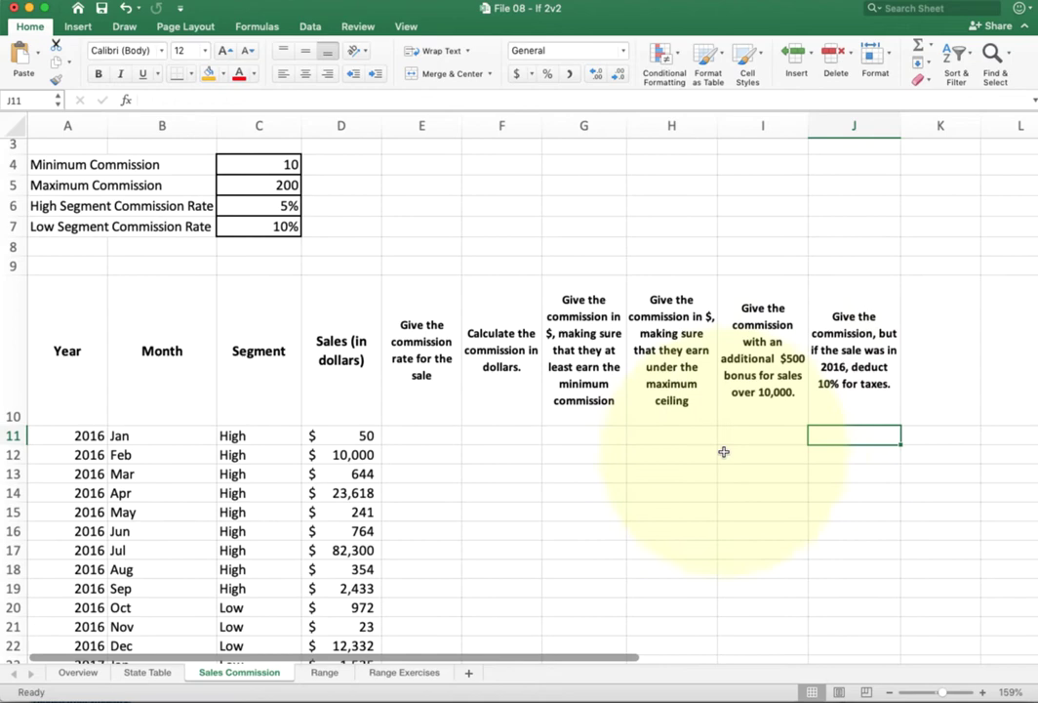
- Open the Range worksheet and widen column B to show more of the example formulas
left_click(341, 676)
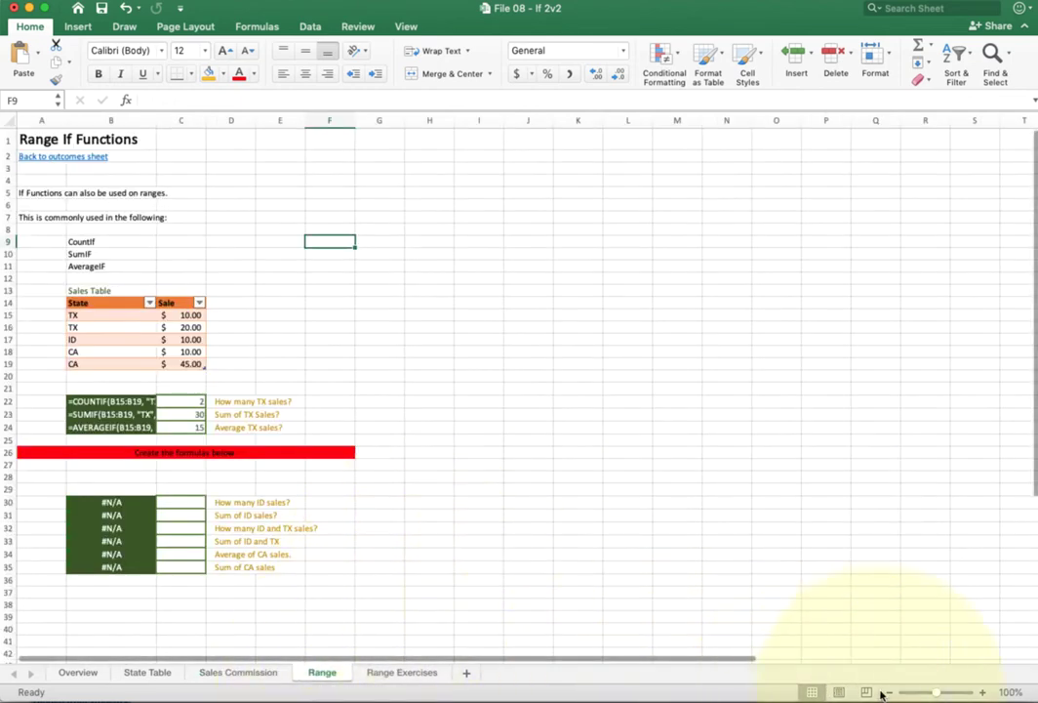
left_click_drag(933, 693, 945, 693)
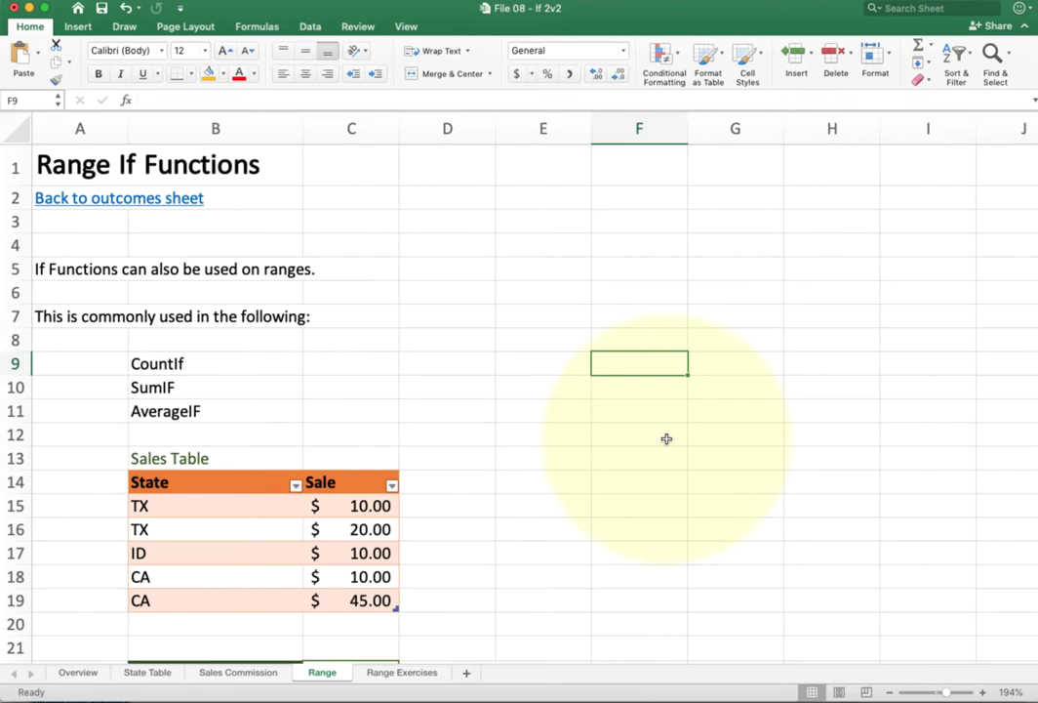
scroll(665, 439, "down", 6)
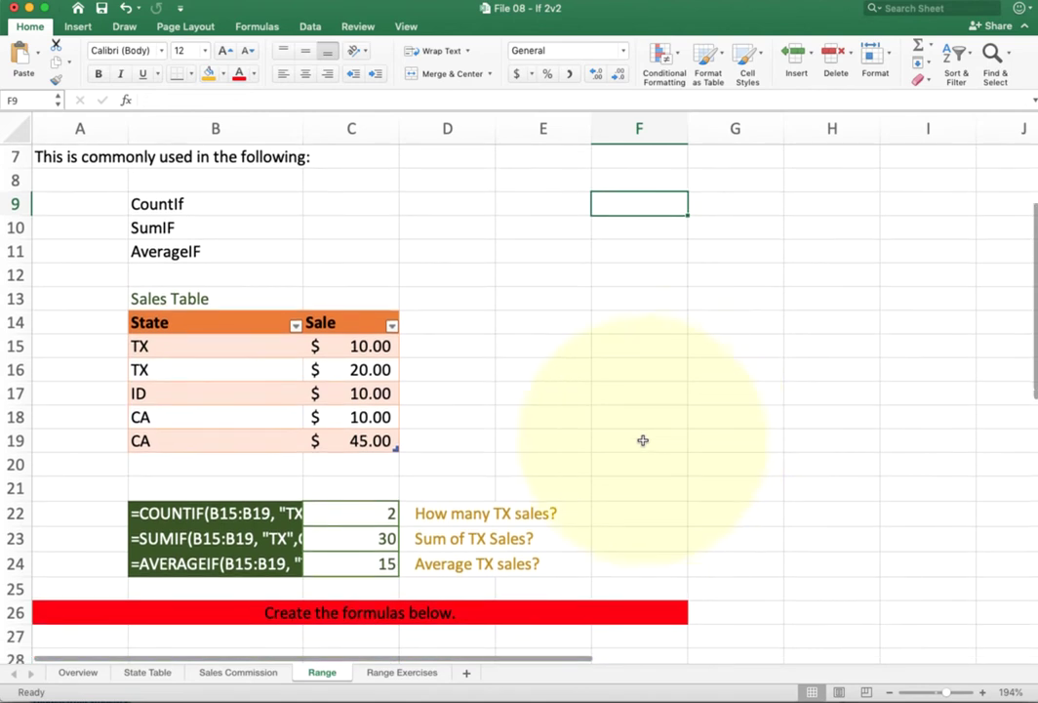
left_click_drag(302, 124, 389, 124)
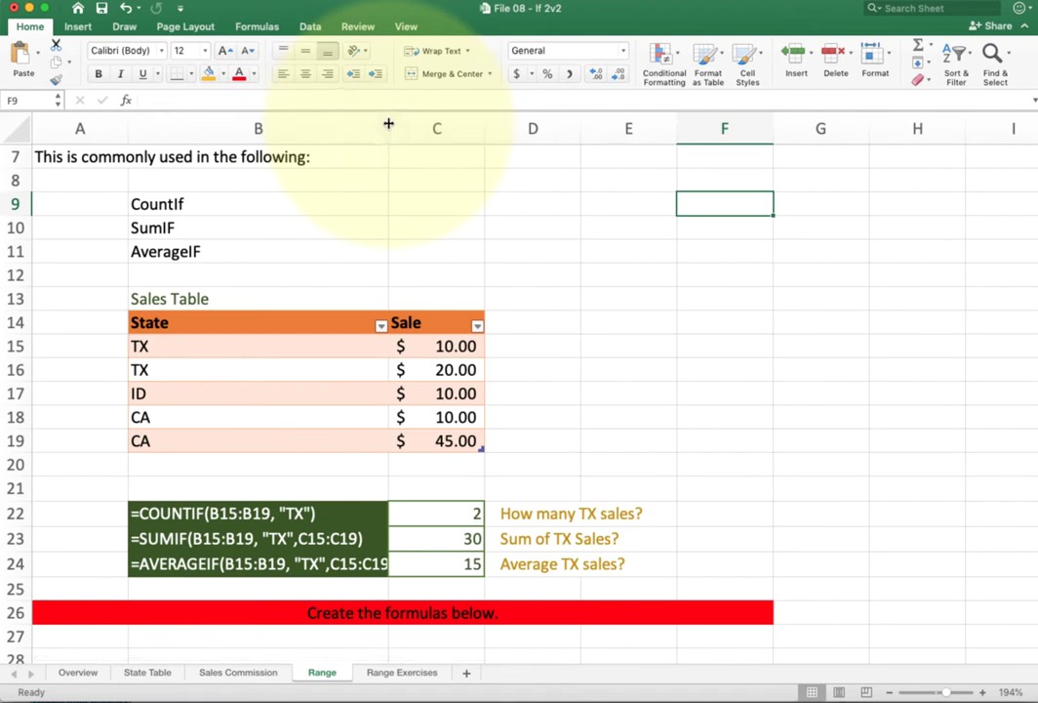
- Examine the range and the "TX" criteria of the COUNTIF formula in cell C22, leaving the formula as it is
left_click(440, 514)
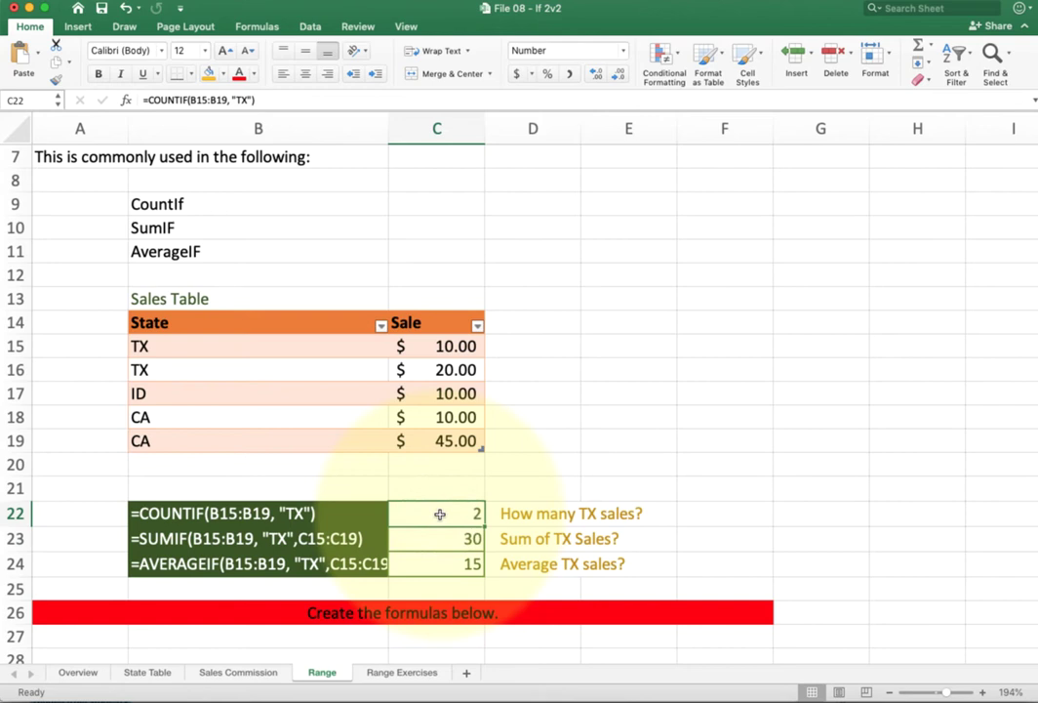
double_click(441, 515)
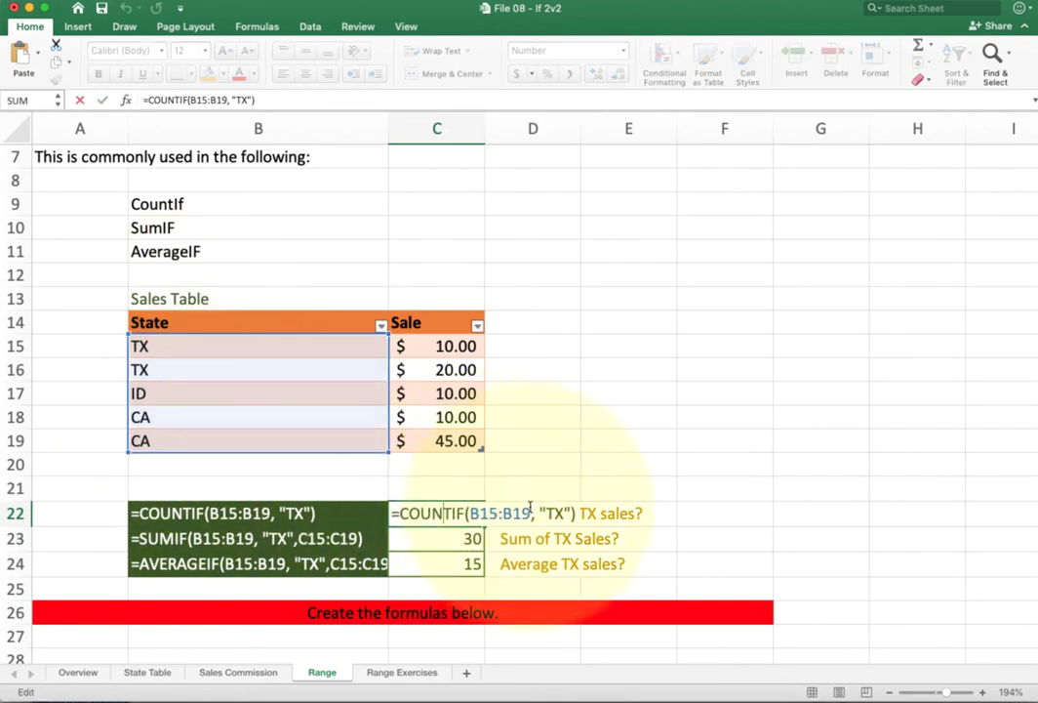
left_click_drag(542, 513, 566, 514)
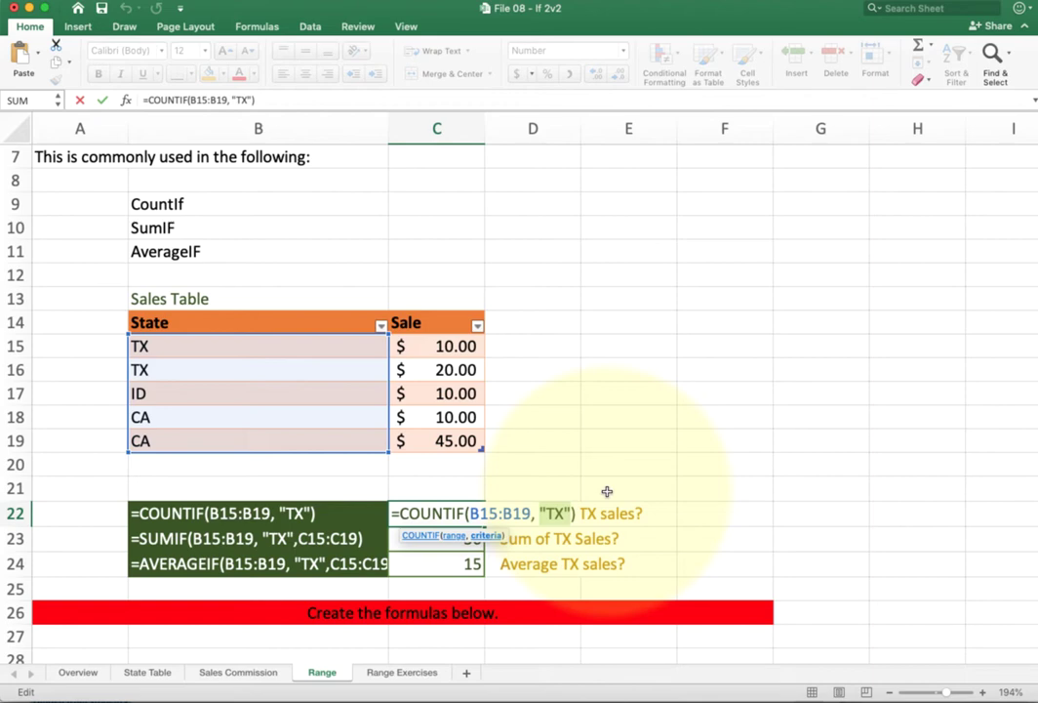
key("Return")
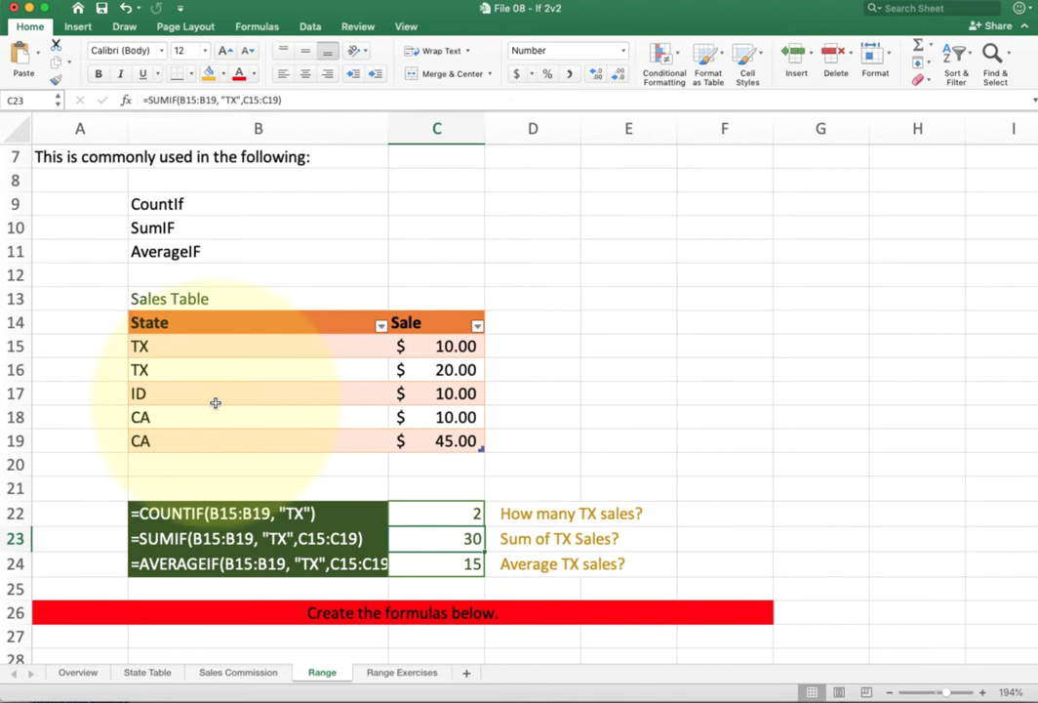
- Change the last state in the Sales Table, cell B19, to TX to test the range formulas
left_click(210, 436)
type("TX")
key("Return")
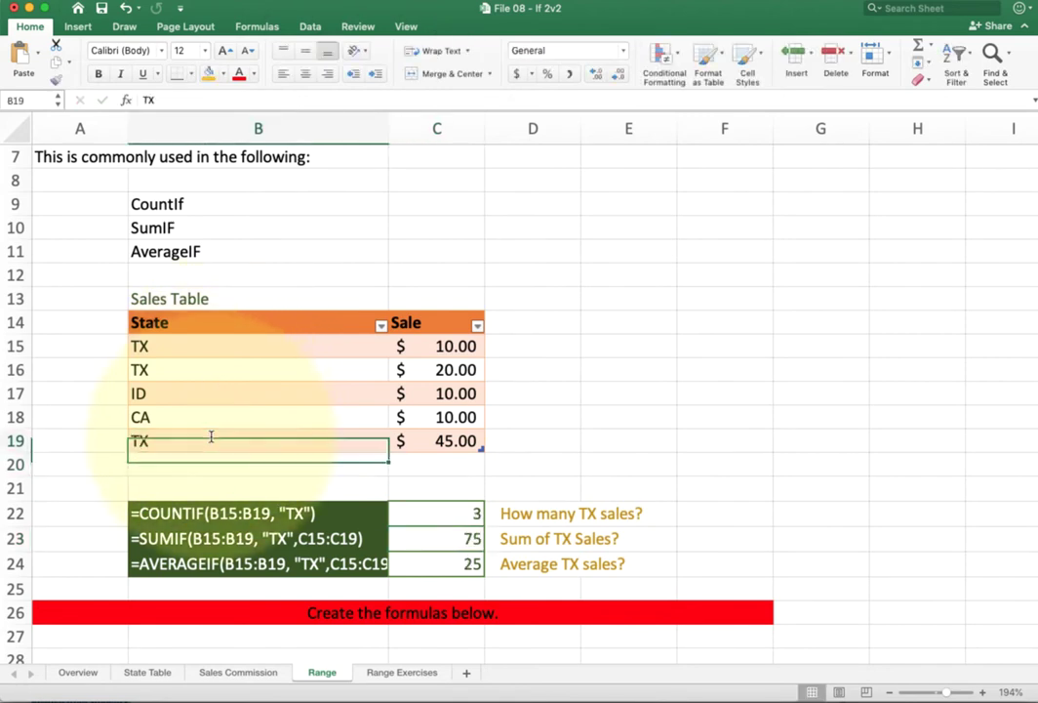
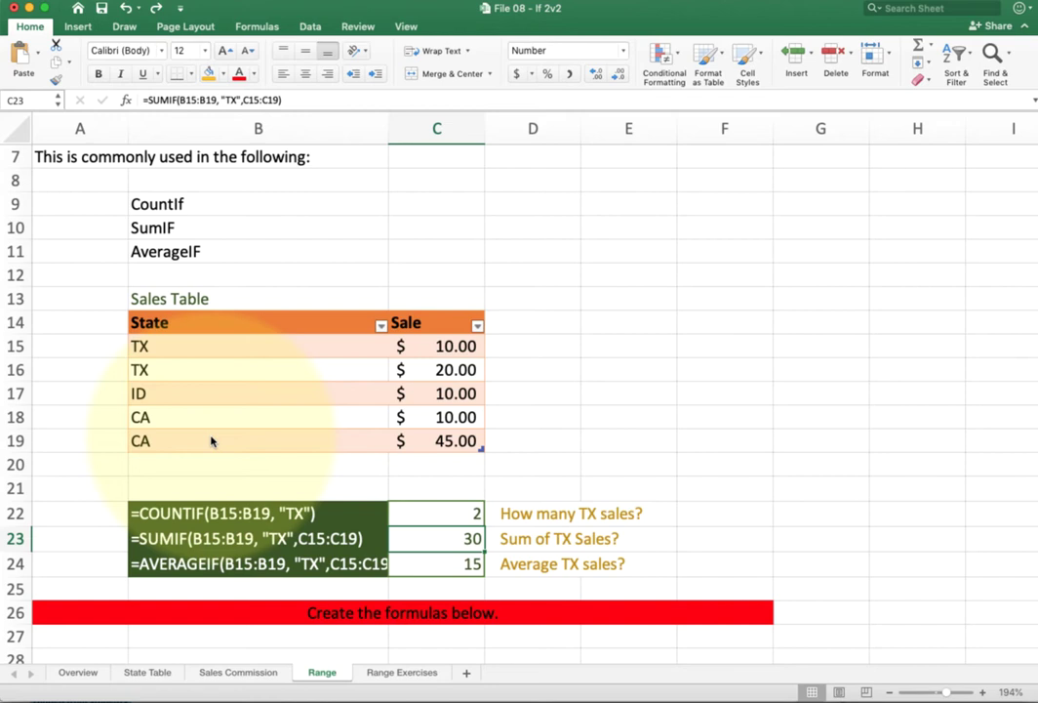
- Examine the range, criteria and sum range arguments of the SUMIF formula in cell C23, leaving the formula as it is
key("F2")
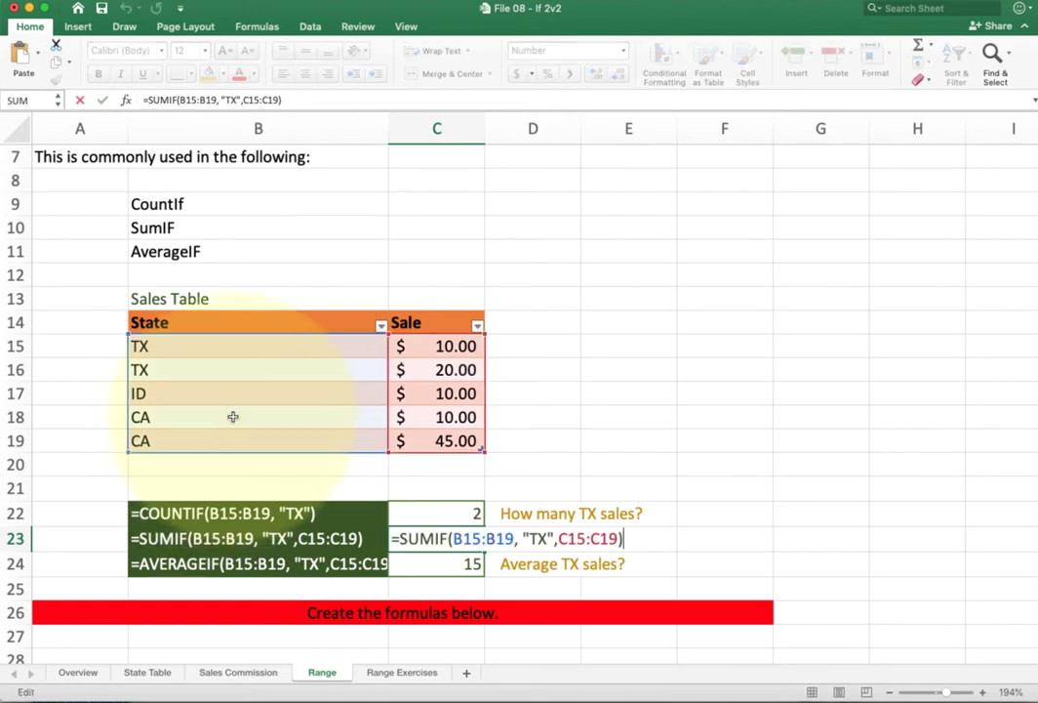
left_click(482, 541)
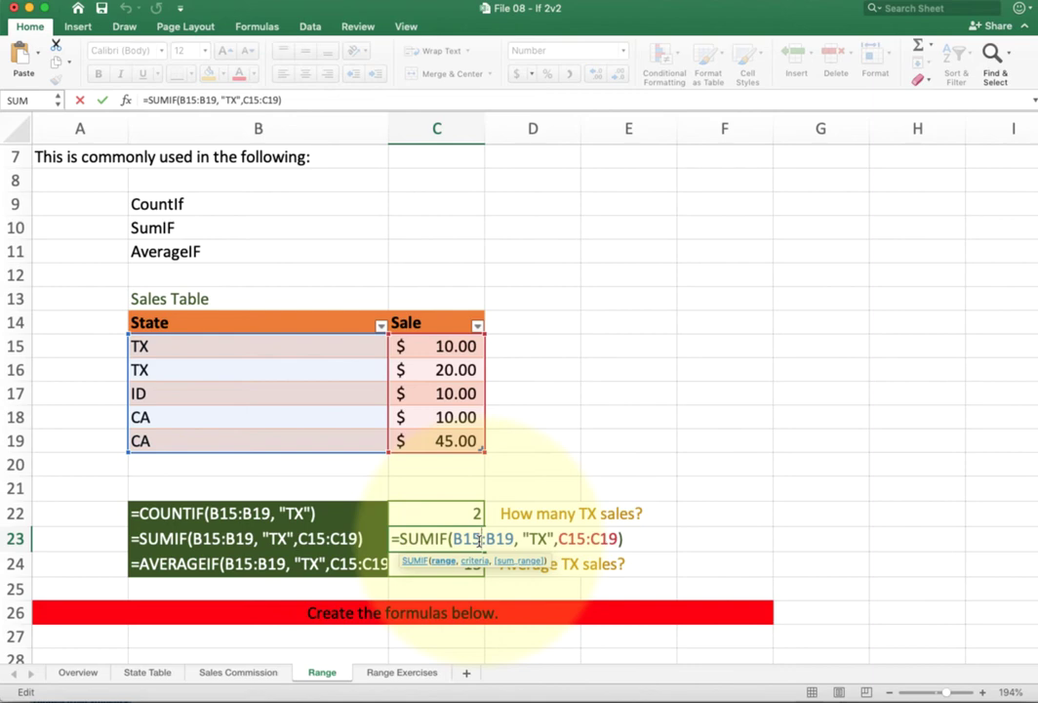
key("Return")
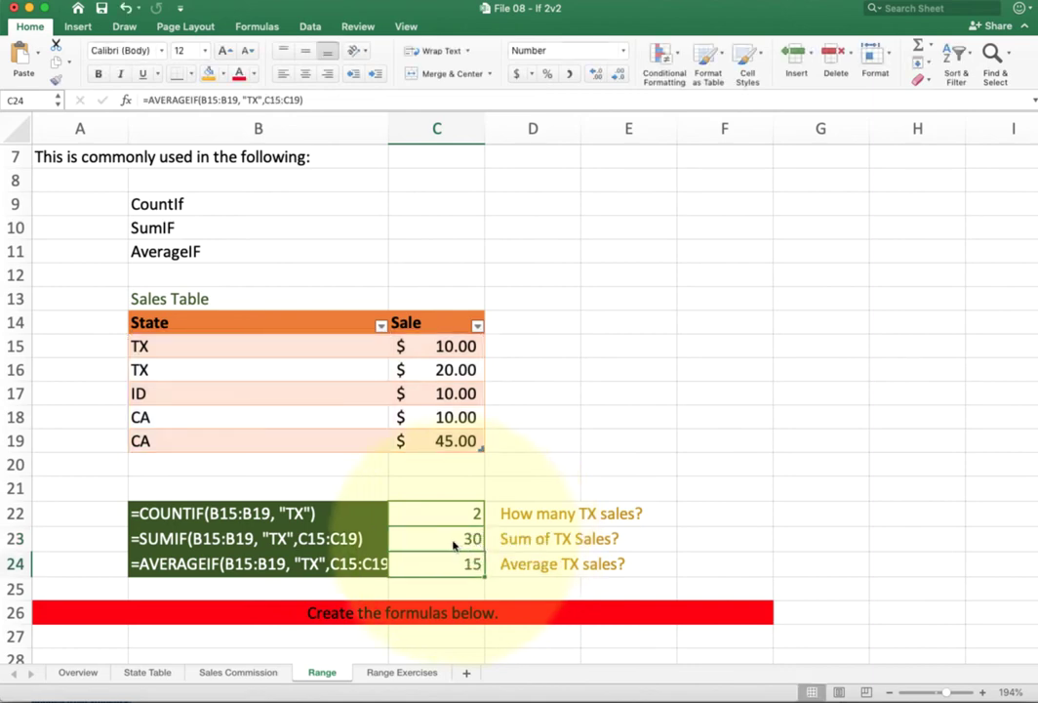
- Try changing the second state in the Sales Table, cell B16, to ID to test the range formulas, and undo the change
left_click(215, 350)
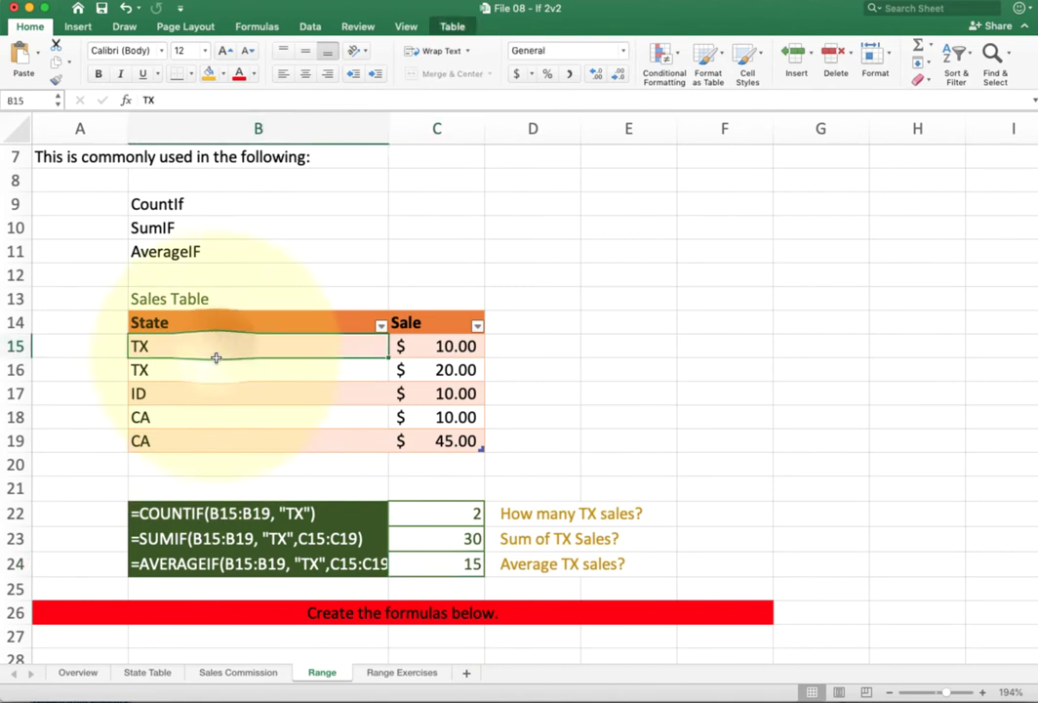
left_click(216, 366)
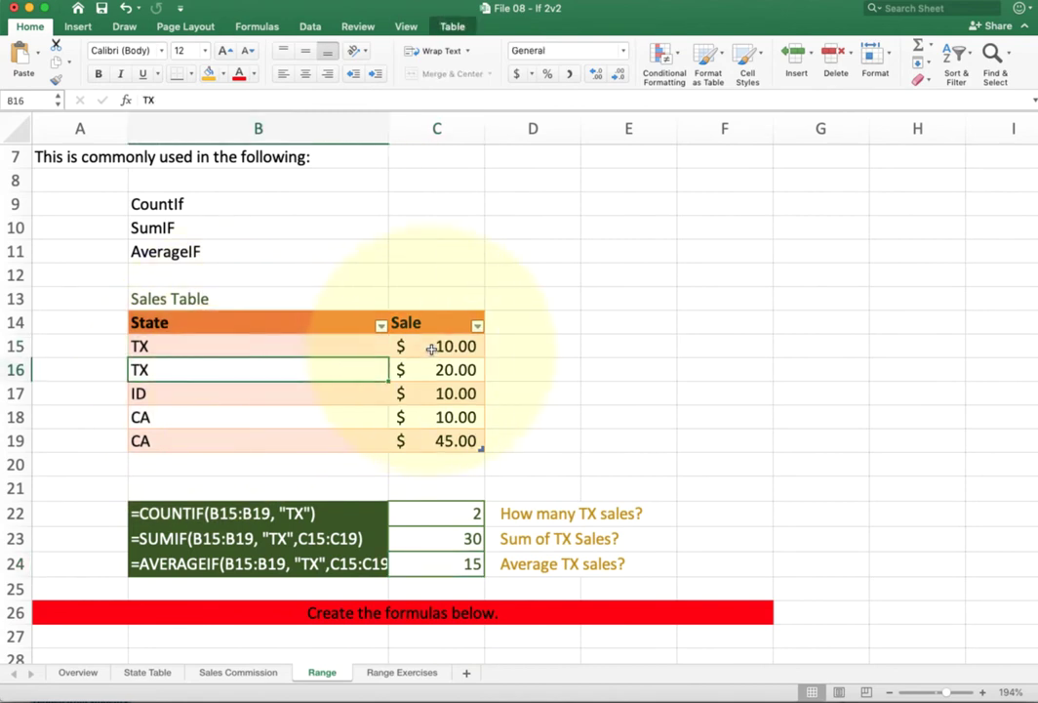
left_click_drag(431, 348, 428, 368)
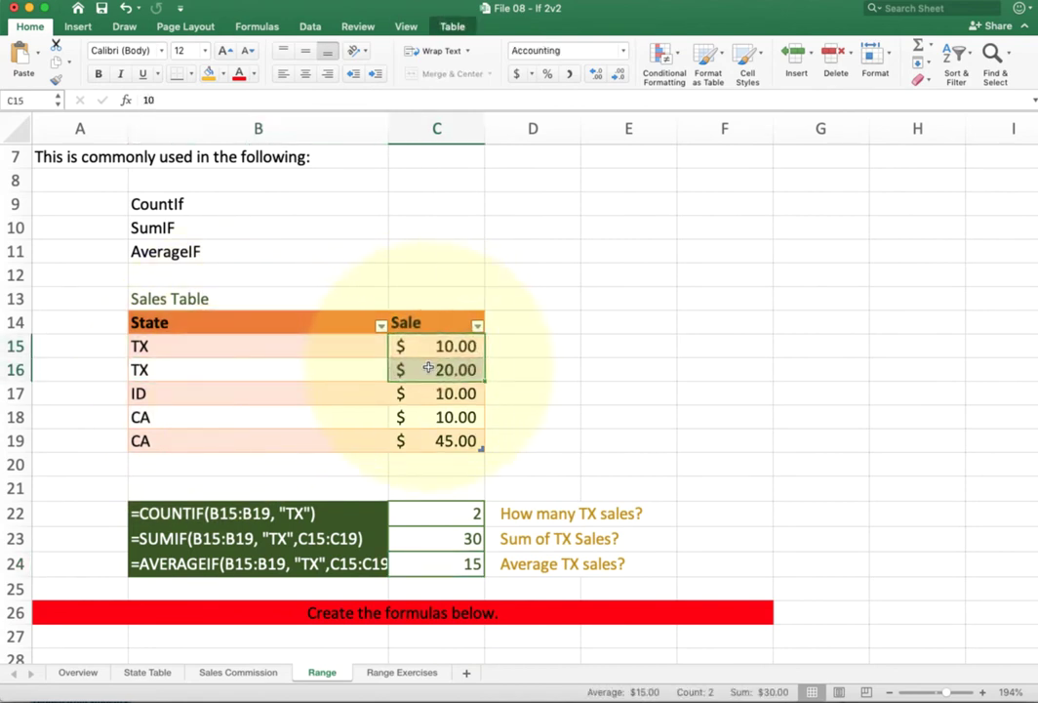
left_click(428, 368)
key("Left")
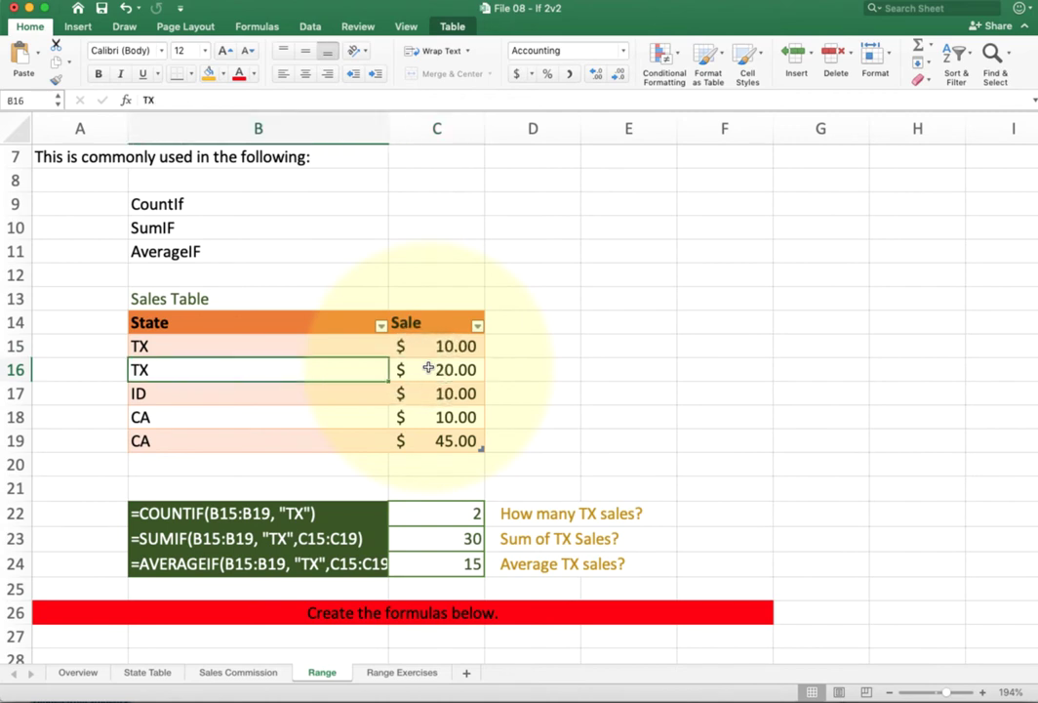
type("ID")
key("Return")
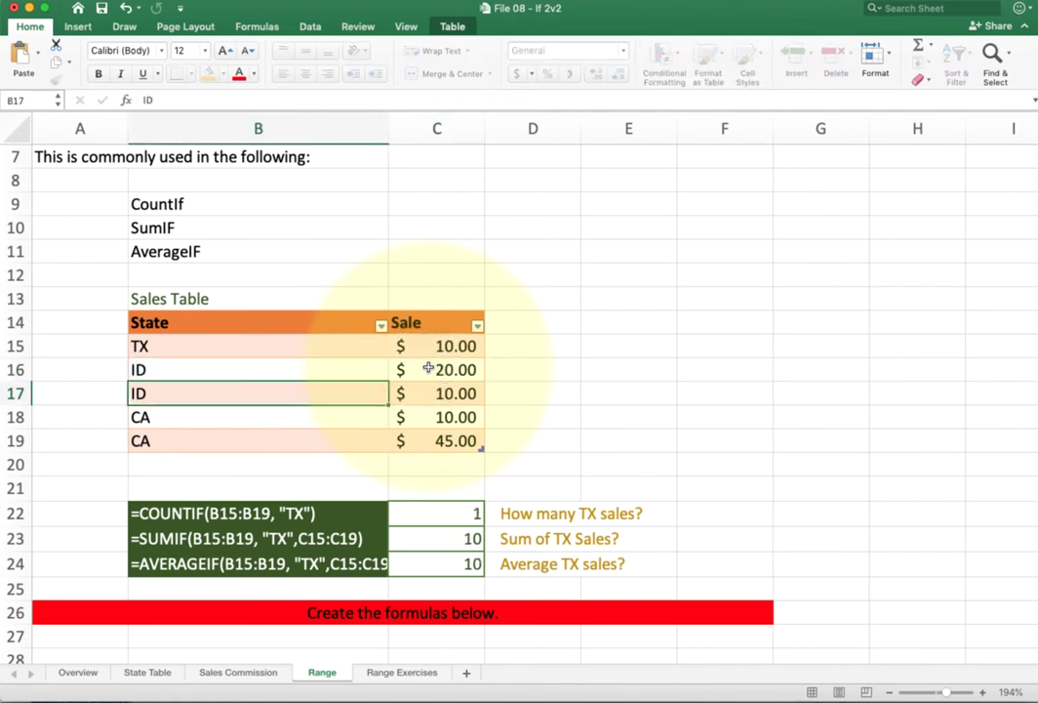
key("super+z")
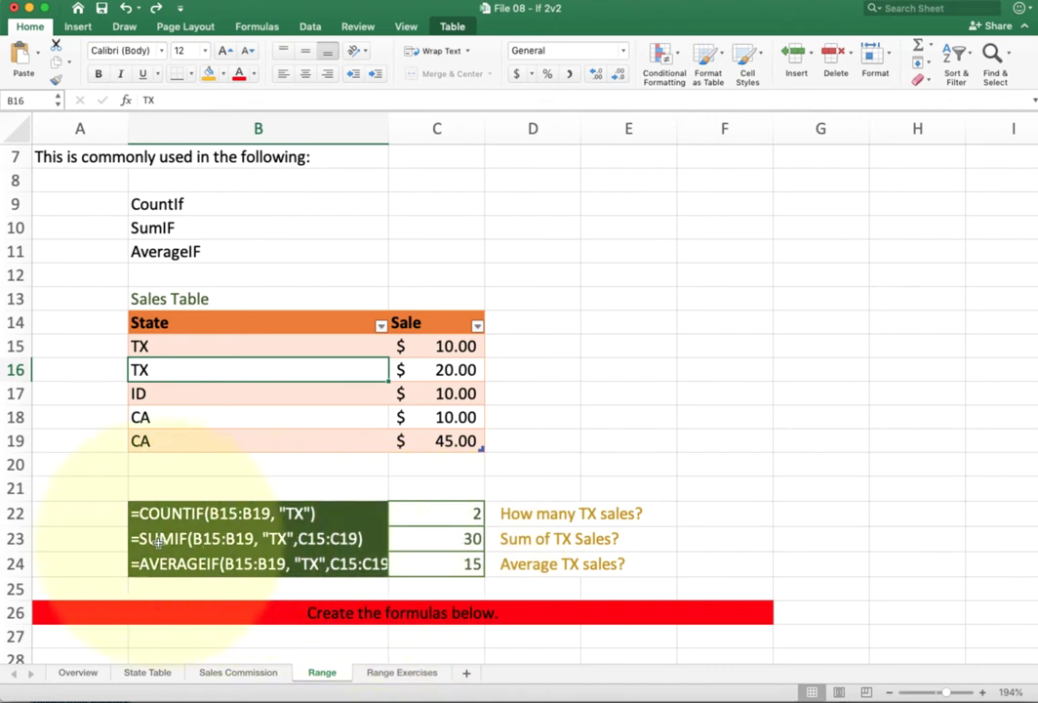
- Examine the SUMIF syntax and the range, criteria and sum range of cell C23 in the Formula Builder, leaving the formula as it is
left_click(435, 535)
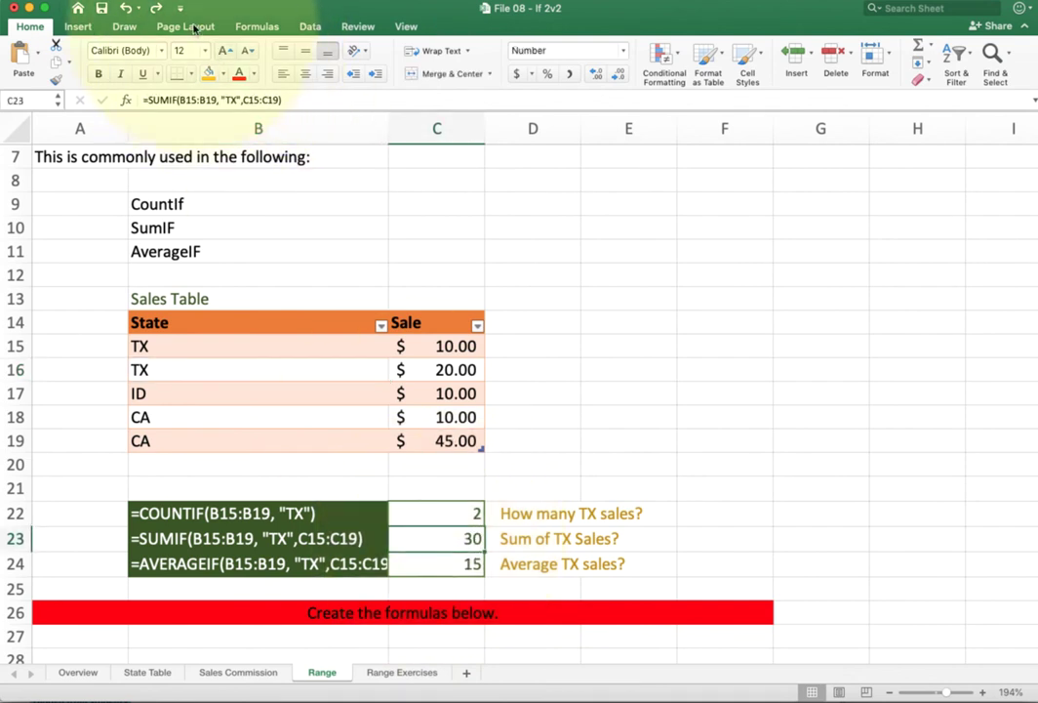
left_click(255, 28)
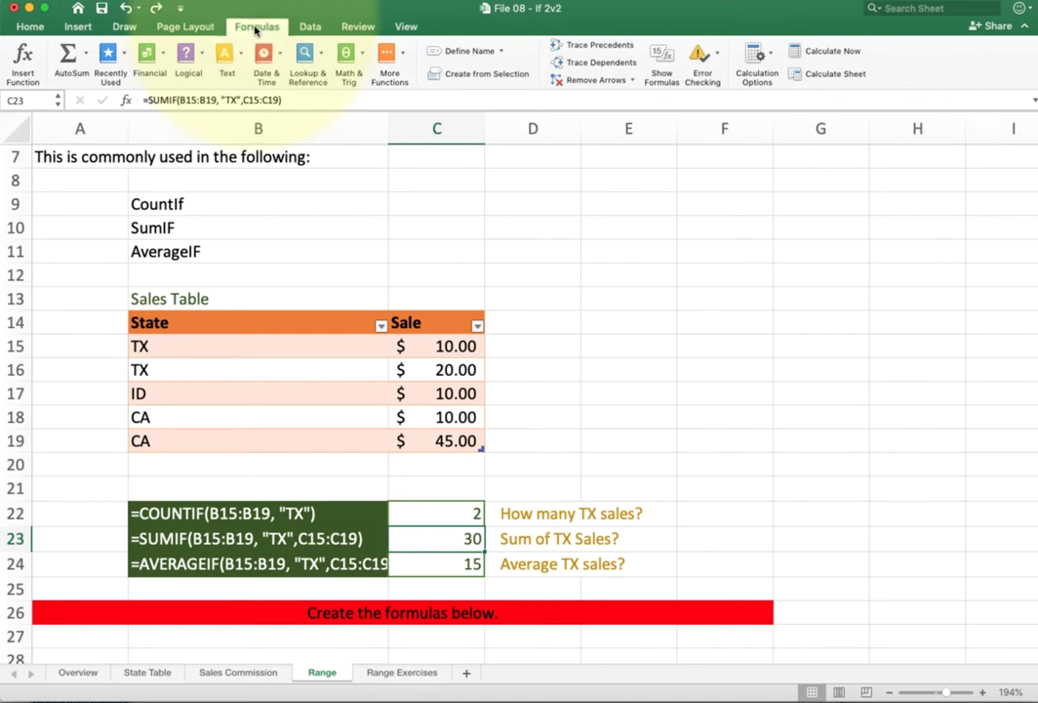
left_click(23, 54)
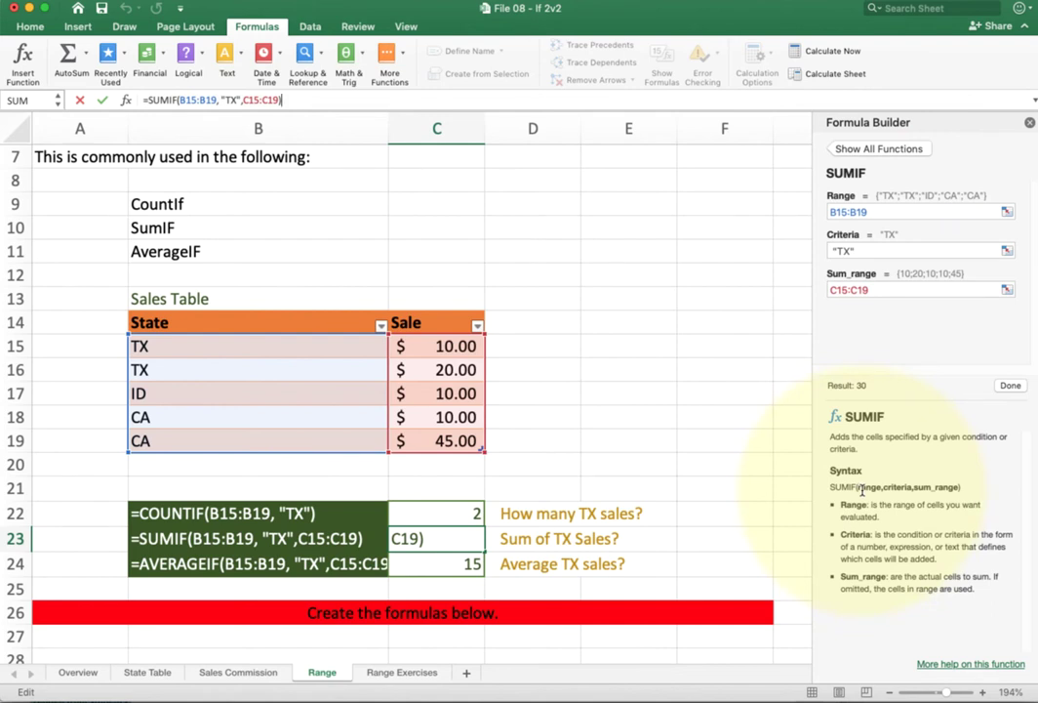
left_click(862, 491)
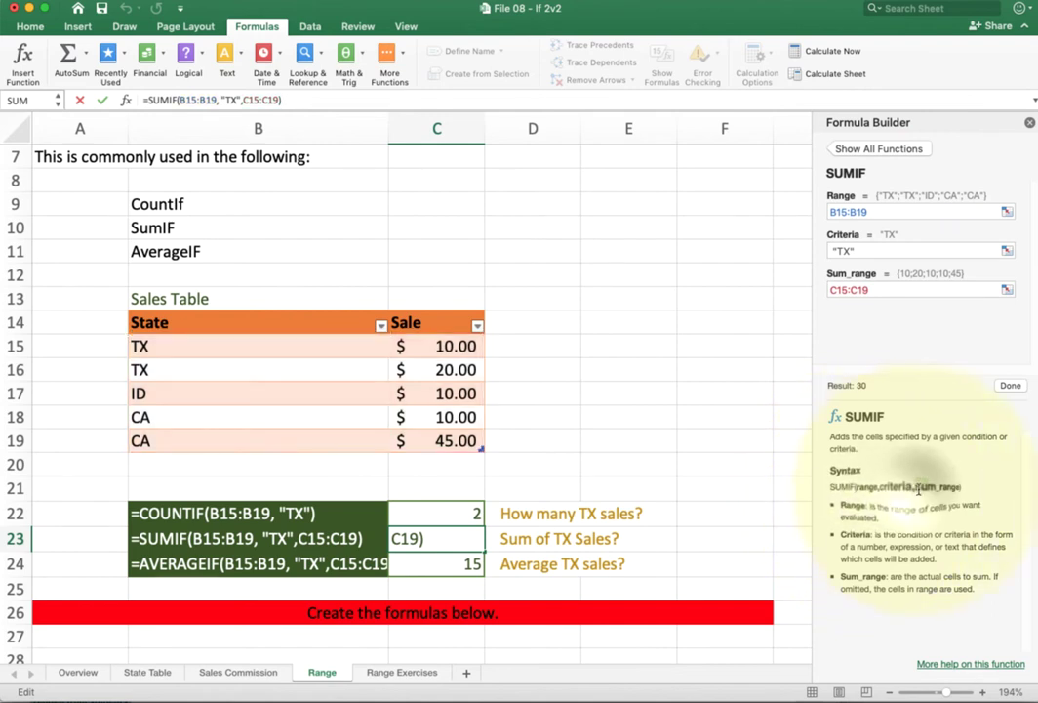
left_click(899, 211)
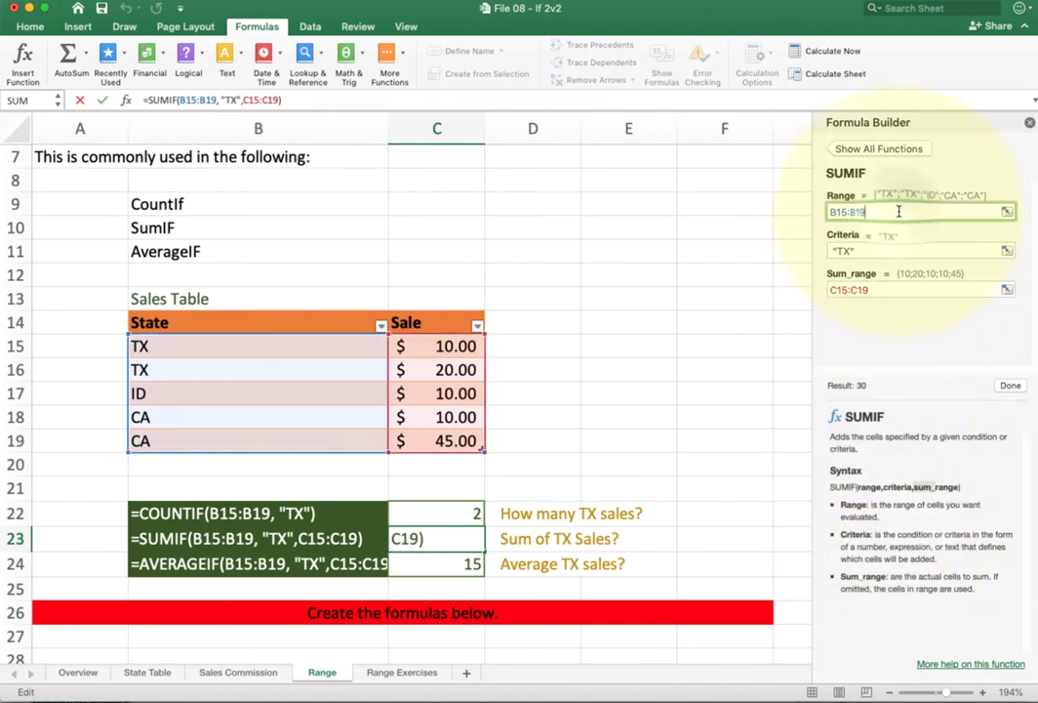
left_click(883, 251)
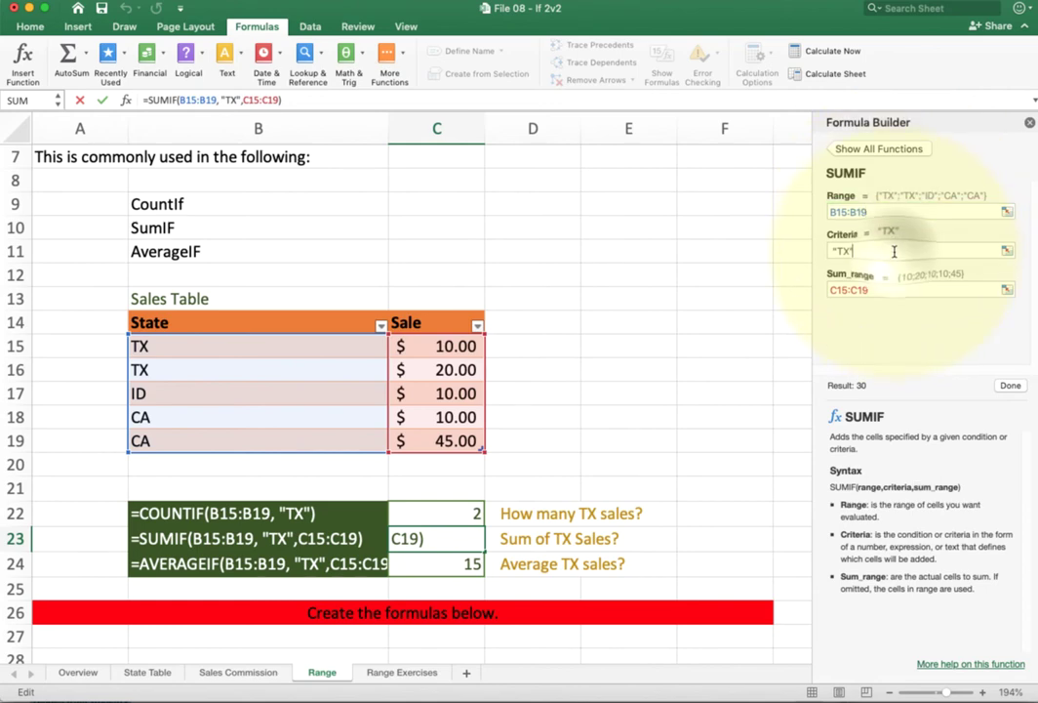
left_click(887, 289)
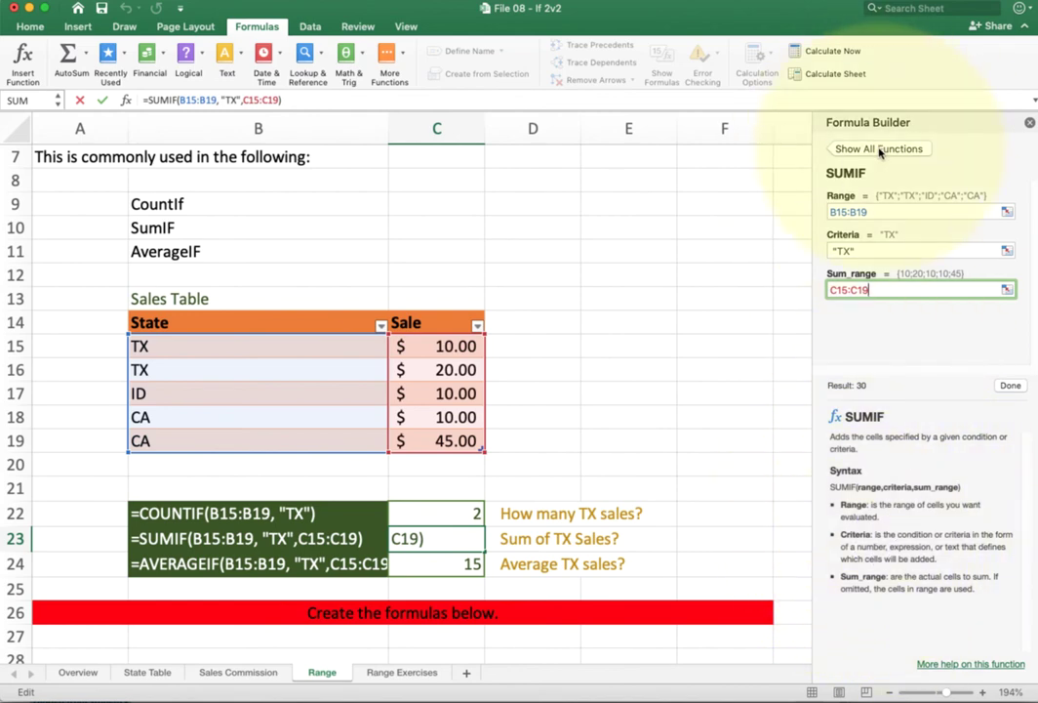
key("Return")
- Try inserting the SUMIF function into empty cell E16 by searching the Formula Builder for "sum", and close the builder without filling in arguments
left_click(668, 346)
left_click(642, 367)
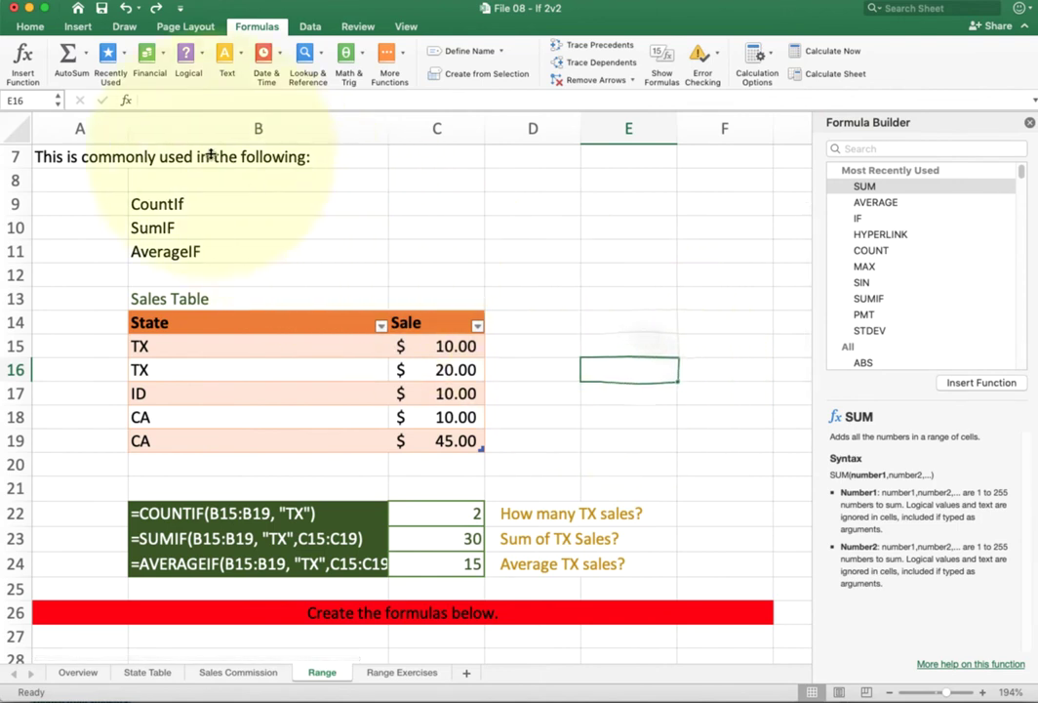
left_click(22, 60)
left_click(893, 148)
type("s")
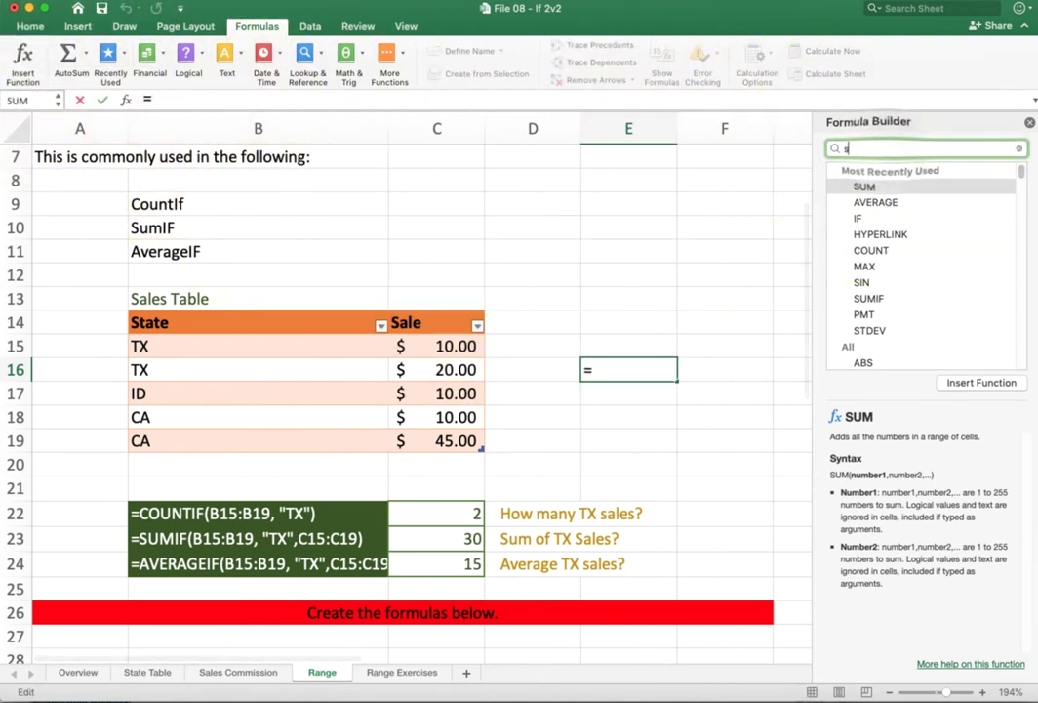
type("um")
left_click(901, 205)
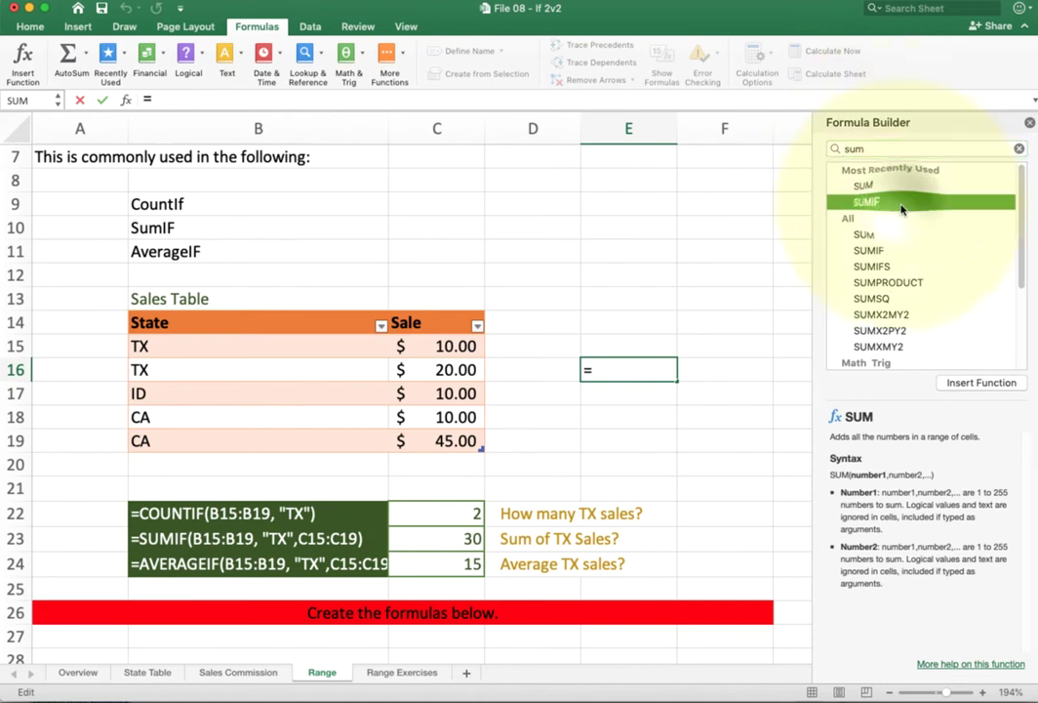
left_click(974, 383)
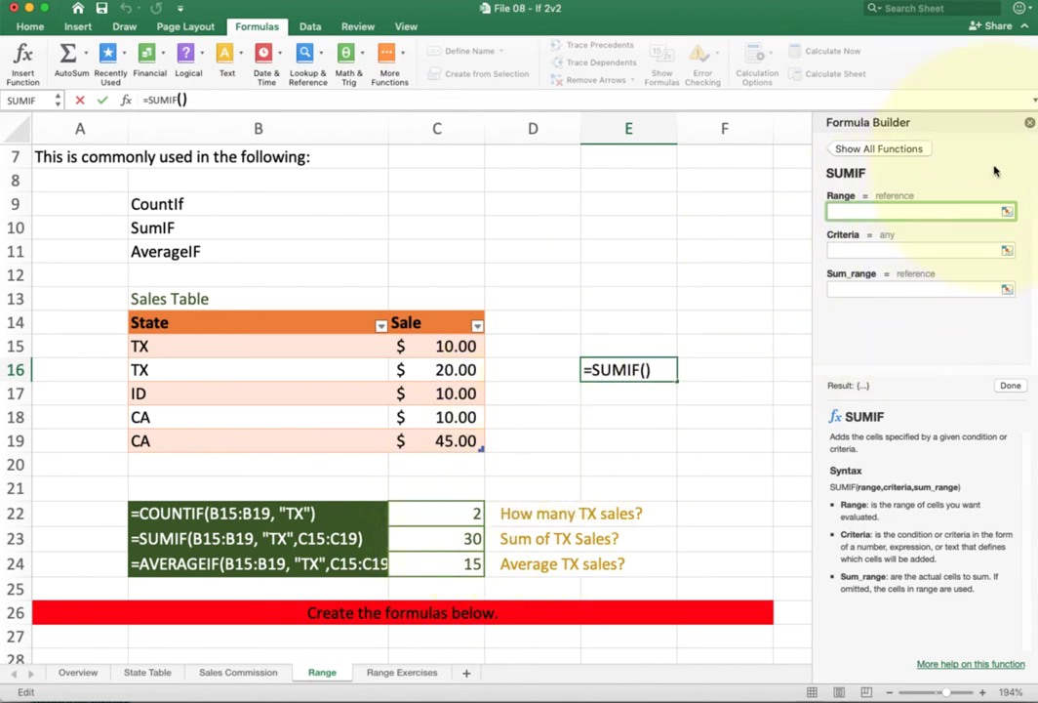
left_click(1030, 122)
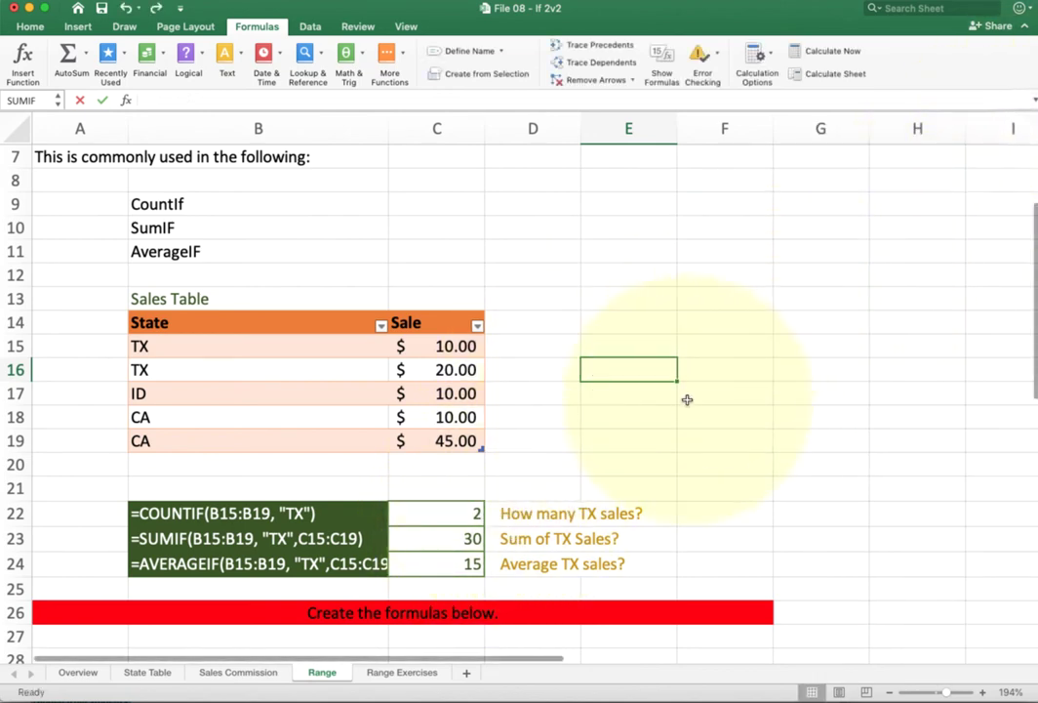
- Open the Range Exercises worksheet, zoom in to 177% and examine the sales list and the Count, Sum and Average grid by state
scroll(687, 399, "down", 5)
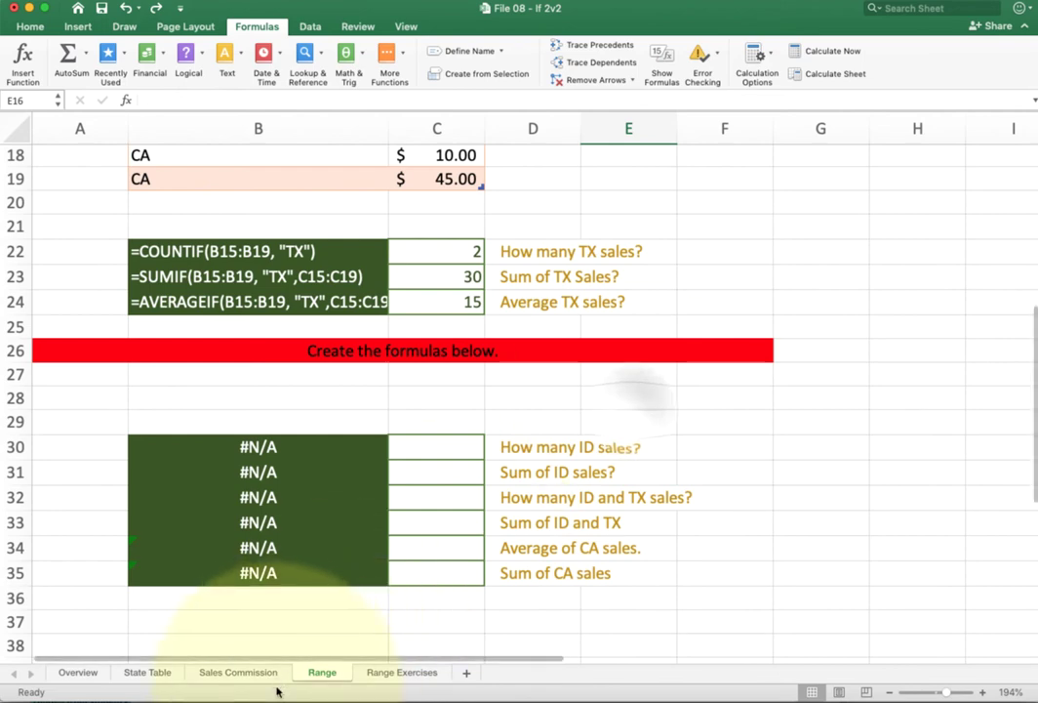
left_click(367, 674)
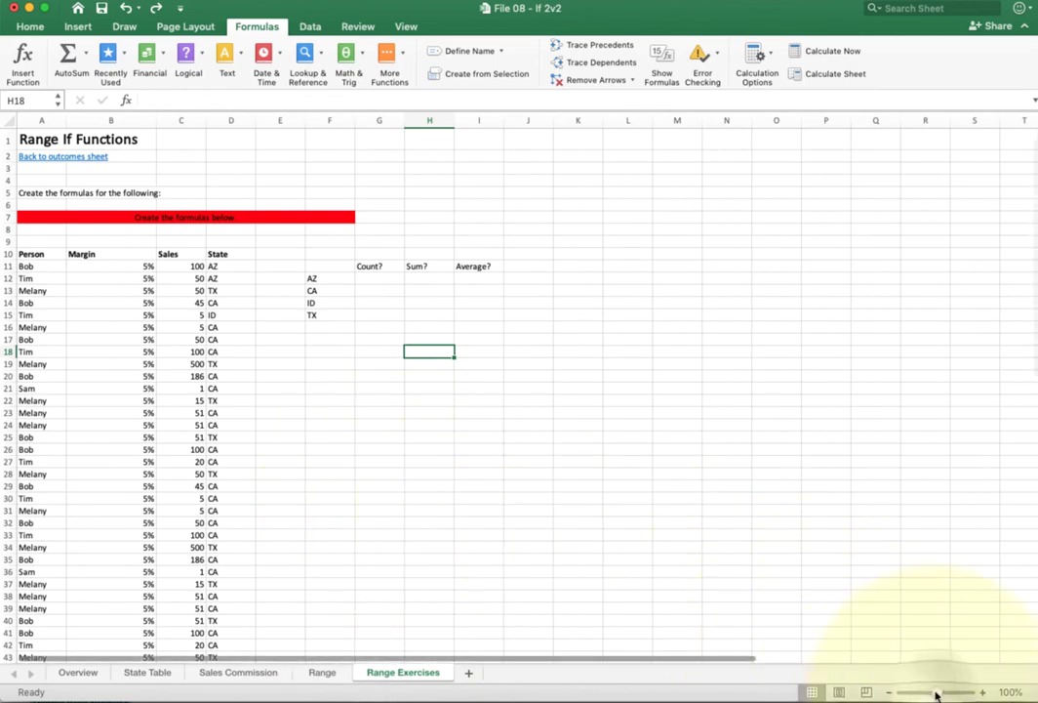
left_click_drag(935, 694, 945, 692)
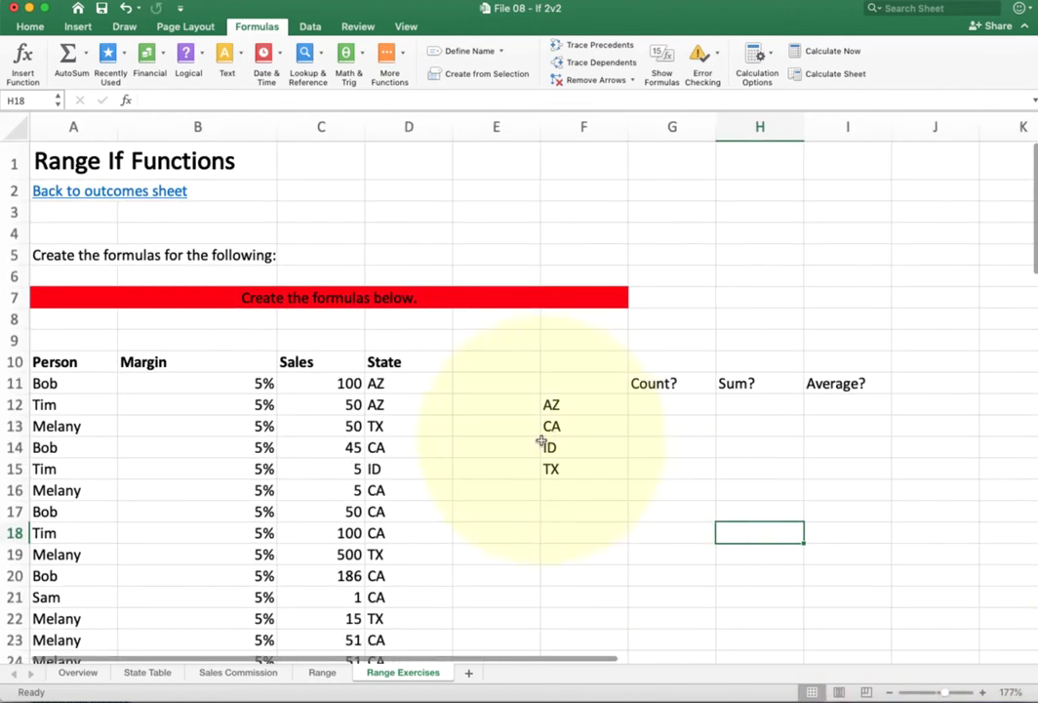
scroll(440, 450, "down", 1)
scroll(440, 449, "down", 10)
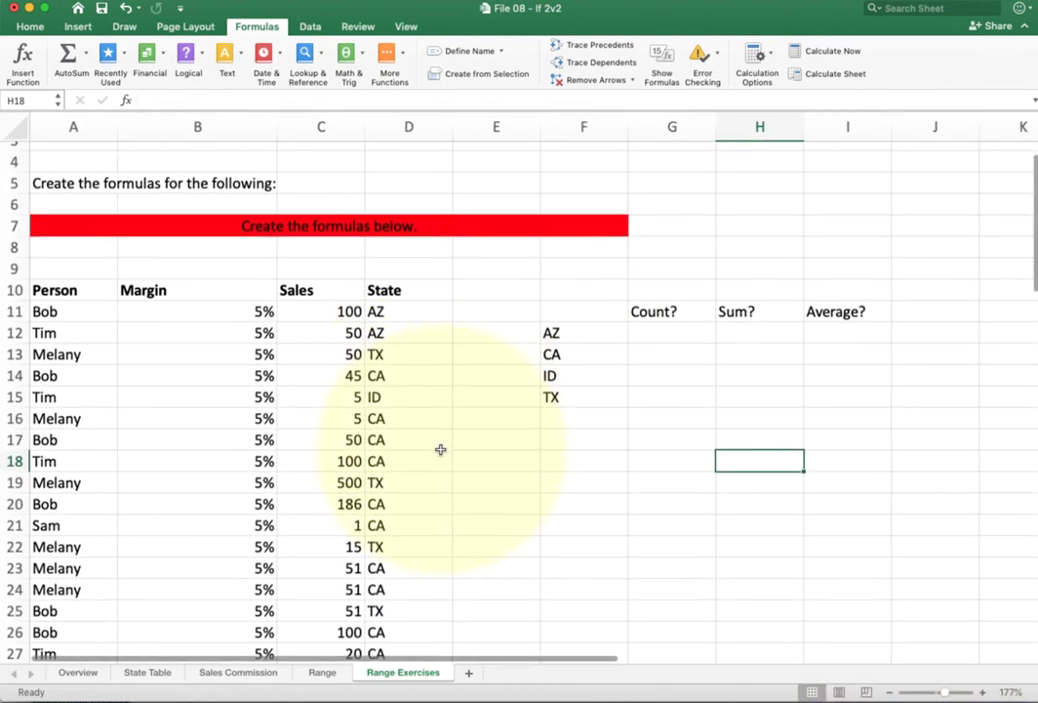
scroll(440, 450, "down", 13)
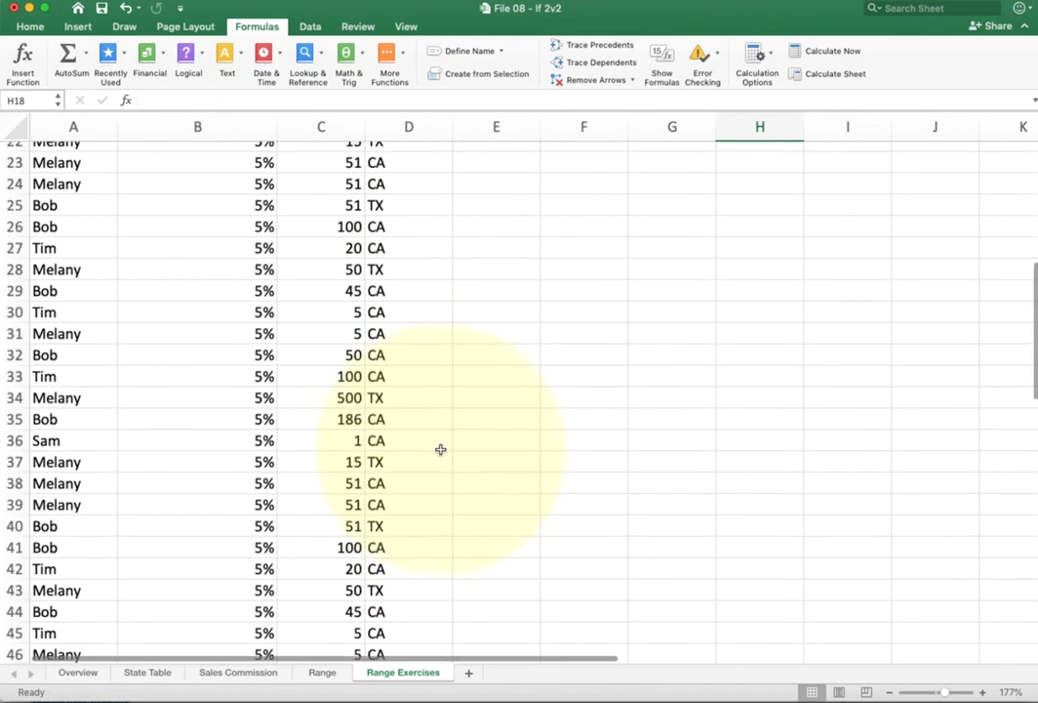
scroll(440, 450, "up", 10)
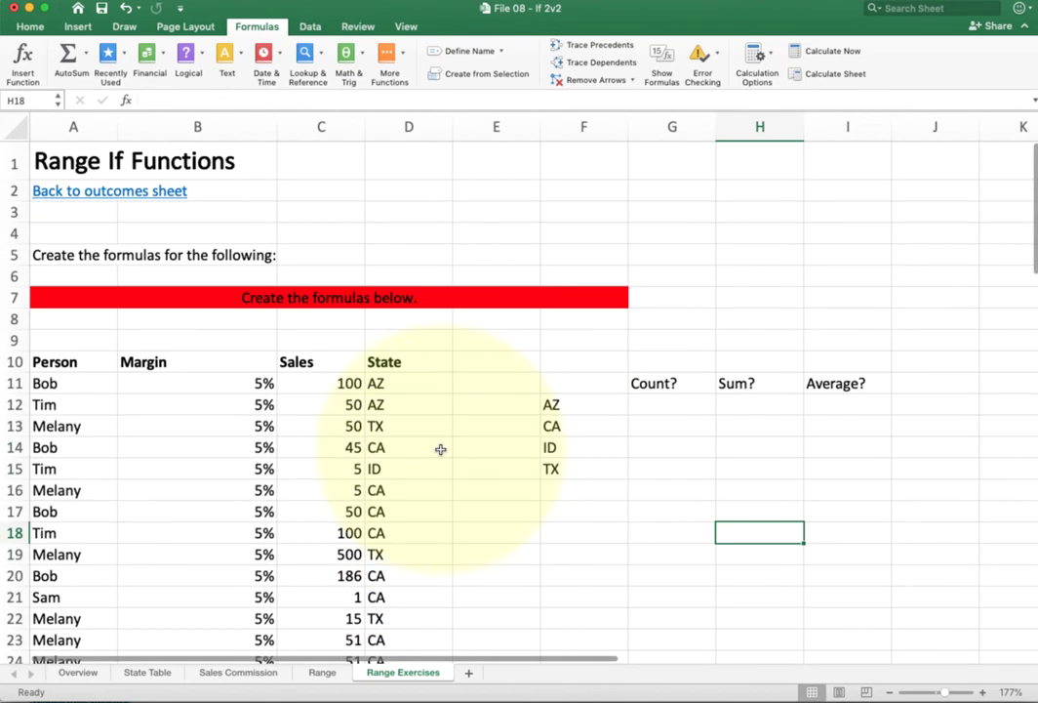
left_click_drag(597, 379, 837, 485)
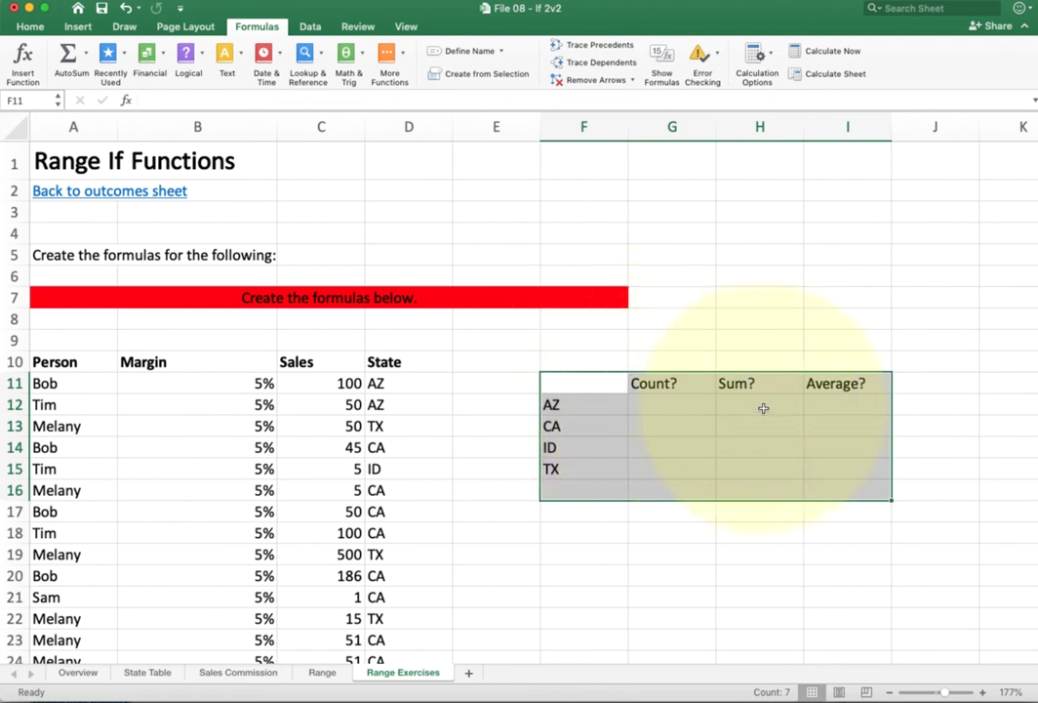
- Start a COUNTIF formula in cell G12 with the state entries D11:D71 as its range
left_click(650, 403)
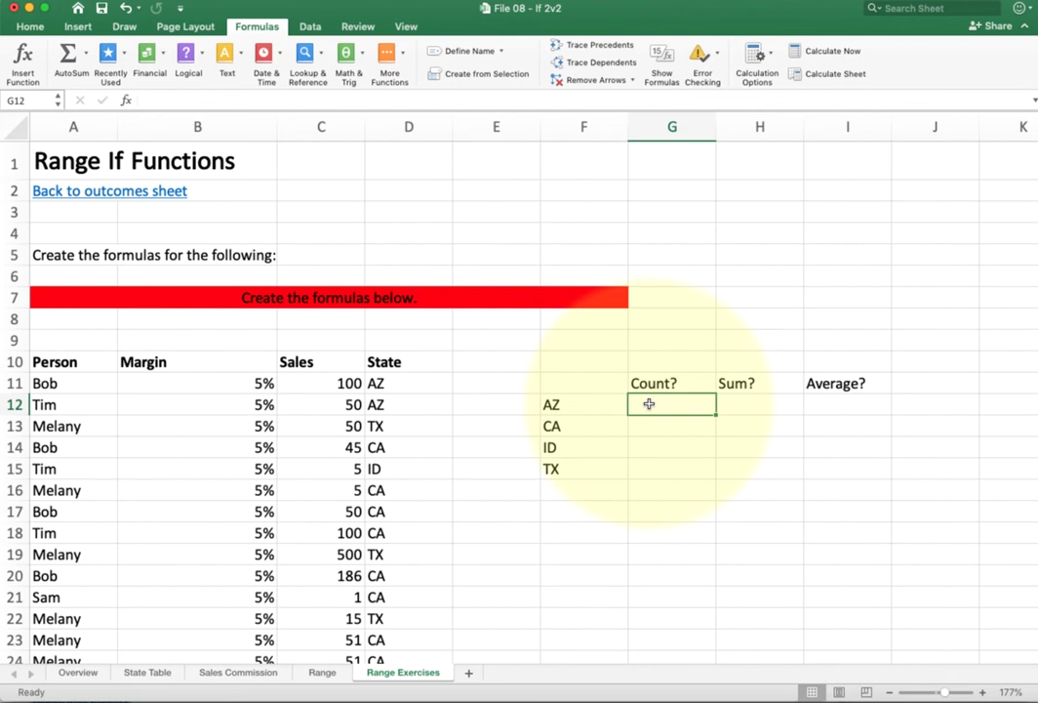
type("=coun")
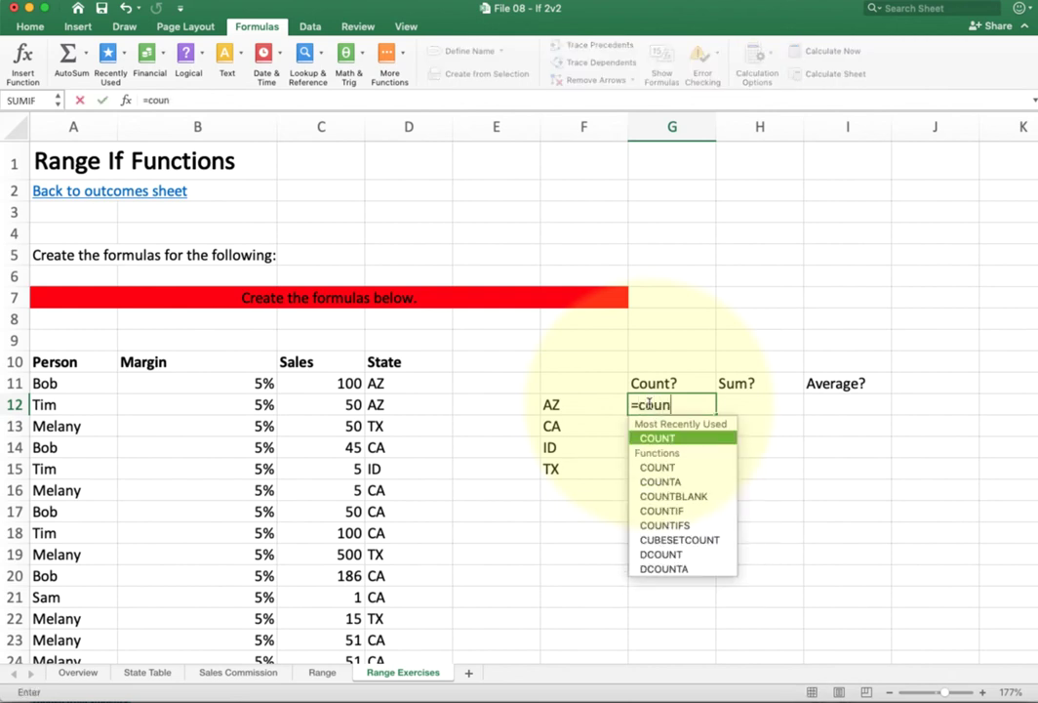
type("tif(")
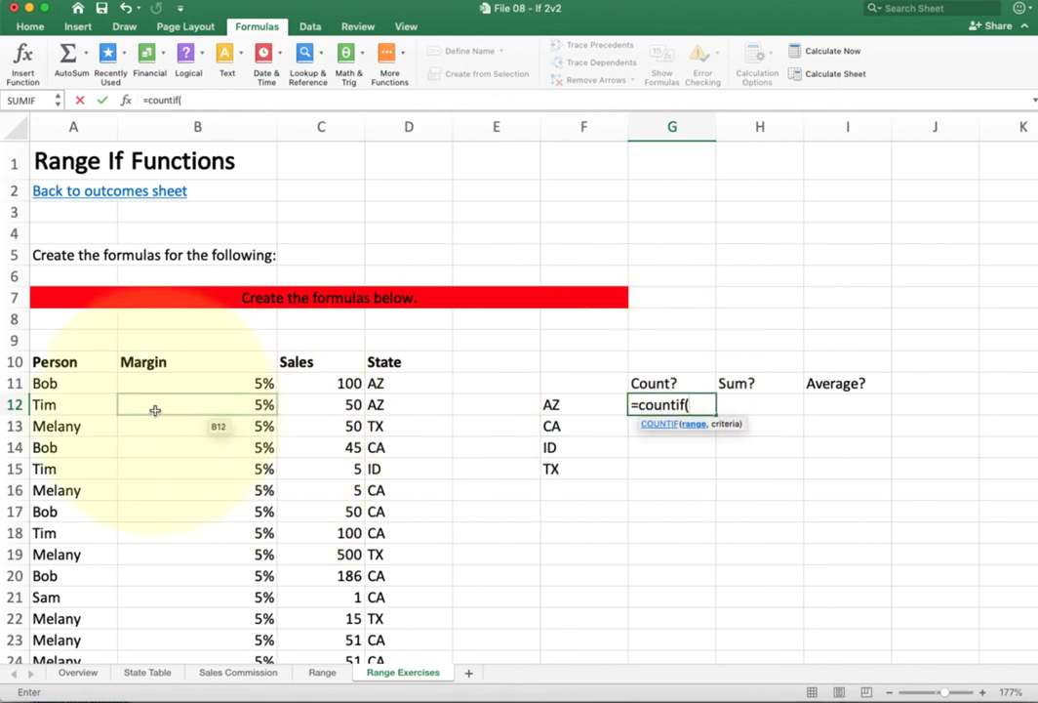
left_click_drag(408, 383, 410, 625)
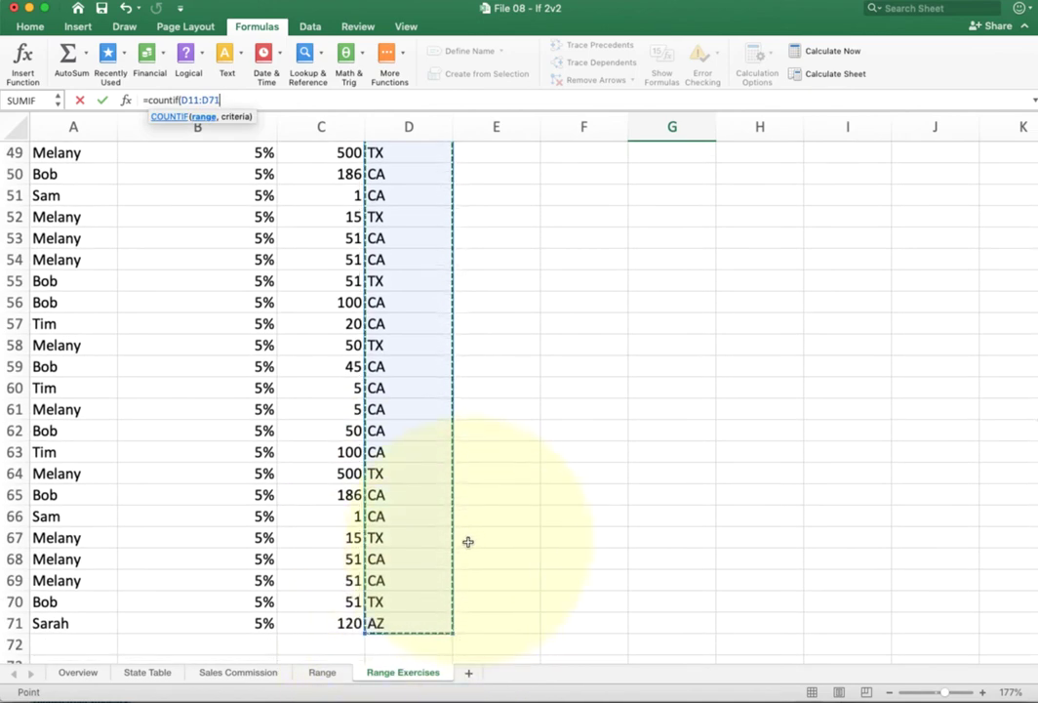
scroll(408, 627, "down", 3)
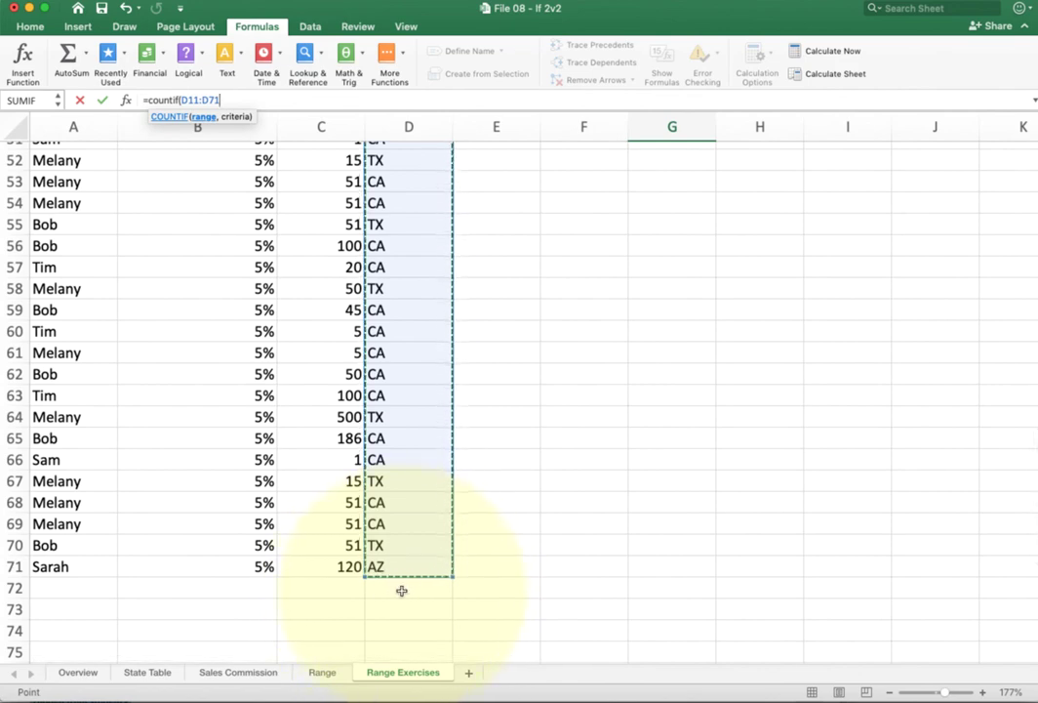
scroll(401, 591, "up", 9)
scroll(400, 590, "up", 8)
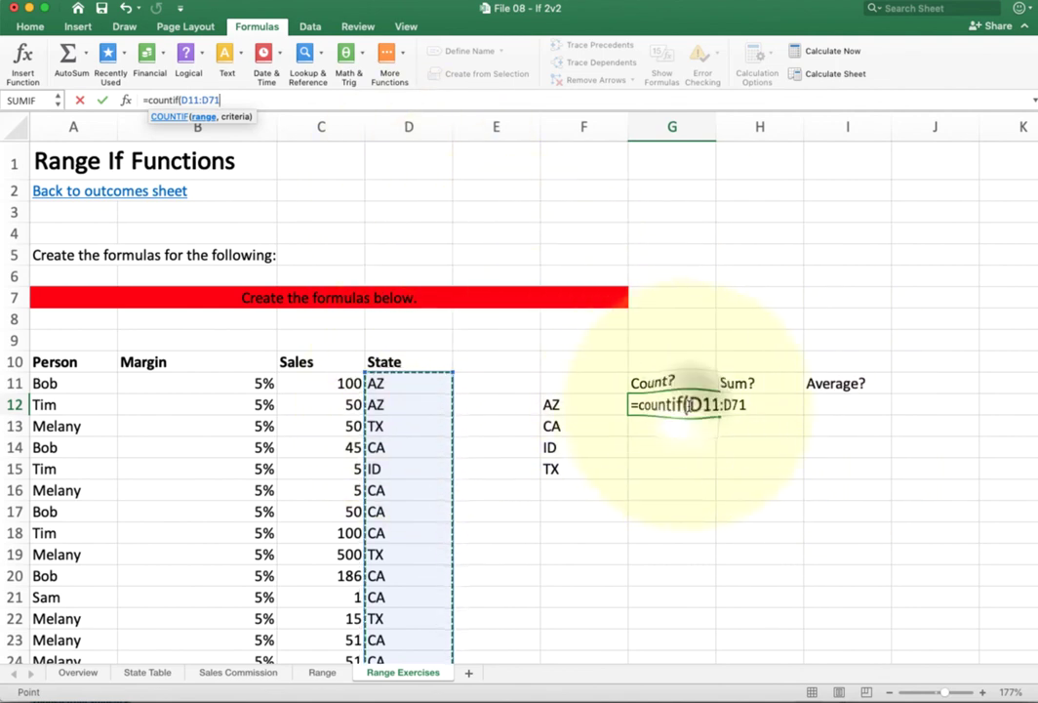
- Replace the D11:D71 range in the G12 COUNTIF formula with the whole column d:d and move on to its criteria argument
key("BackSpace")
key("BackSpace")
key("BackSpace")
key("BackSpace")
key("BackSpace")
key("BackSpace")
key("BackSpace")
type("d:d")
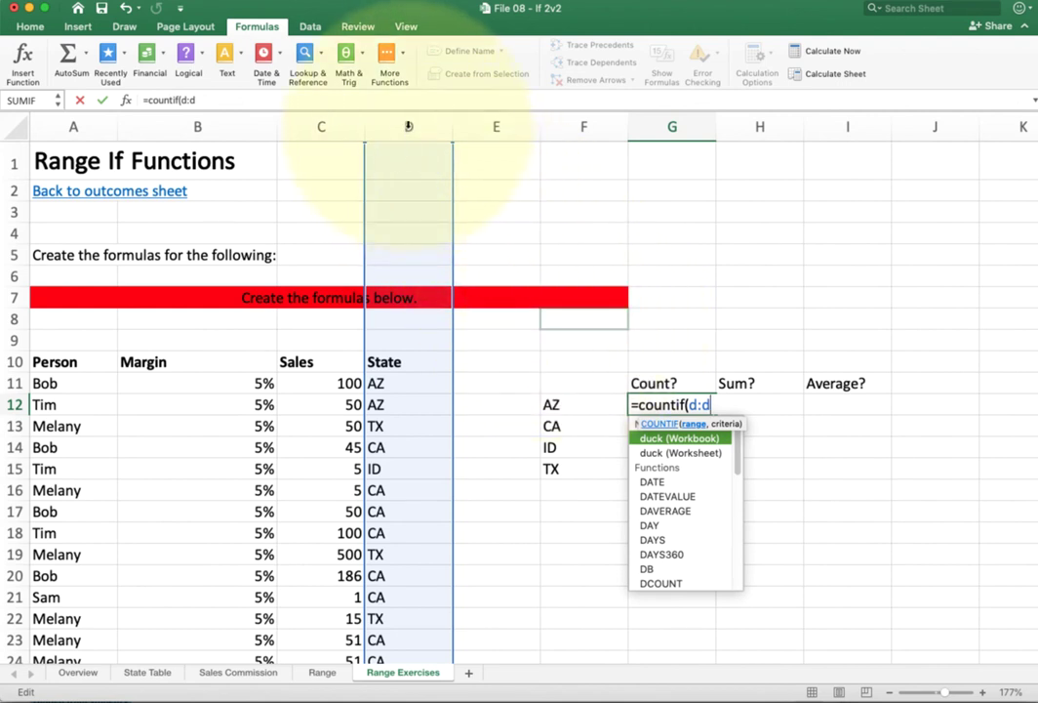
key("Return")
left_click(859, 195)
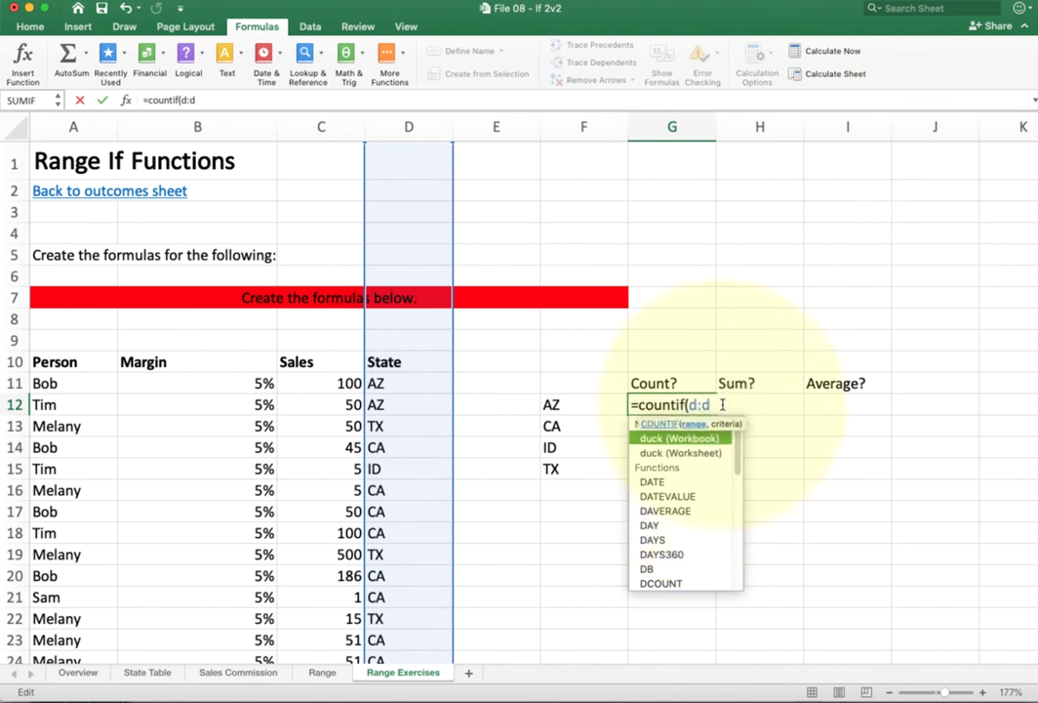
type(",")
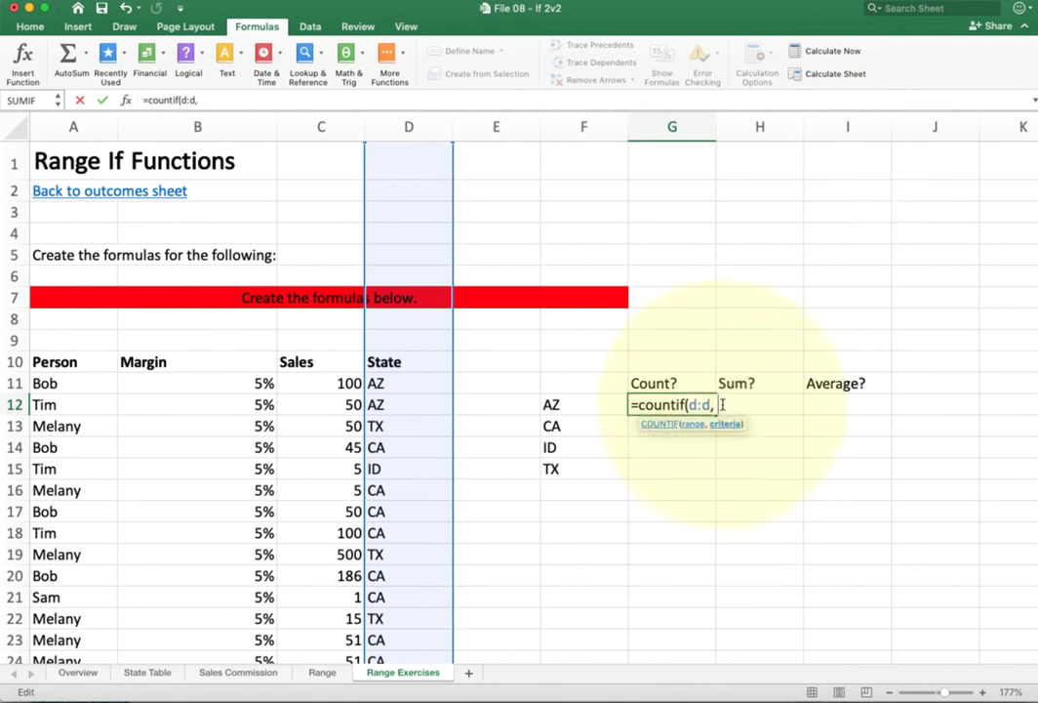
- Try cell F12 and the literal text "AZ" as criteria in the G12 COUNTIF formula, clearing each entry again
left_click(593, 403)
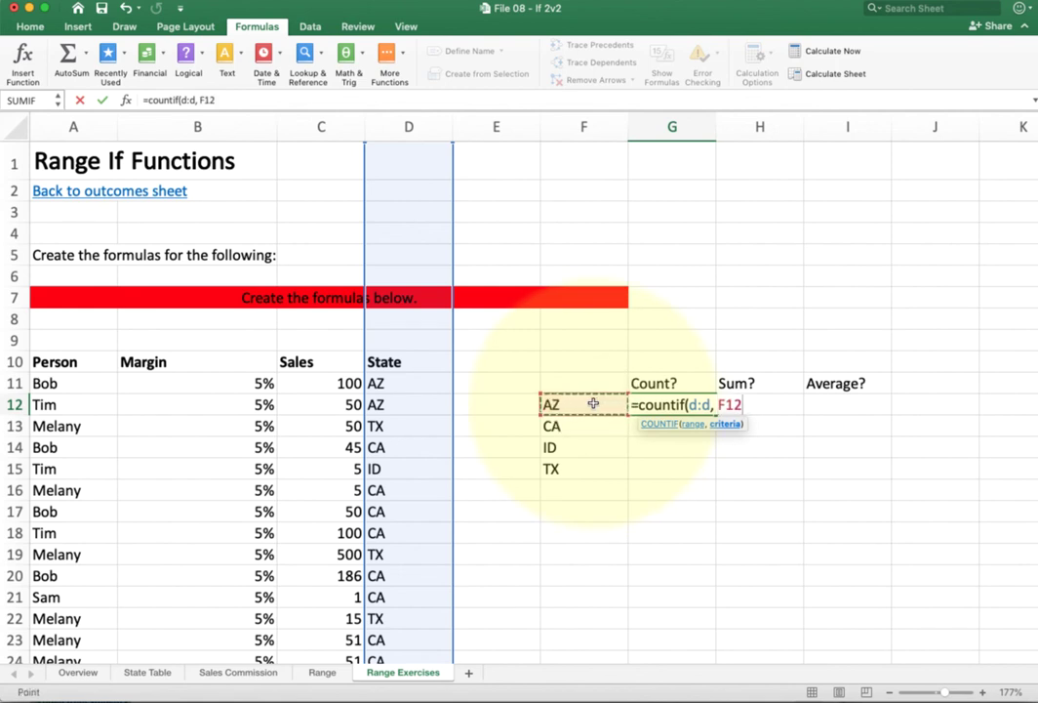
key("BackSpace")
key("BackSpace")
key("BackSpace")
type("\"AZ\"")
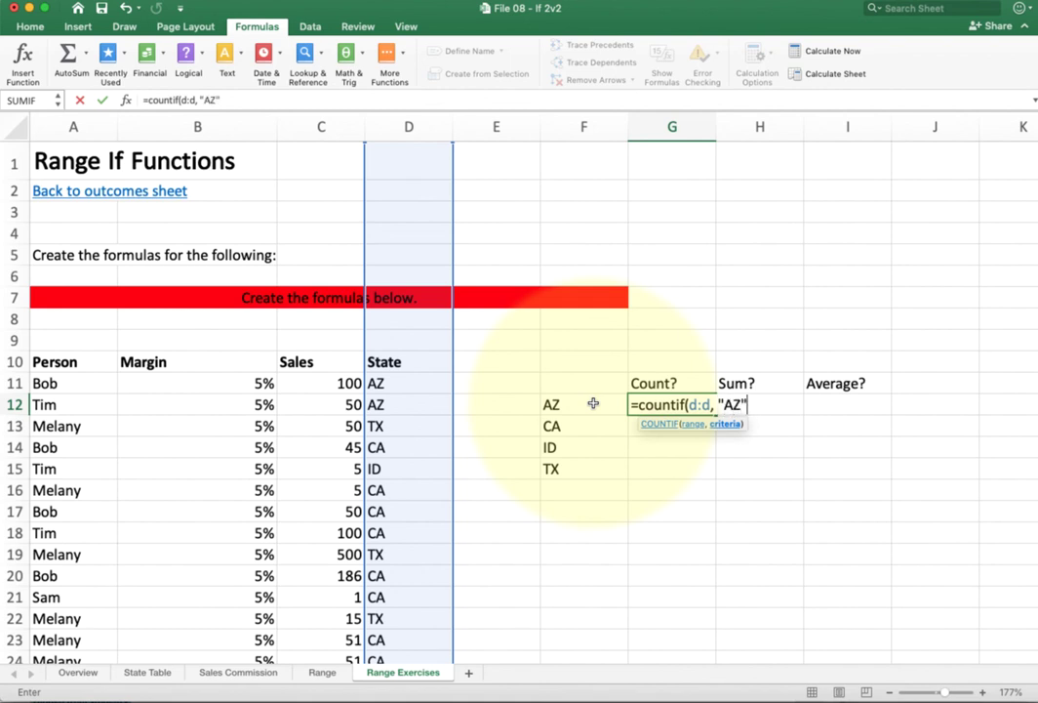
type(")")
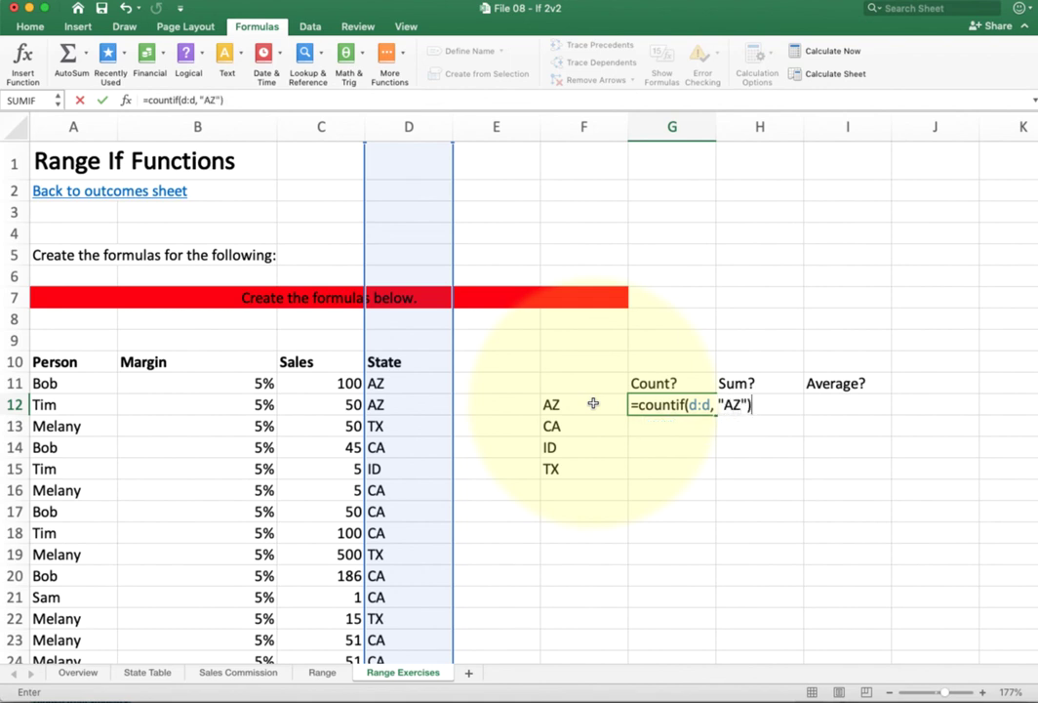
key("BackSpace")
key("BackSpace")
key("BackSpace")
key("BackSpace")
key("BackSpace")
key("BackSpace")
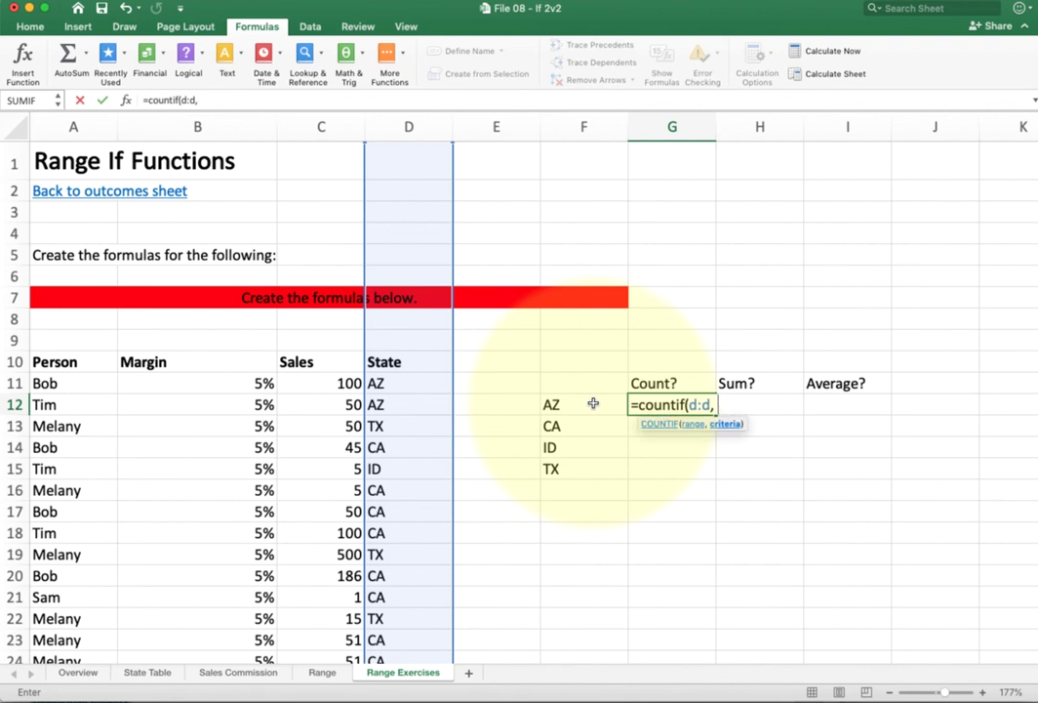
- Complete the COUNTIF formula in G12 with F12 as its criteria and fill it down through G15
left_click(593, 404)
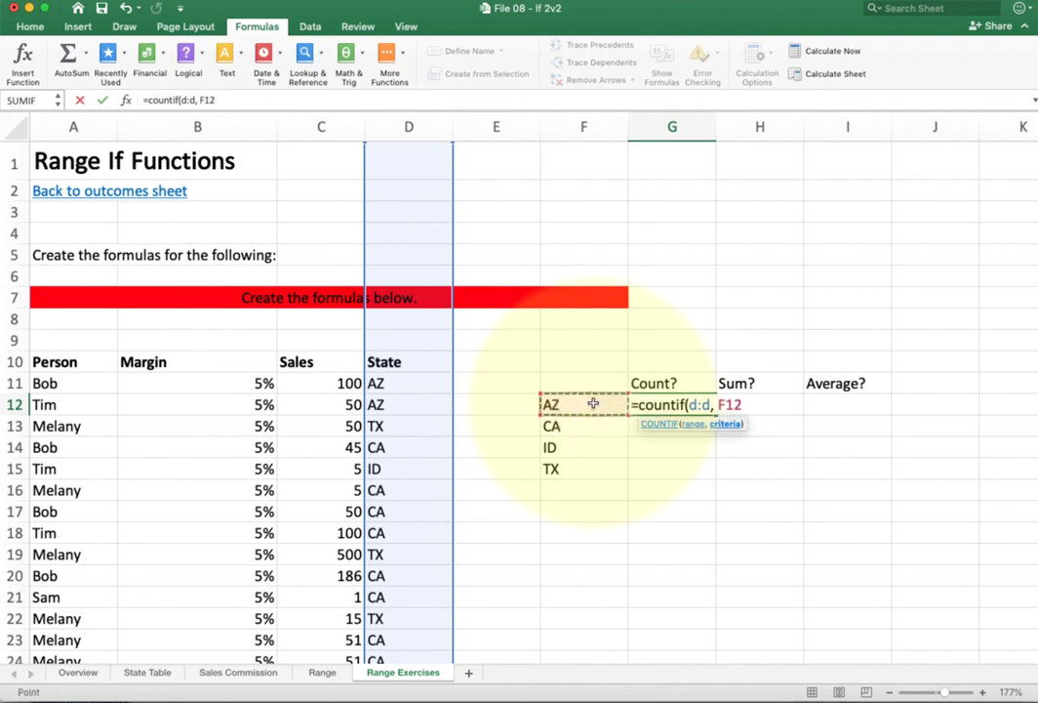
type(")")
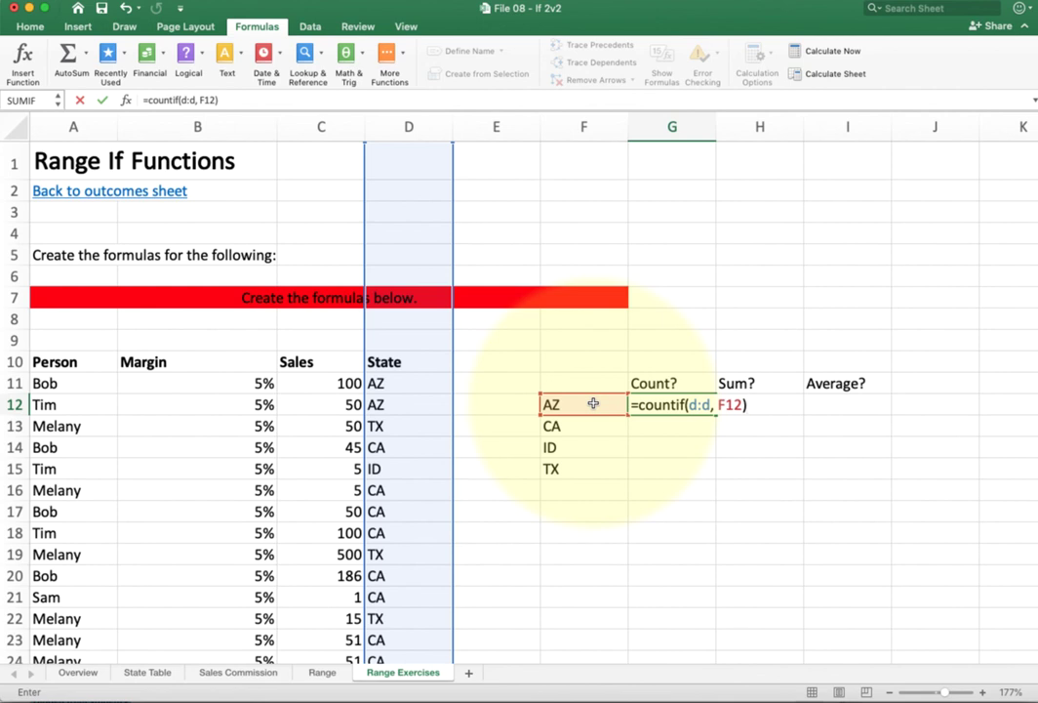
key("Return")
key("Up")
key("shift+Down")
key("shift+Down")
key("shift+Down")
key("ctrl+d")
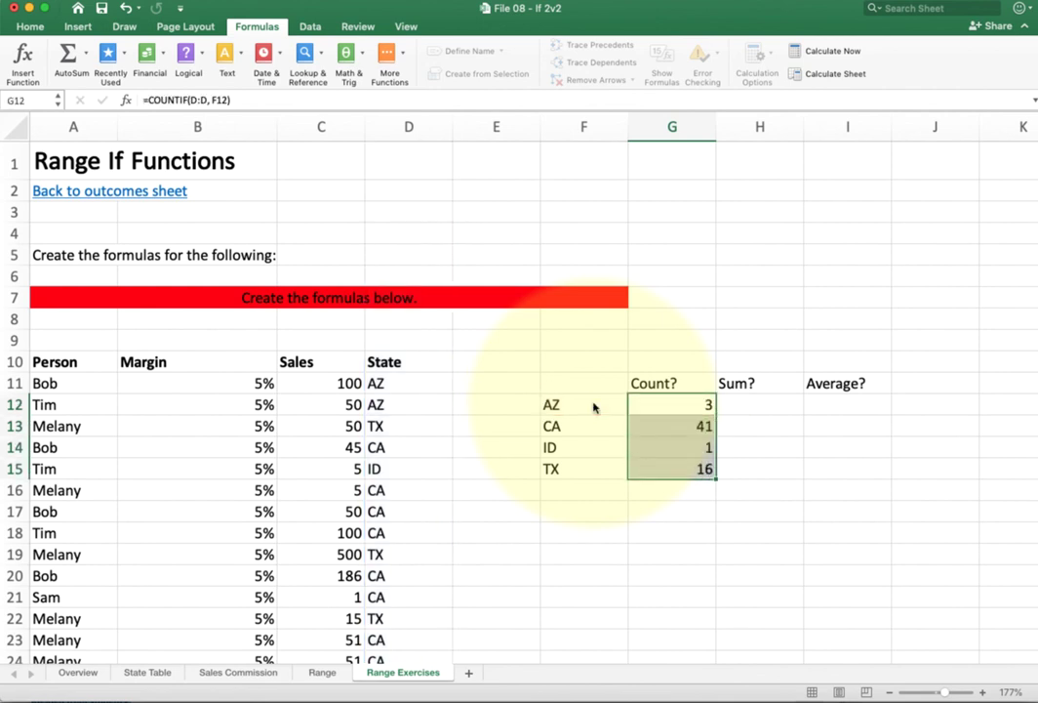
- Try clearing the state entry in D11 to test the count formulas, and undo the deletion
left_click(397, 386)
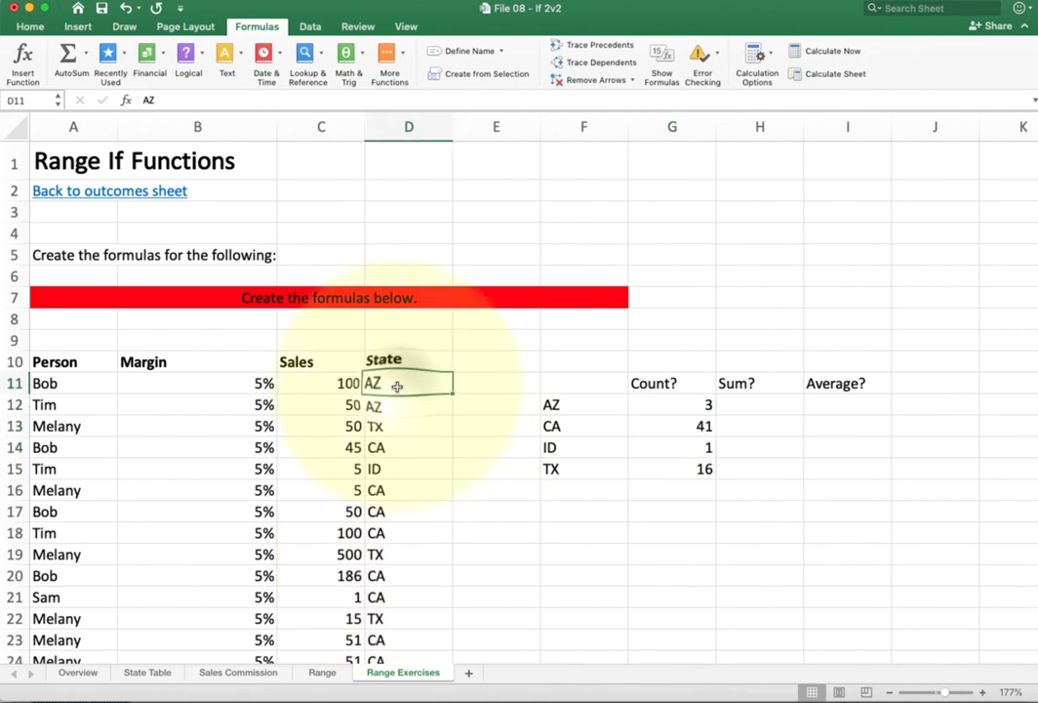
key("Delete")
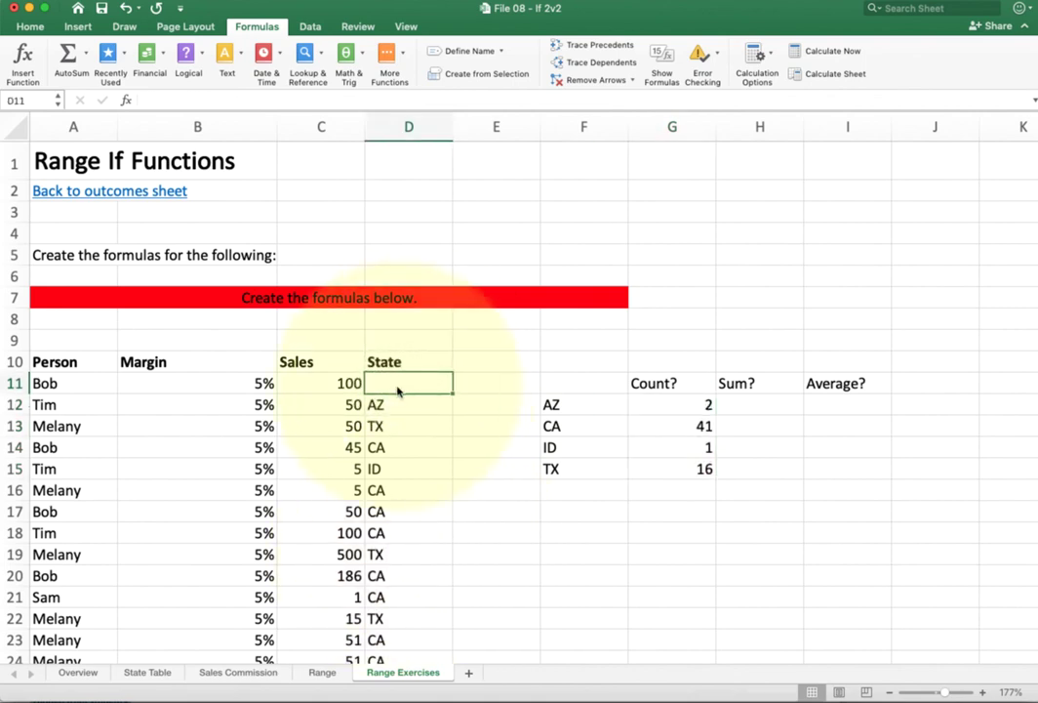
key("super+z")
- Add the state AZ in D72 below the end of the State column and return to the summary grid
key("ctrl+Down")
key("Down")
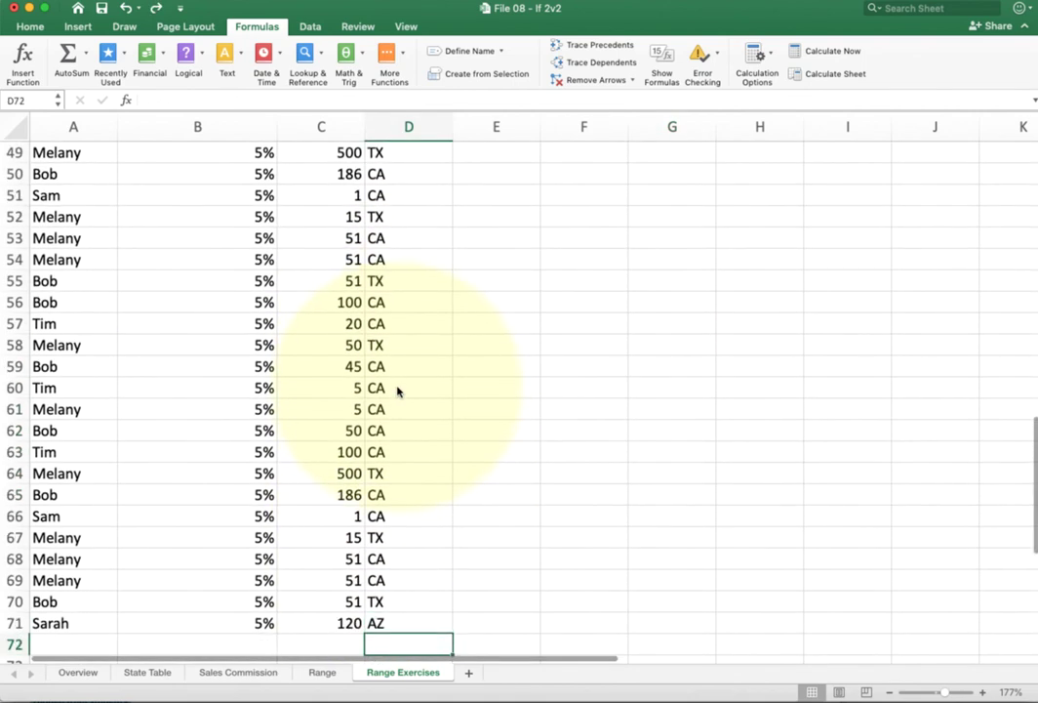
type("AZ")
key("Return")
key("ctrl+Up")
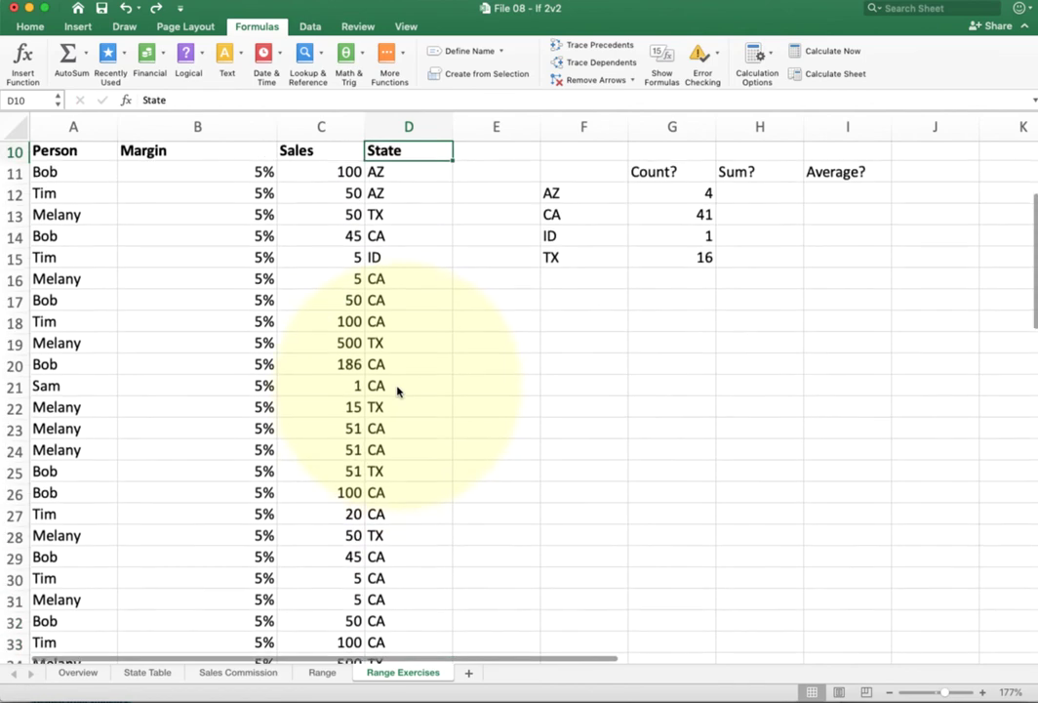
scroll(718, 283, "up", 3)
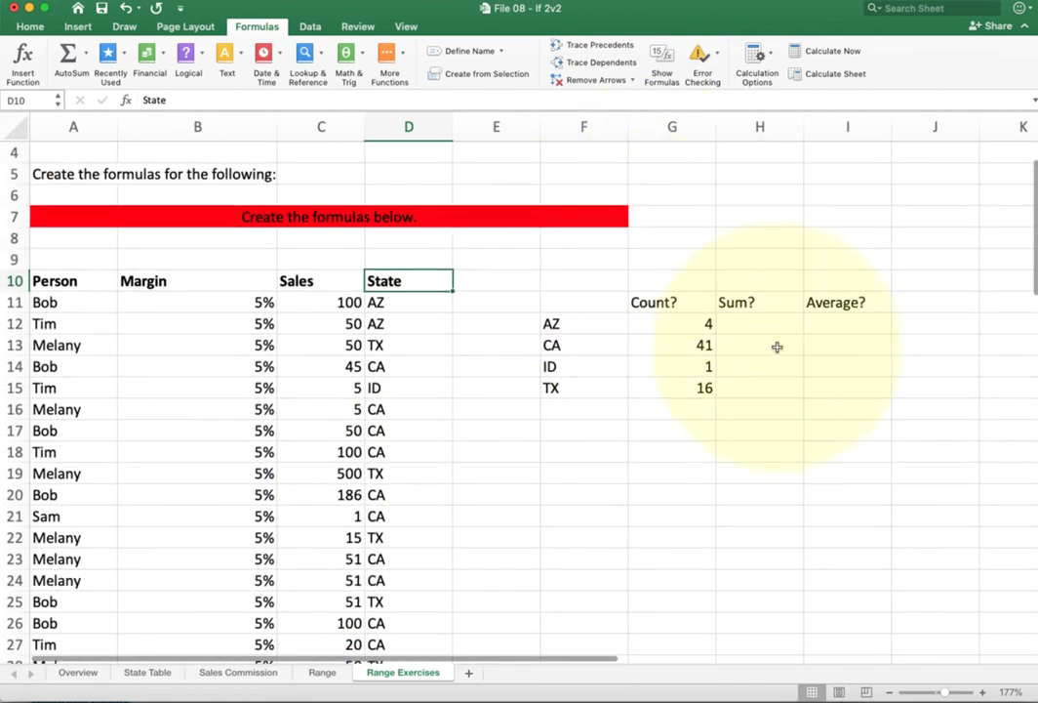
- Enter =sumif(d:d, F12, c:c) in H12 to total the sales for AZ
left_click(759, 322)
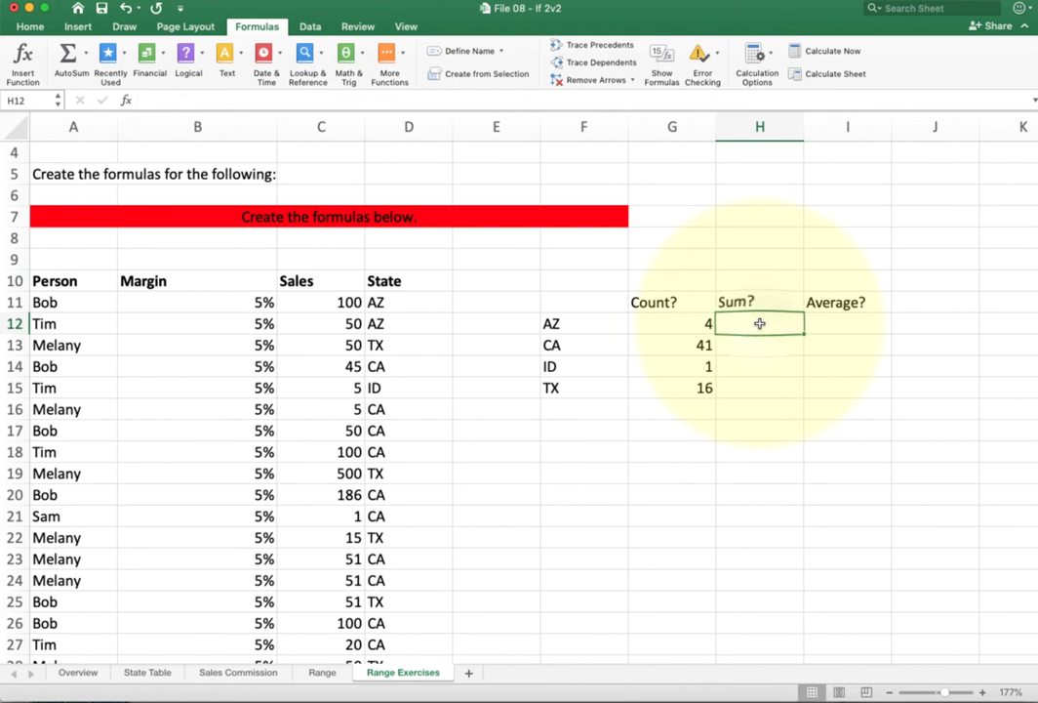
scroll(760, 323, "up", 1)
scroll(760, 323, "up", 1)
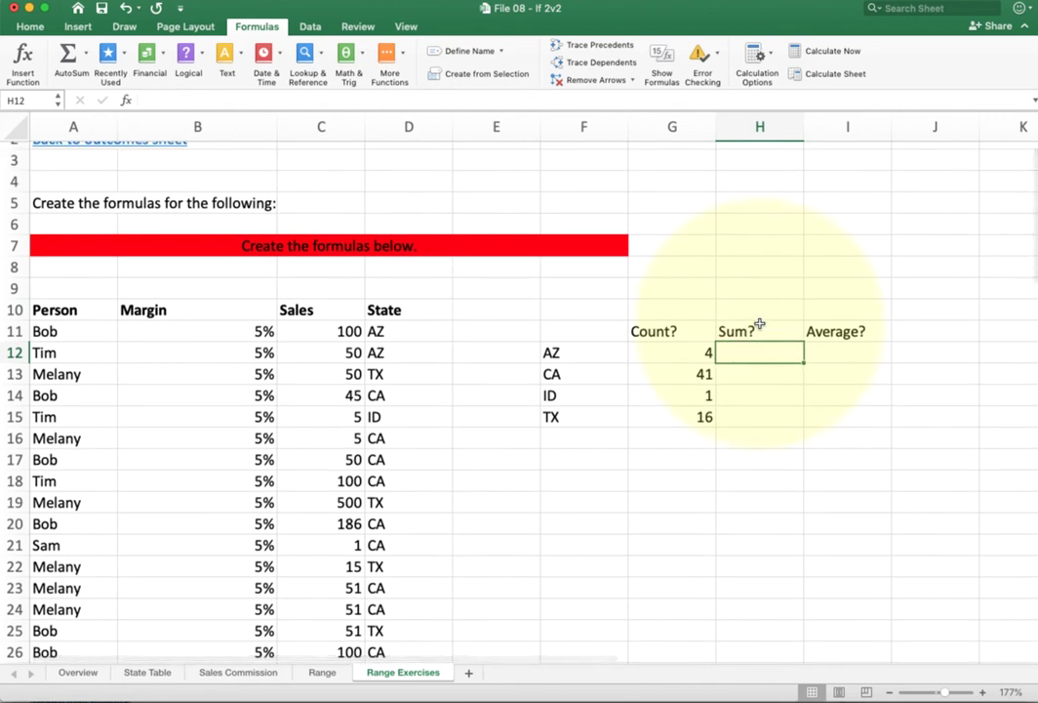
type("=sumif(")
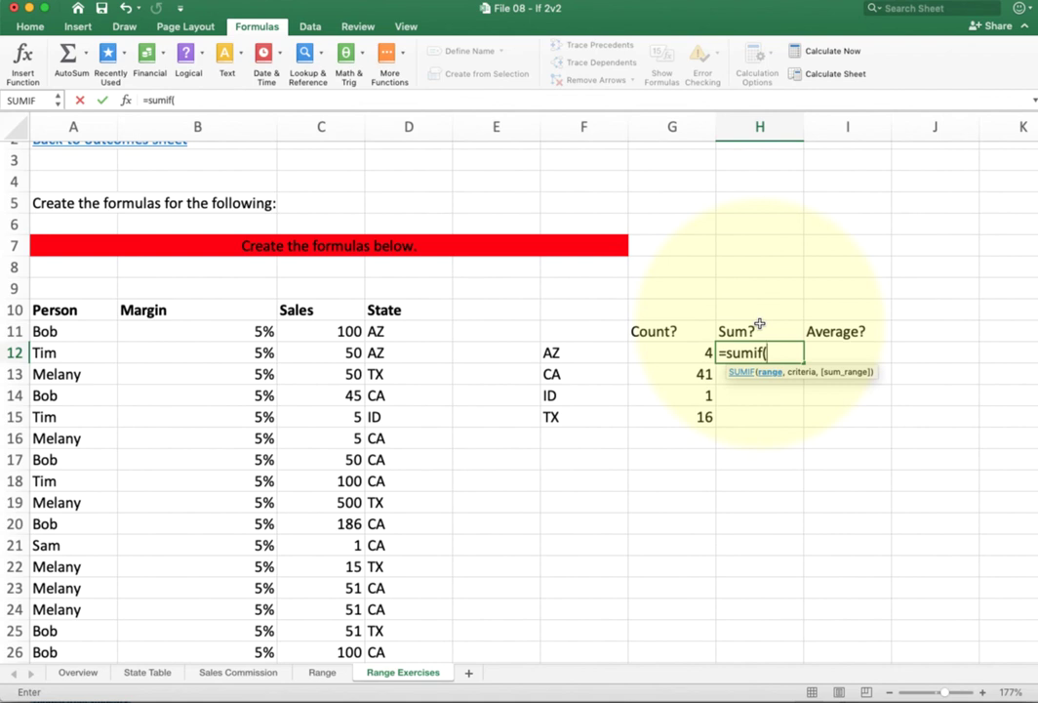
type("d:d")
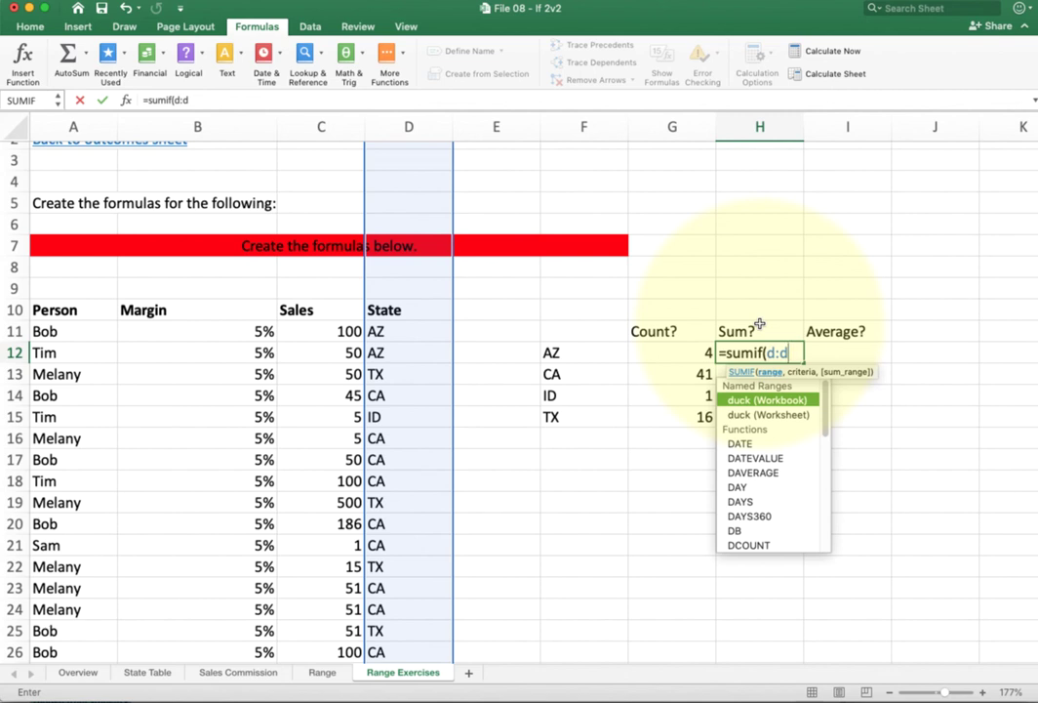
type(",")
left_click(608, 354)
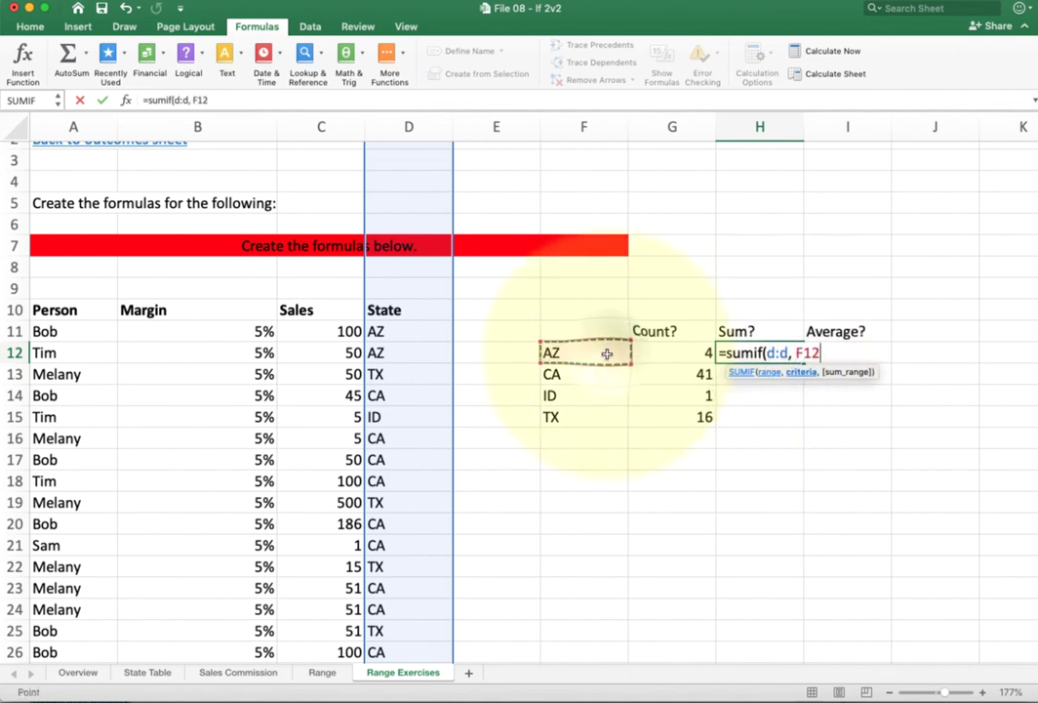
type(",")
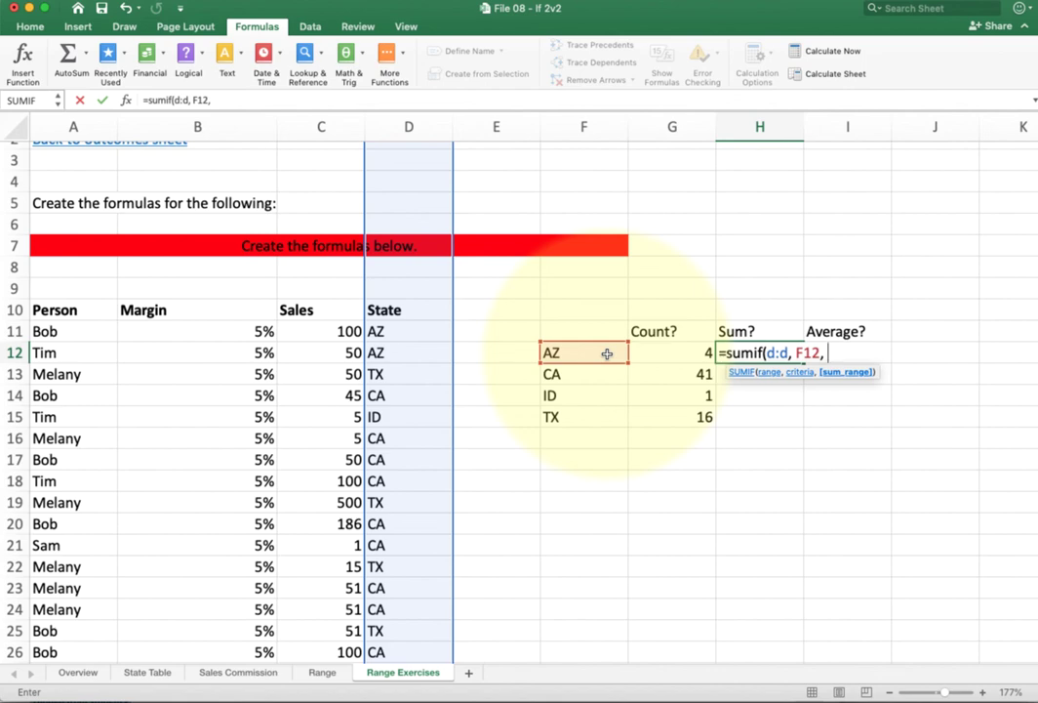
type("c:c)")
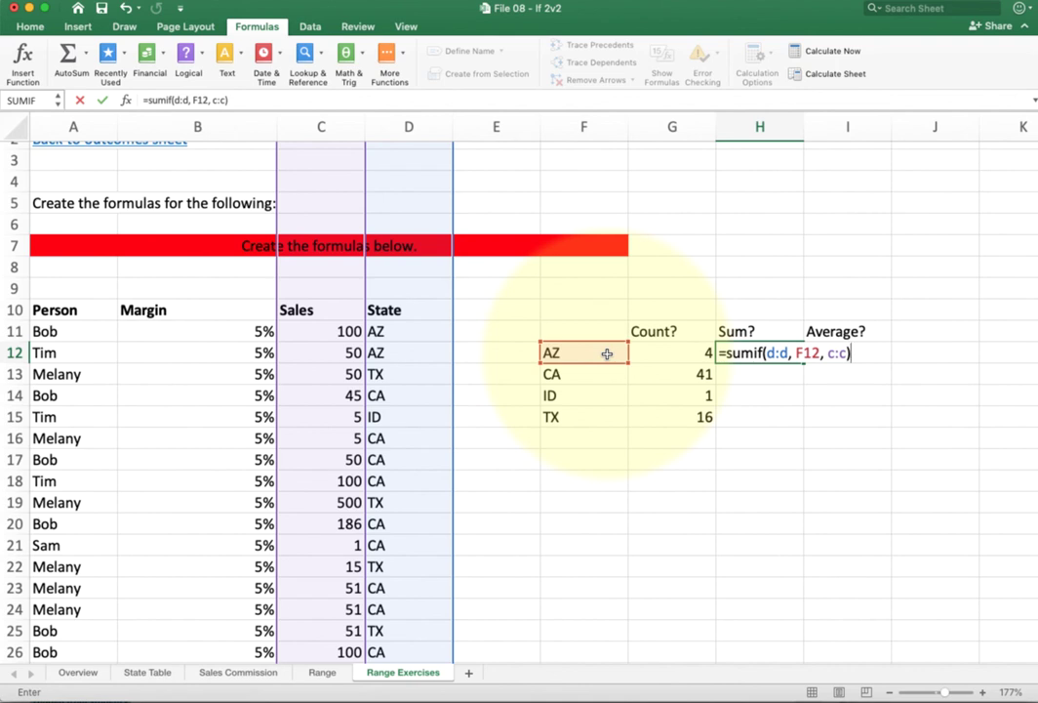
key("Return")
- Fill the SUMIF formula from H12 down through H15 for the remaining states
key("Up")
key("shift+Down")
key("shift+Down")
key("shift+Down")
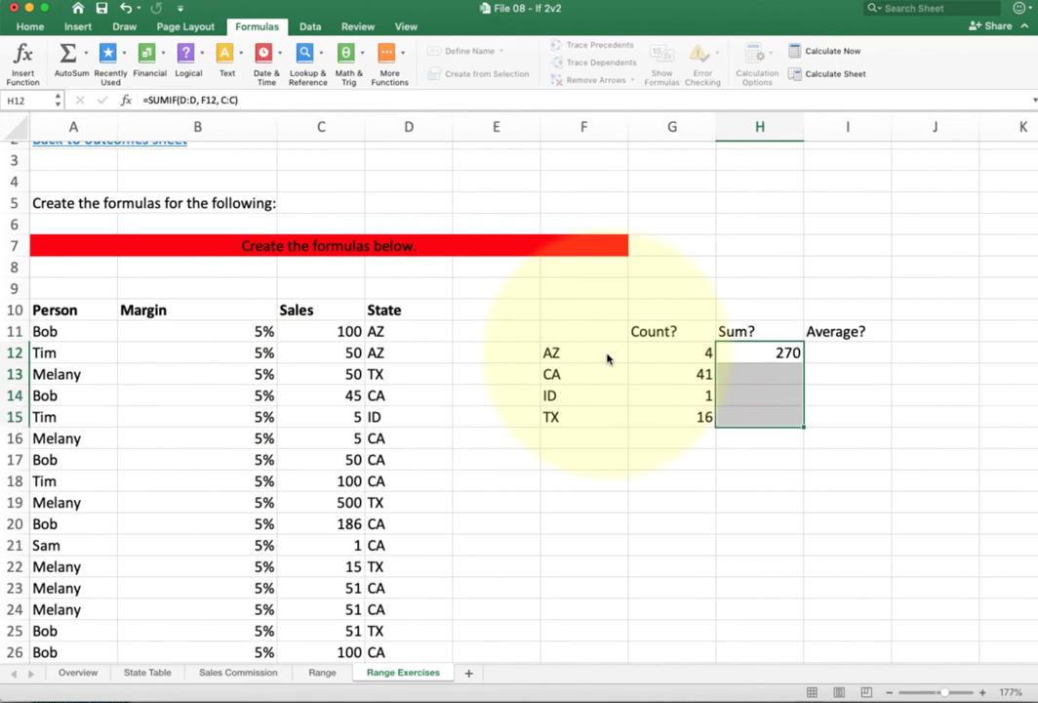
key("ctrl+d")
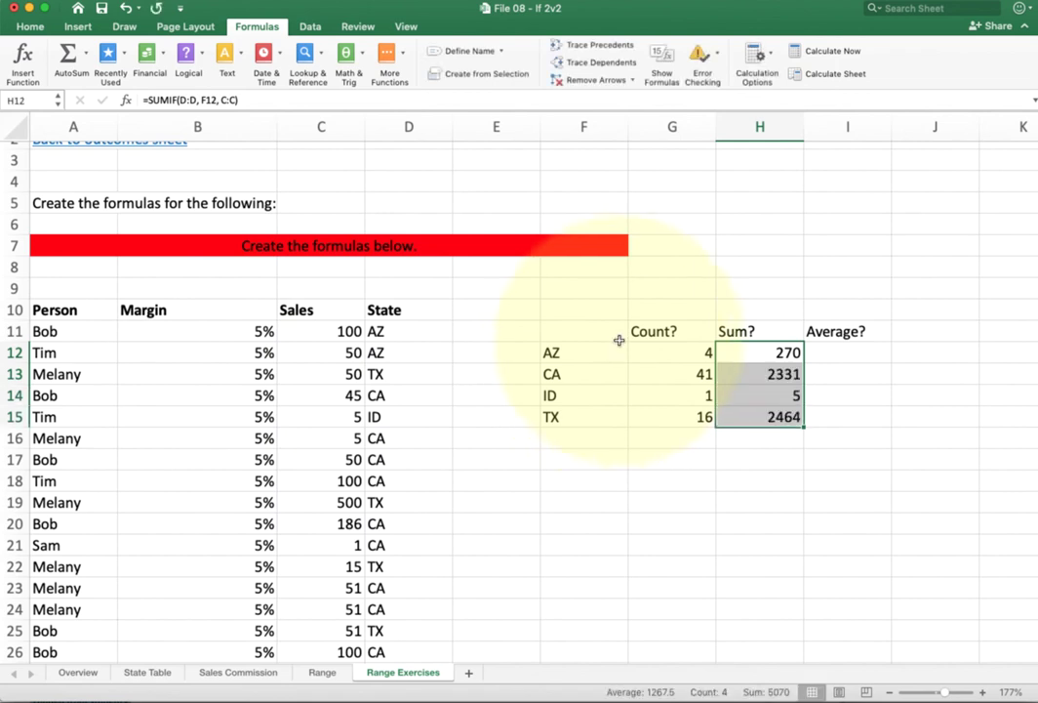
left_click_drag(528, 283, 851, 471)
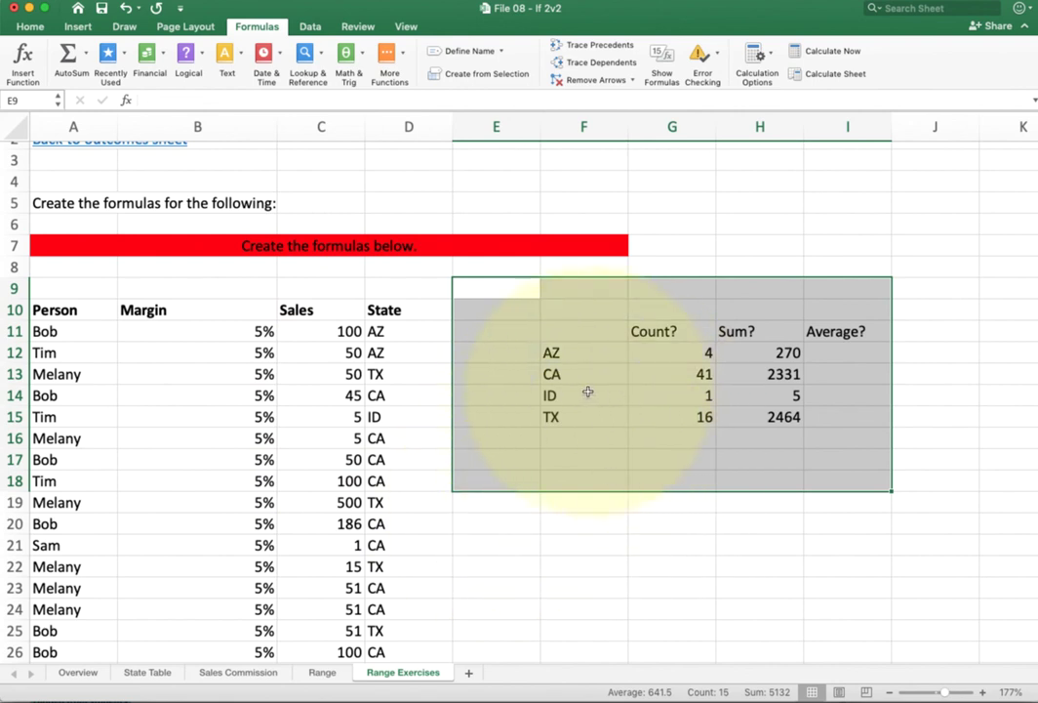
left_click(547, 483)
- Select cell I12 under the Average heading in the AZ row
left_click(849, 351)
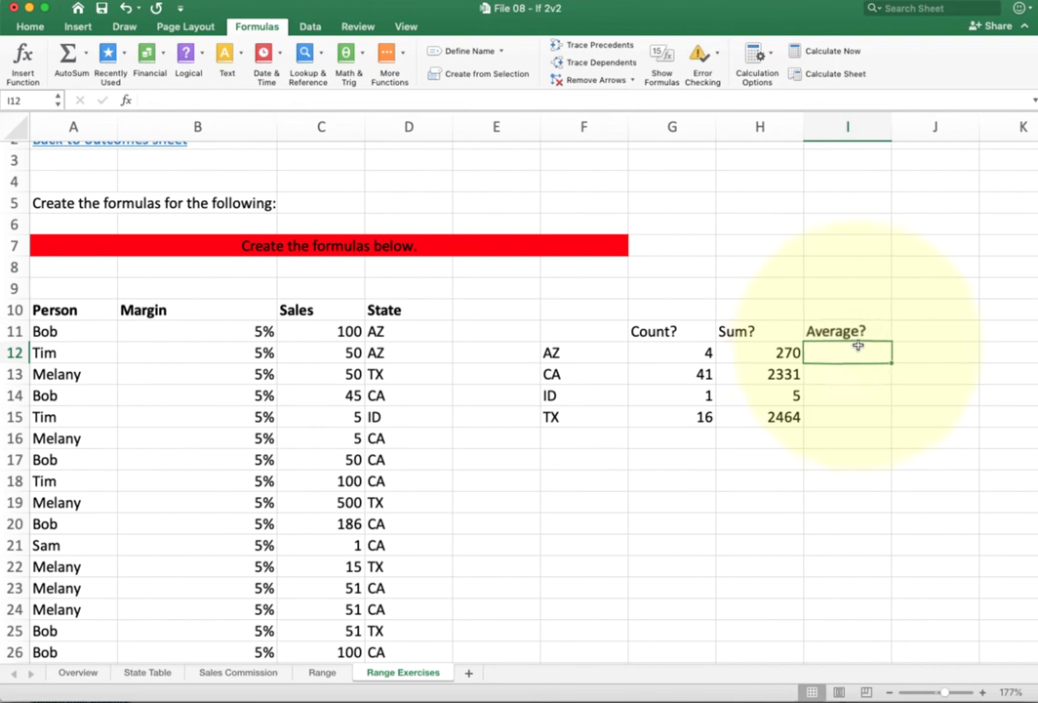